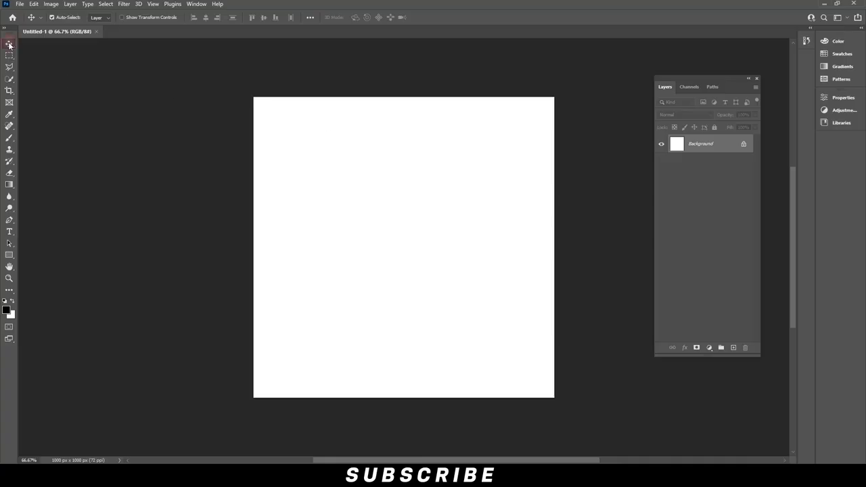
- Create a 1000 × 1000 px, 72 ppi document with a white background
click(20, 3)
click(568, 153)
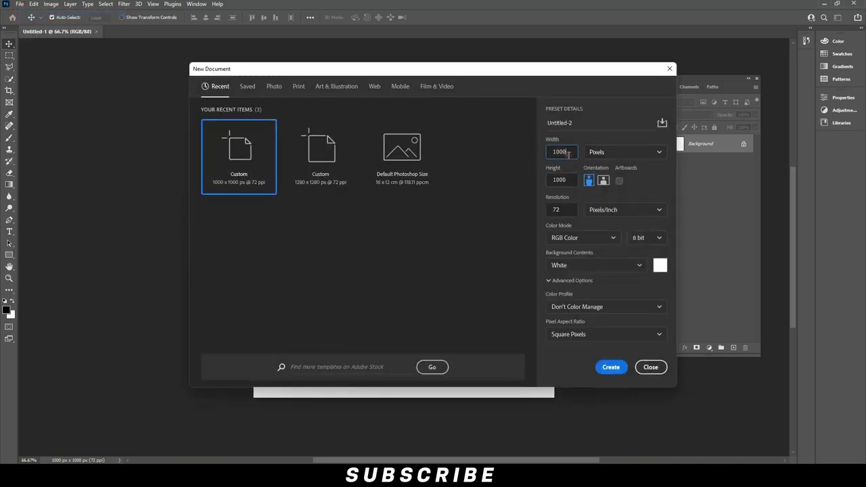
text(100)
click(522, 178)
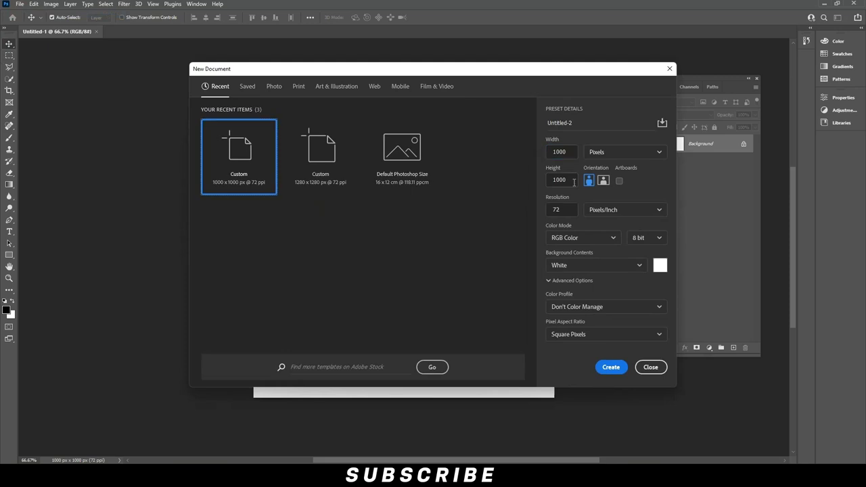
text(100)
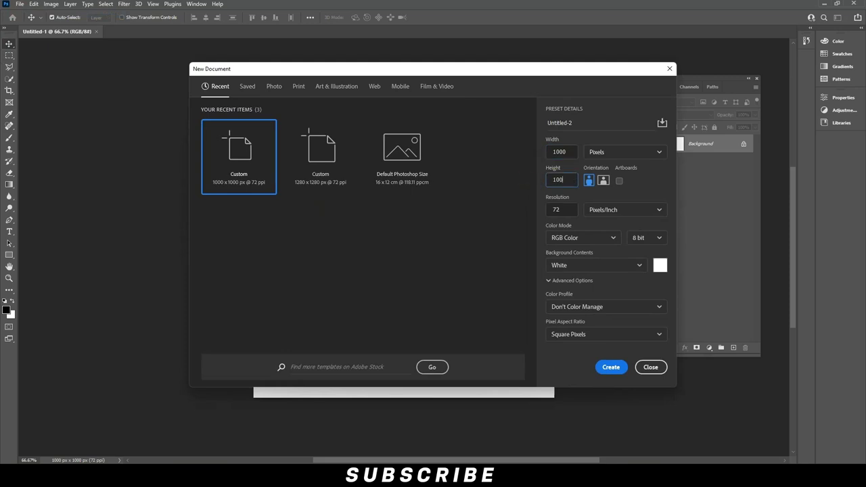
click(611, 366)
- Fill the background with grey #a9a9aa using the Paint Bucket
click(6, 309)
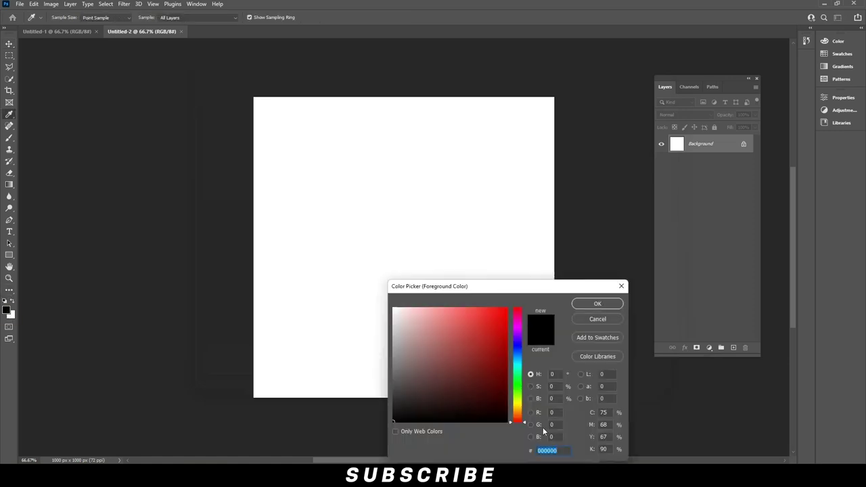
text(a9a9aa)
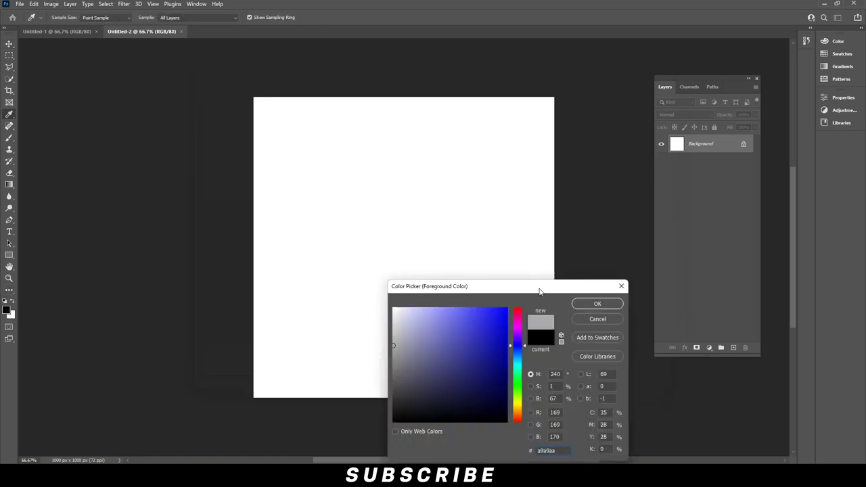
drag(536, 289, 501, 195)
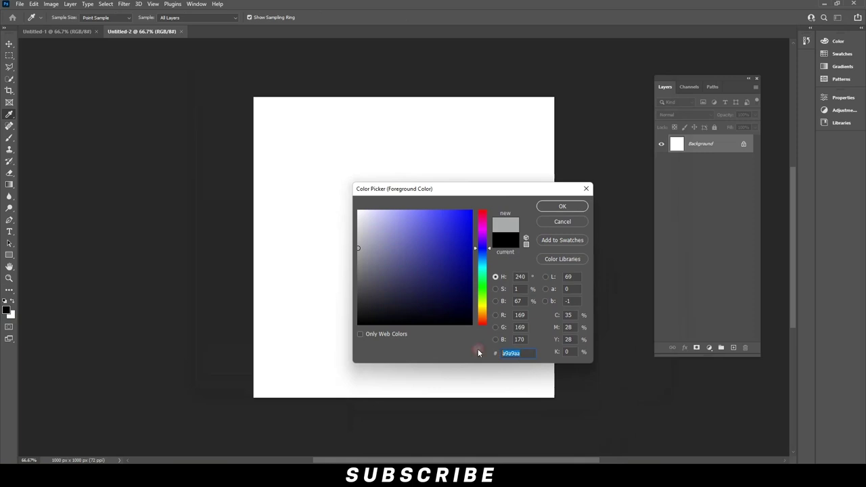
click(562, 206)
drag(9, 184, 45, 195)
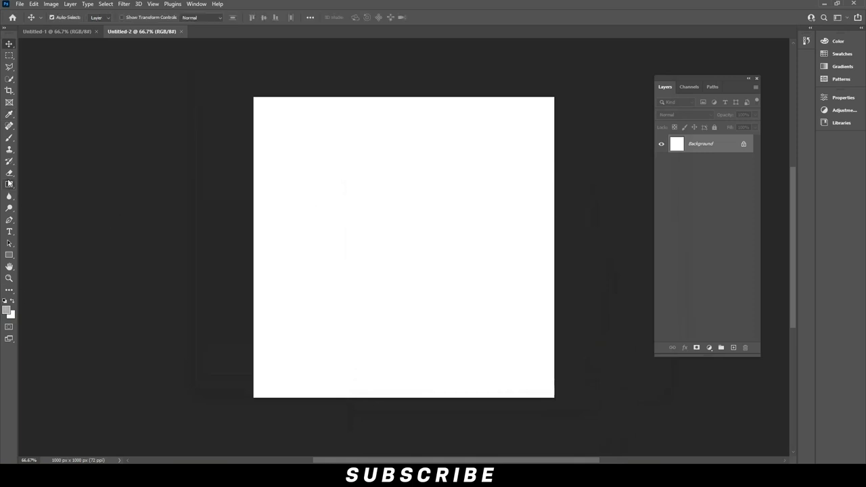
click(340, 196)
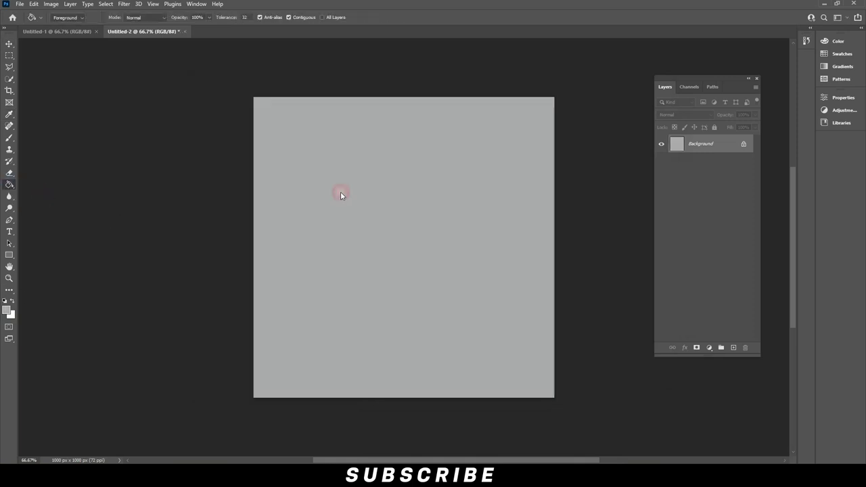
- Set the foreground colour to white and add a new empty layer
drag(8, 137, 36, 139)
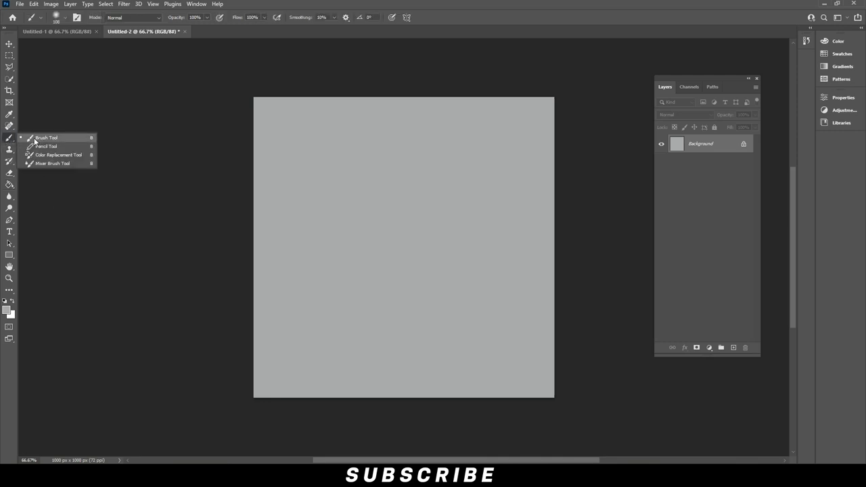
click(6, 309)
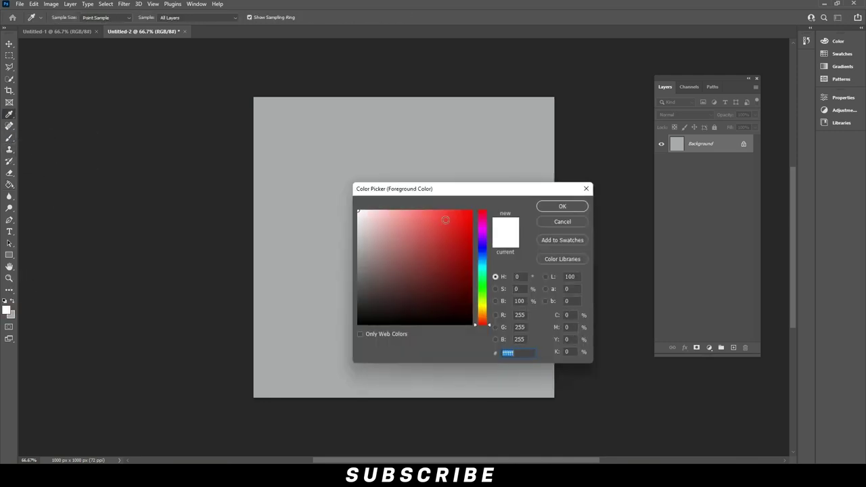
click(562, 206)
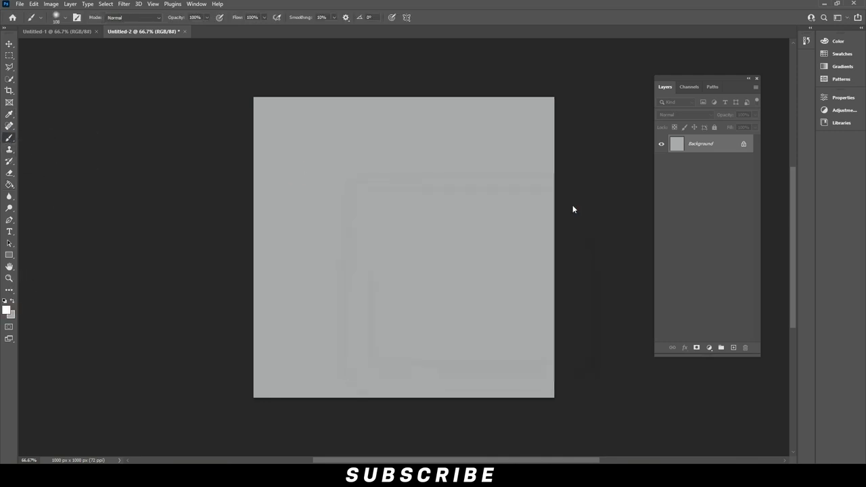
click(733, 347)
drag(15, 142, 33, 139)
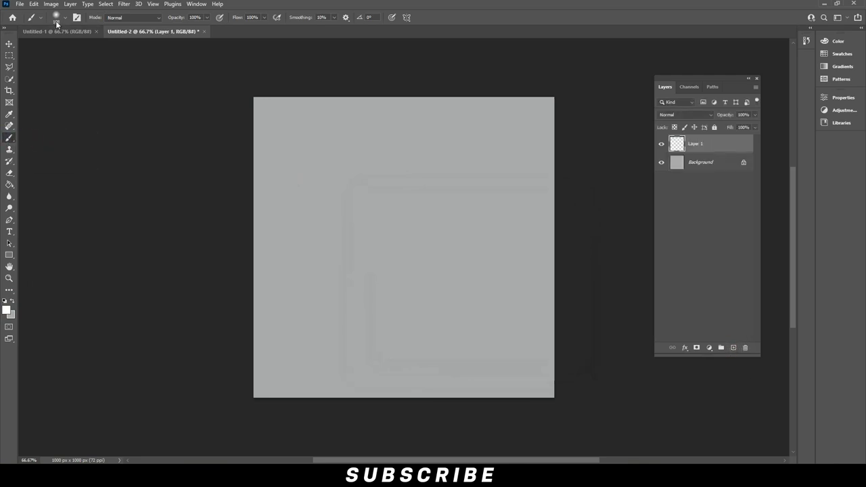
- Paint a soft white glow over the upper centre with a 700 px soft brush
click(65, 17)
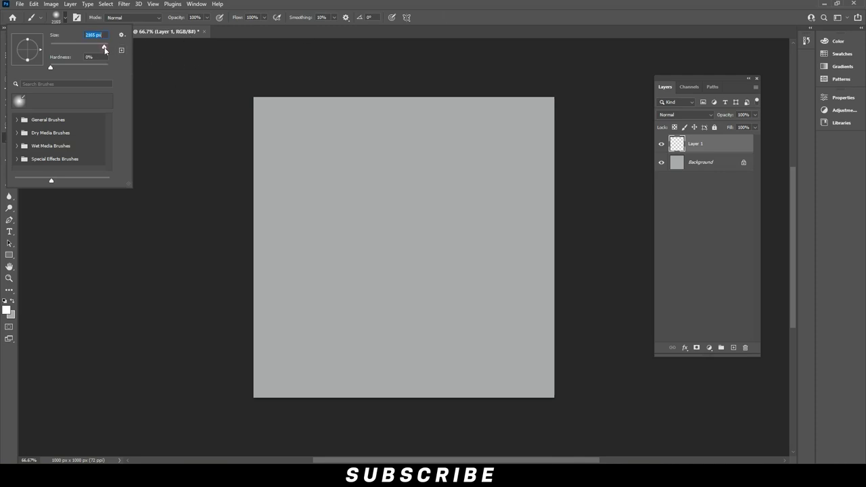
text(401)
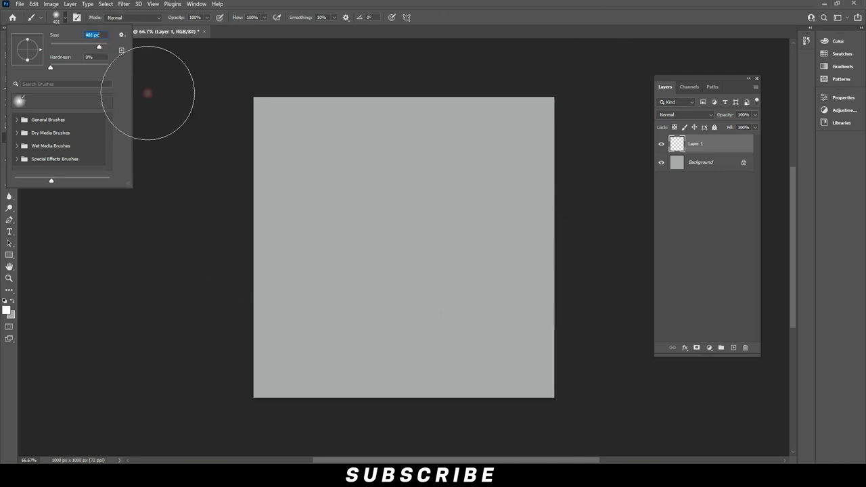
key(Return)
key(bracketright)
key(bracketright)
key(bracketright)
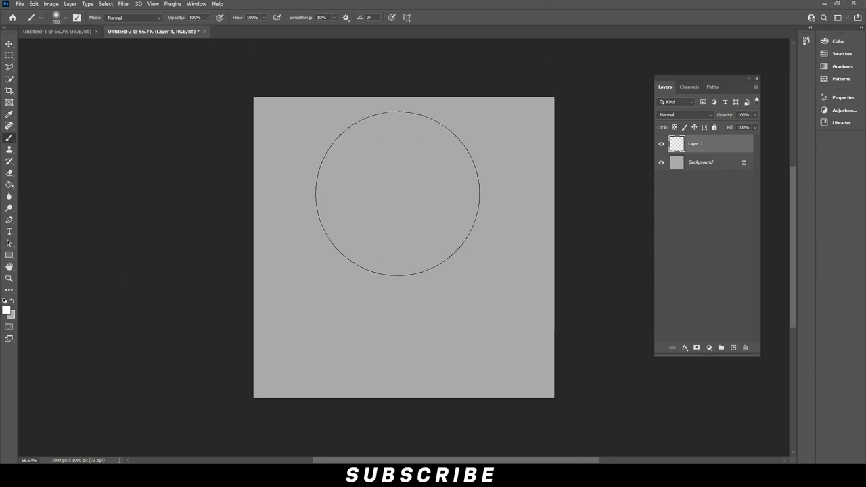
click(388, 146)
click(406, 250)
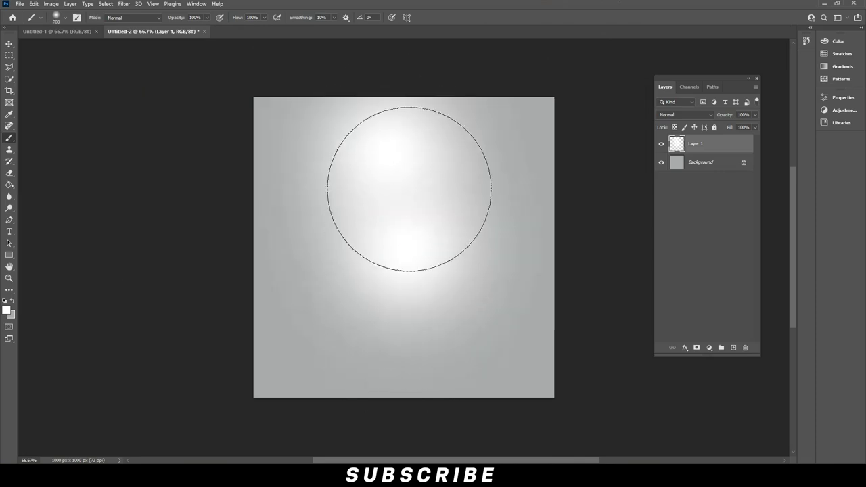
click(439, 159)
click(397, 277)
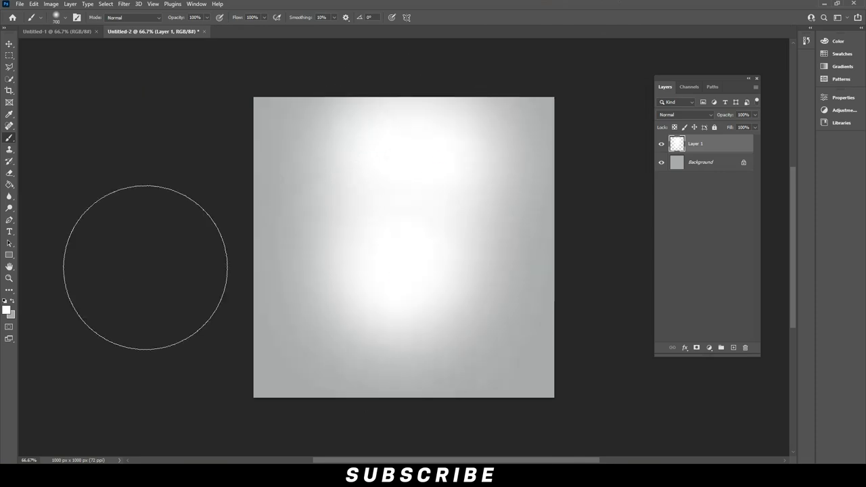
click(9, 44)
- Open 9.png and drag the portrait into the poster as a new layer
click(20, 4)
click(30, 21)
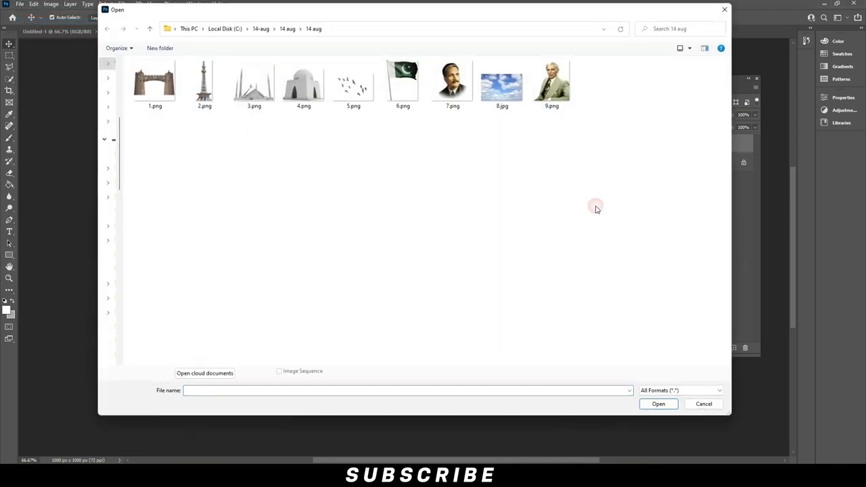
double_click(551, 81)
mouse_move(423, 242)
mouse_down()
mouse_move(174, 38)
mouse_move(332, 111)
mouse_up()
drag(396, 196, 397, 198)
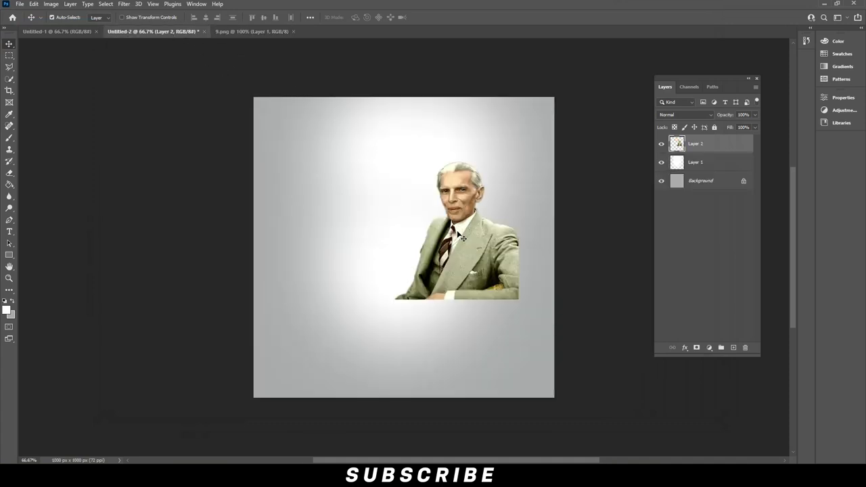
drag(432, 230, 395, 204)
- Flip the portrait horizontally, enlarge it and place it at the top-right
click(34, 4)
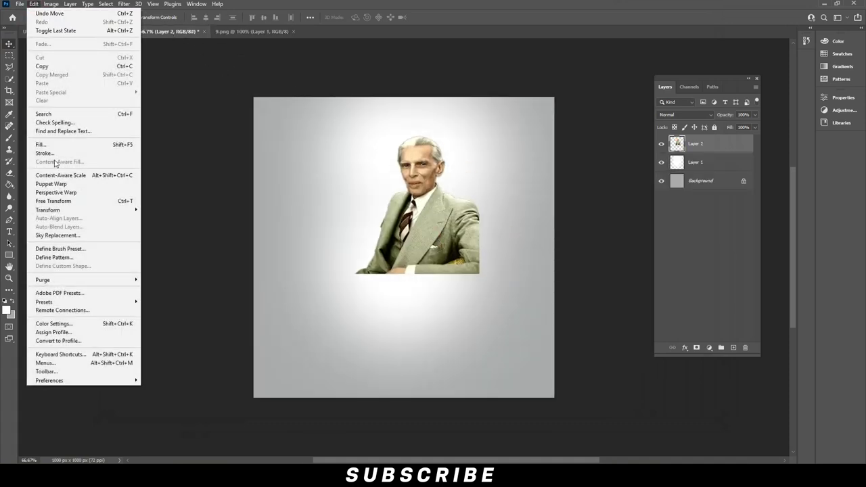
click(53, 200)
right_click(377, 213)
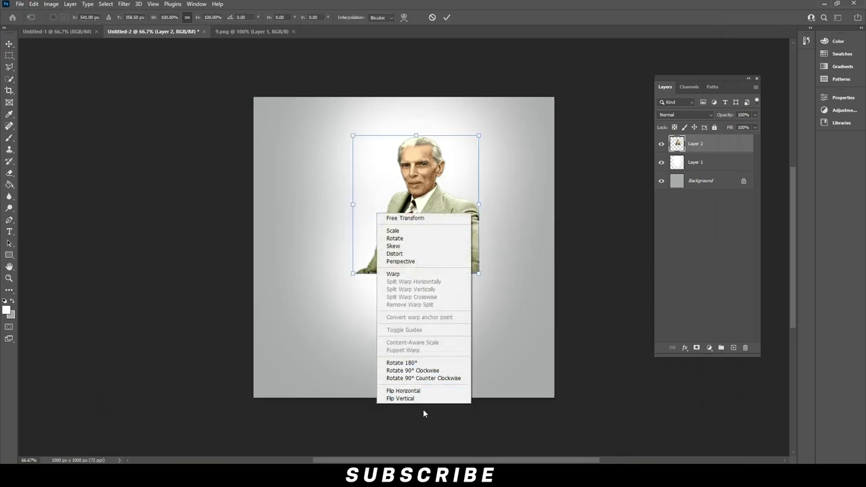
click(404, 390)
drag(477, 136, 516, 103)
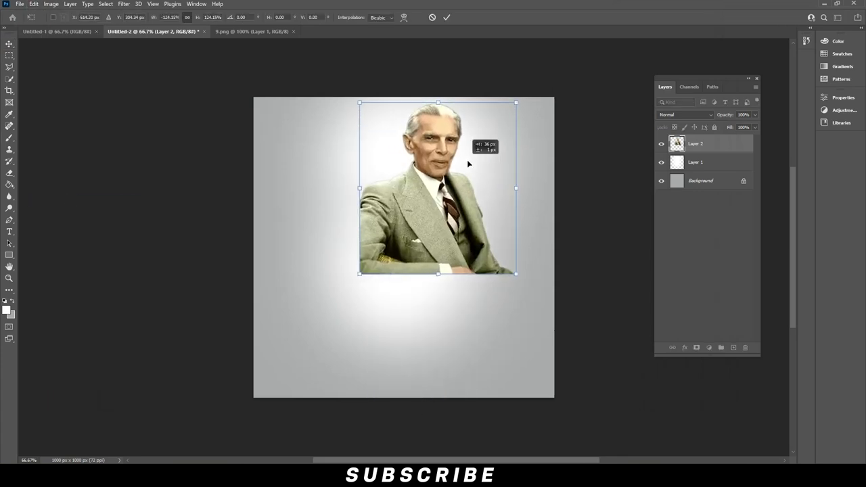
drag(467, 159, 525, 152)
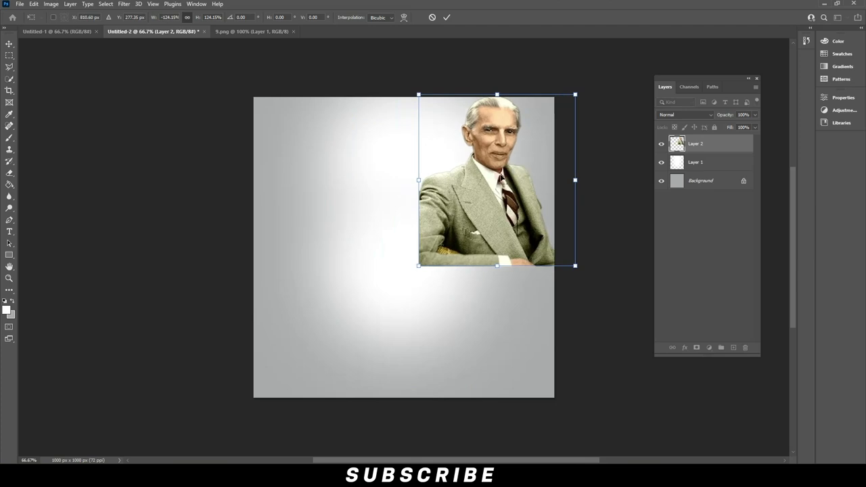
key(Return)
drag(481, 216, 476, 219)
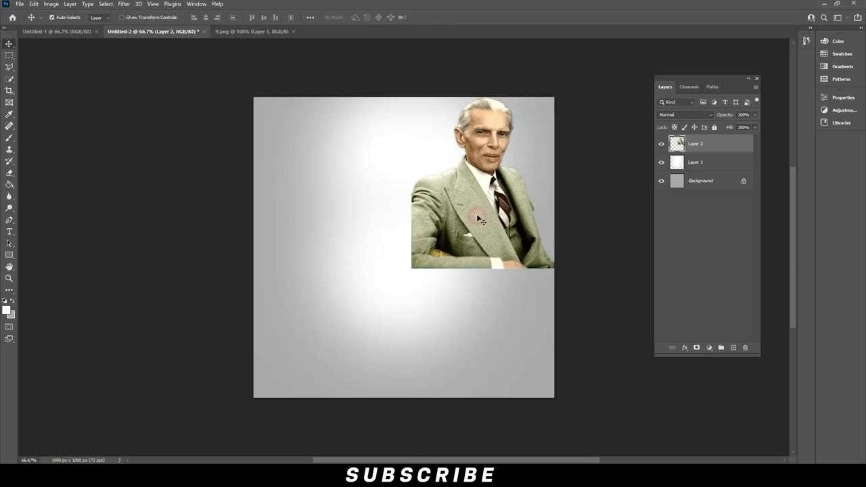
- Lower the portrait's Hue/Saturation saturation until it is nearly grayscale
click(54, 6)
click(199, 74)
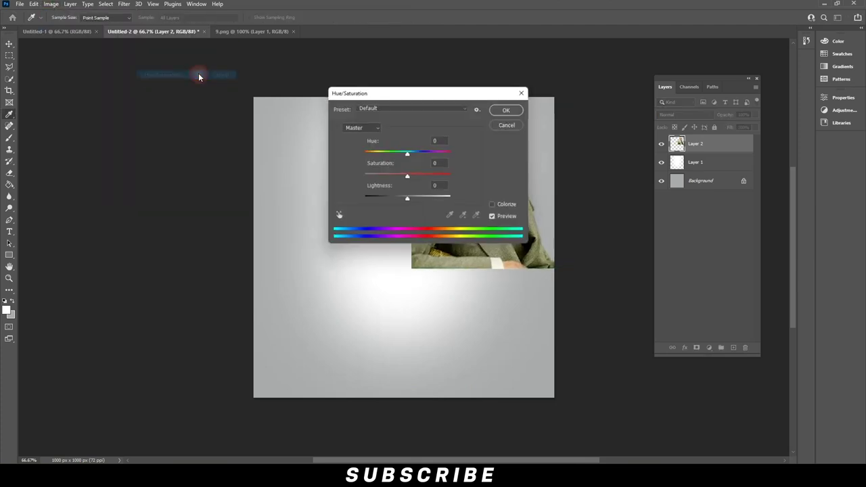
drag(427, 94, 250, 108)
drag(232, 191, 194, 194)
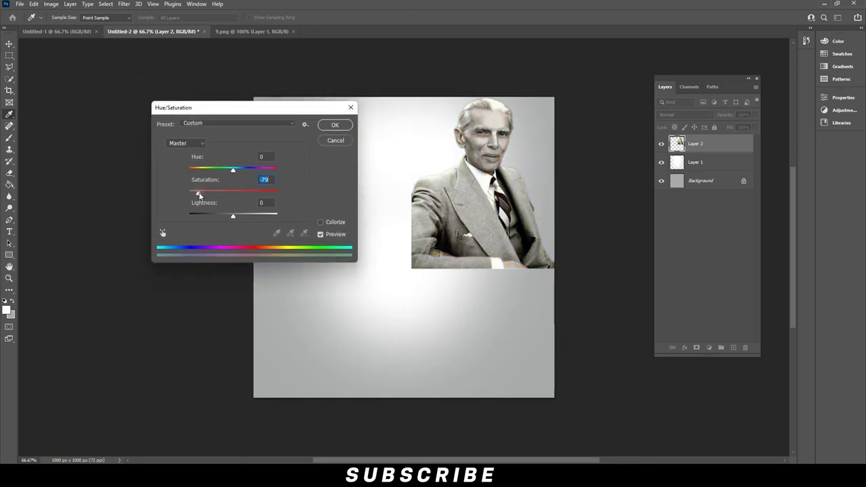
click(336, 129)
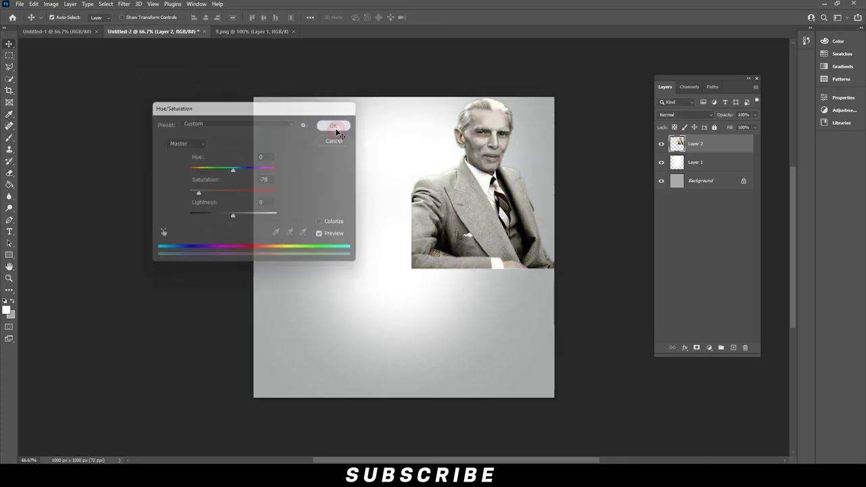
- Mask Layer 2, fade its left and bottom edges with a 400 px black brush, and close 9.png
click(696, 347)
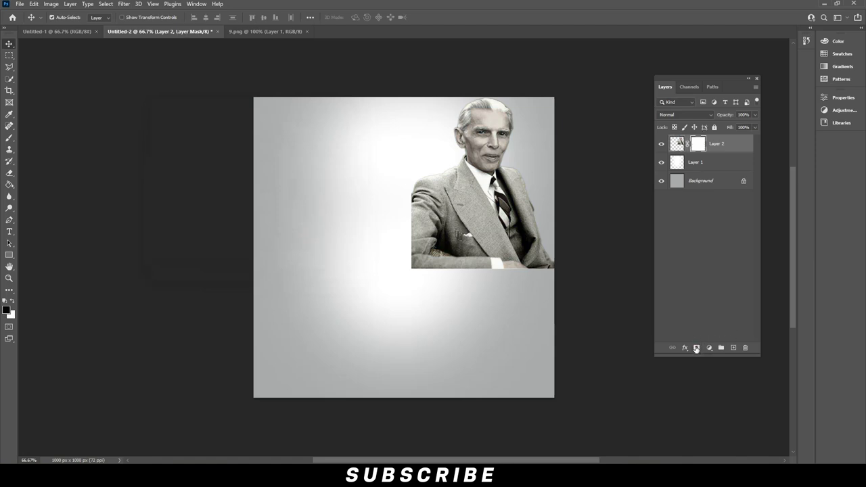
click(9, 138)
drag(588, 328, 352, 345)
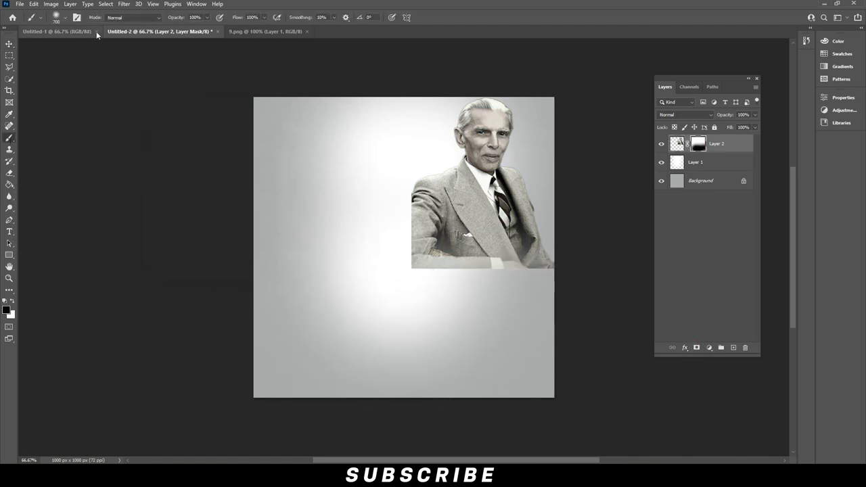
key(bracketleft)
key(bracketleft)
key(bracketleft)
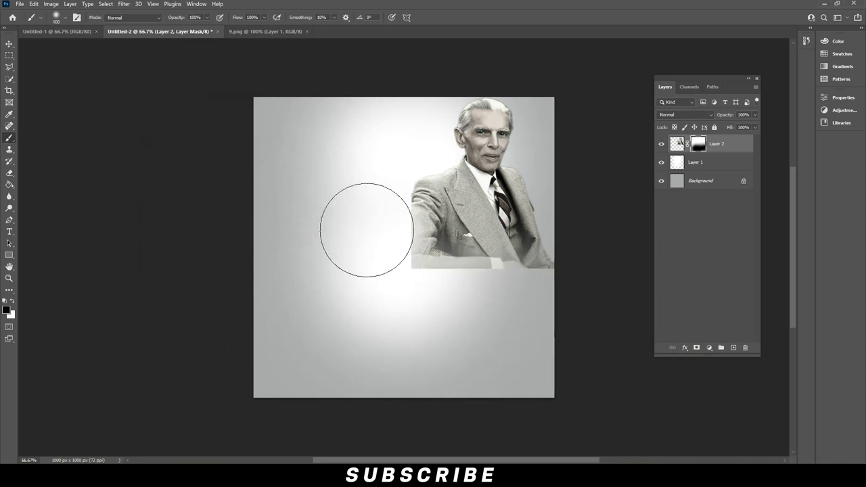
drag(371, 170, 406, 321)
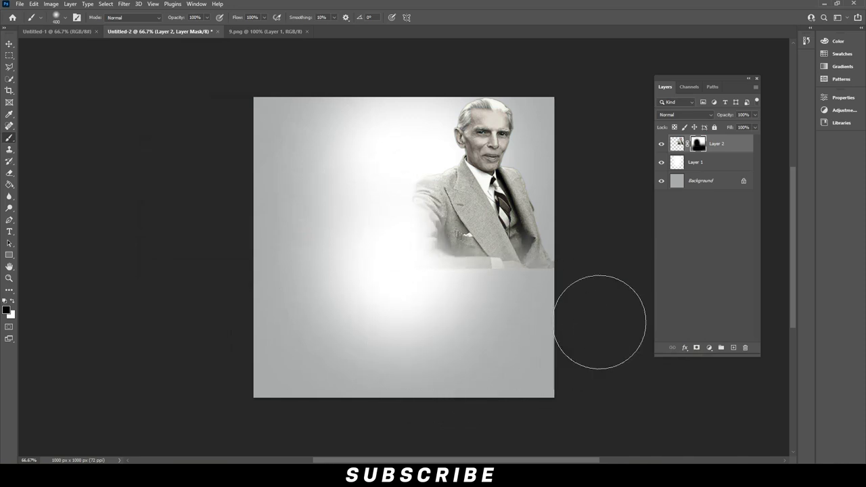
click(389, 152)
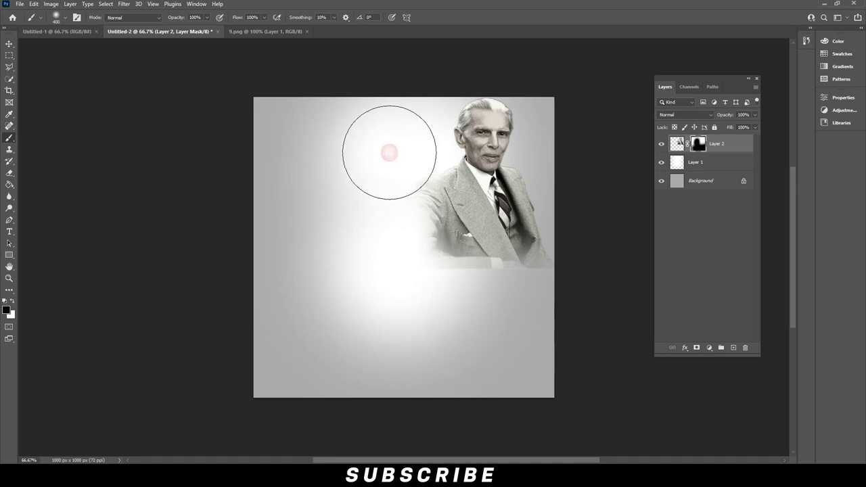
drag(557, 313, 592, 305)
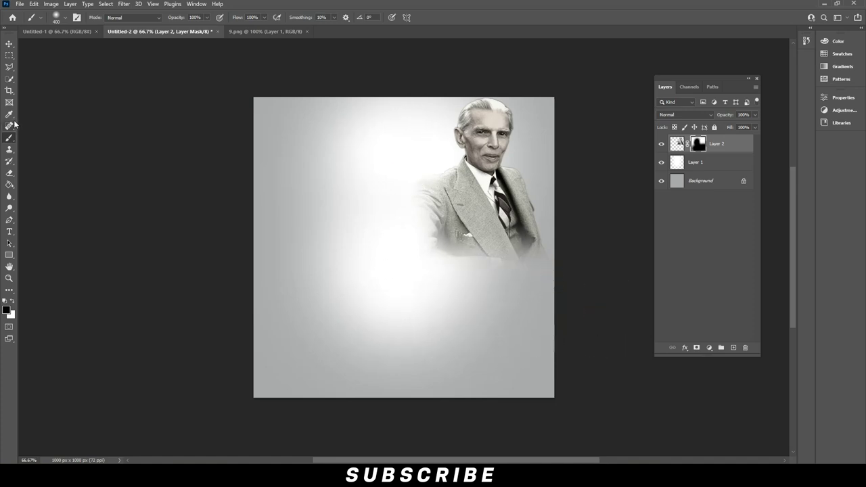
click(8, 47)
click(307, 32)
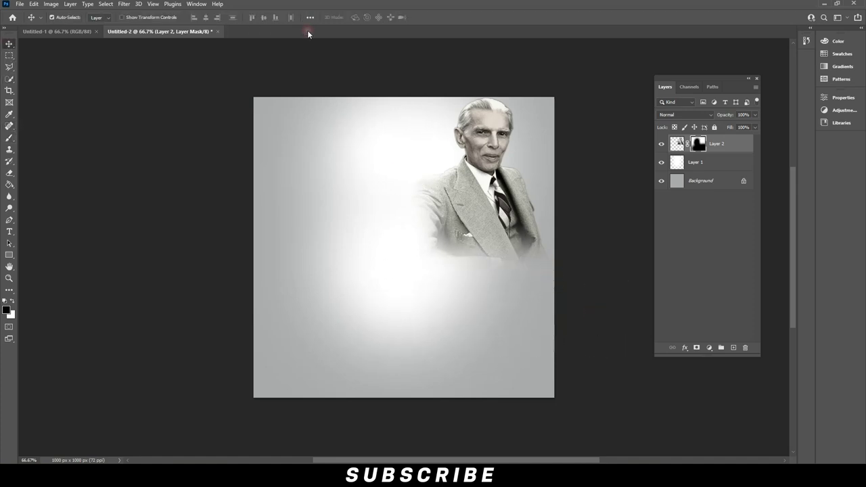
click(20, 4)
- Open 7.png and drag the portrait into the poster
click(27, 21)
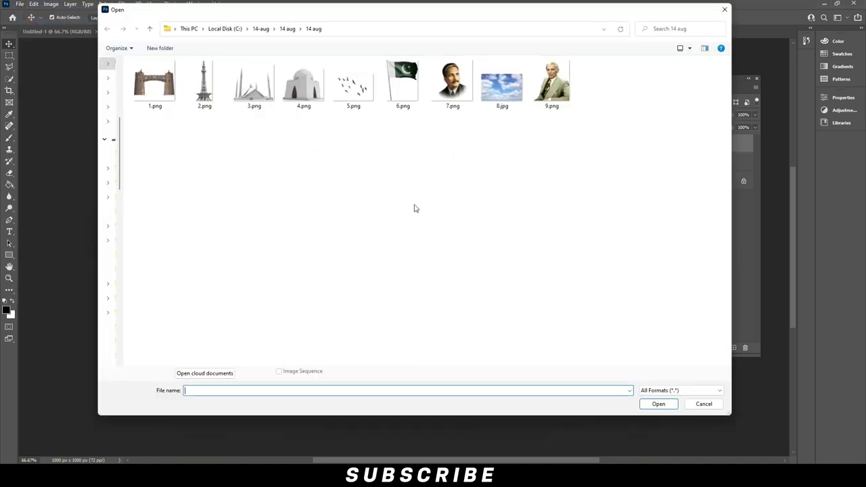
double_click(449, 107)
mouse_move(450, 106)
mouse_down()
mouse_move(175, 32)
mouse_move(343, 175)
mouse_up()
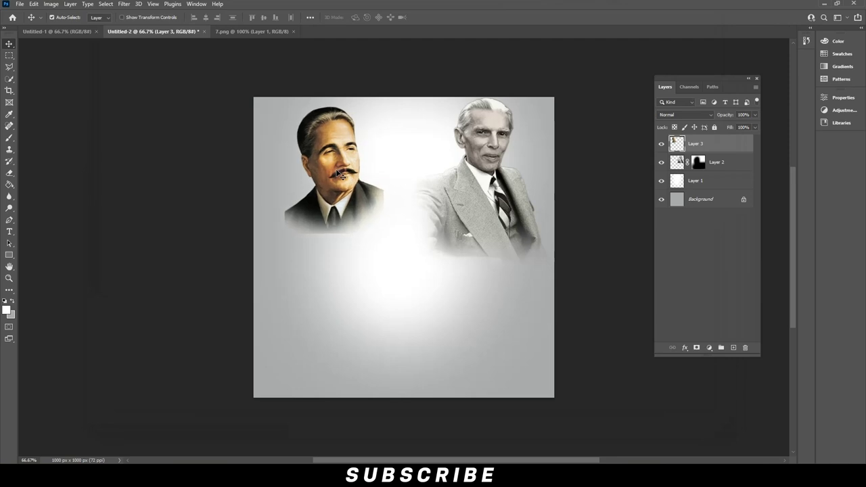
- Enlarge the 7.png portrait slightly and position it at the top-left
click(32, 4)
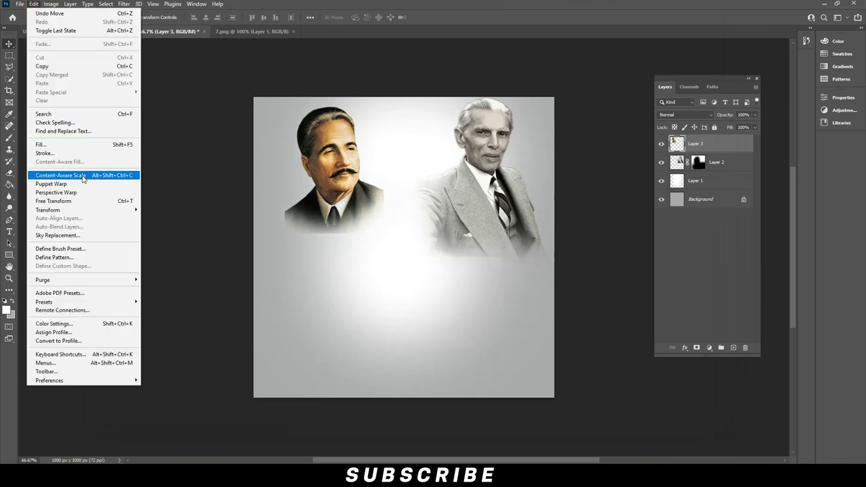
click(91, 201)
drag(325, 192, 300, 198)
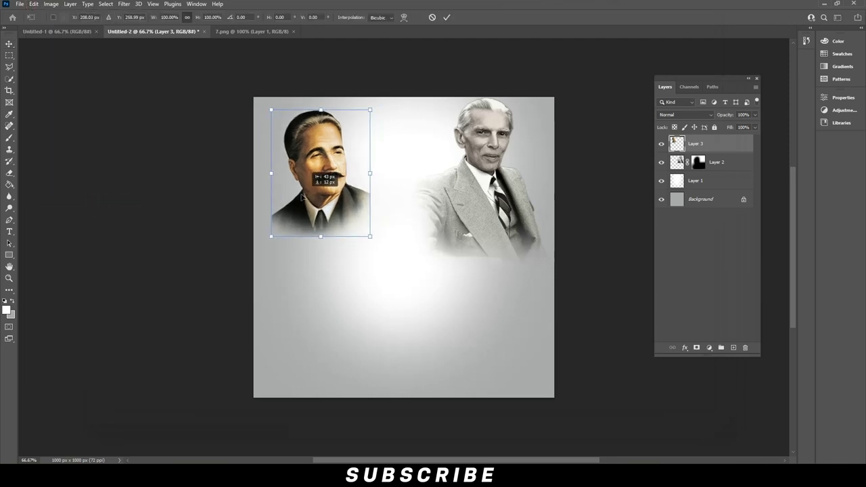
drag(362, 108, 377, 93)
drag(328, 128, 325, 133)
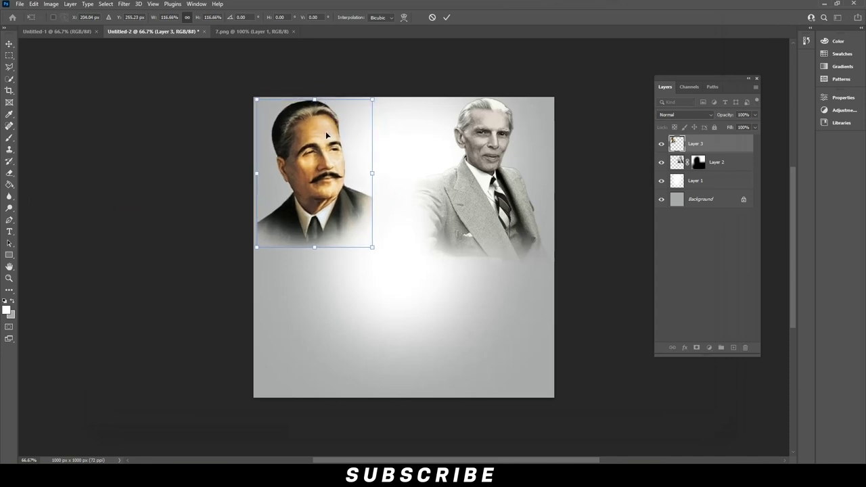
right_click(324, 149)
click(314, 166)
drag(318, 174, 316, 172)
right_click(316, 170)
click(308, 170)
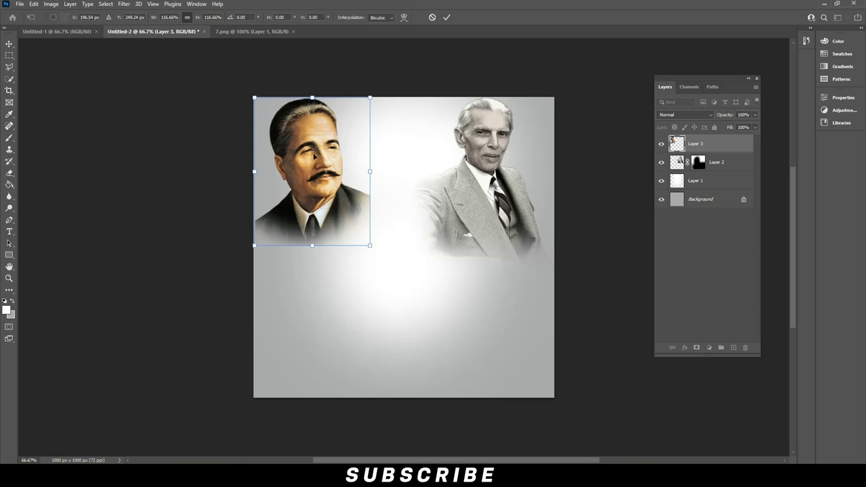
key(Return)
- Flip the right-hand portrait horizontally so it faces the left one
drag(494, 187, 490, 183)
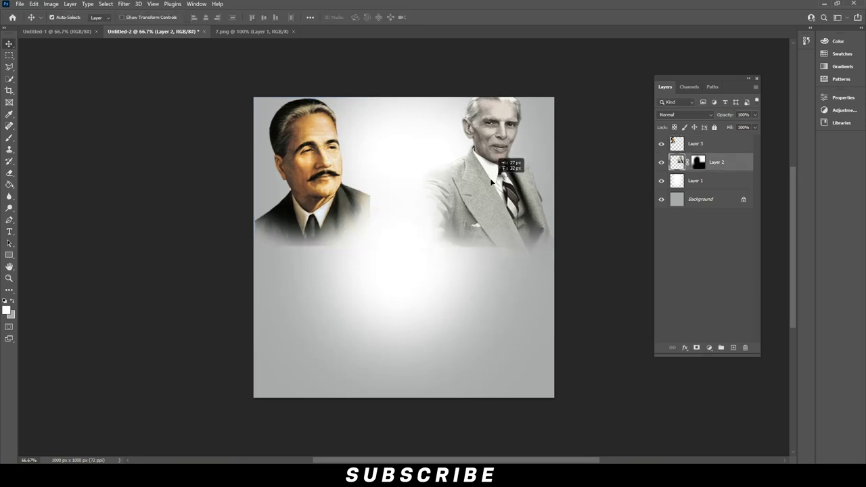
click(34, 5)
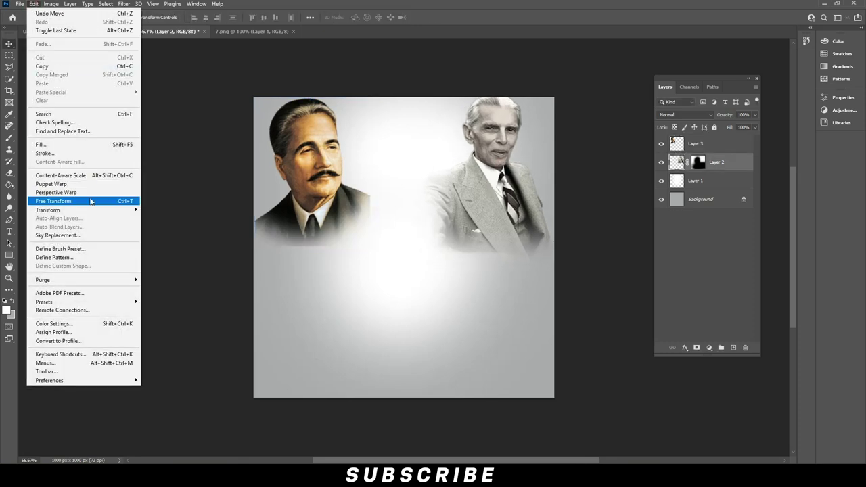
click(67, 184)
right_click(456, 186)
click(482, 361)
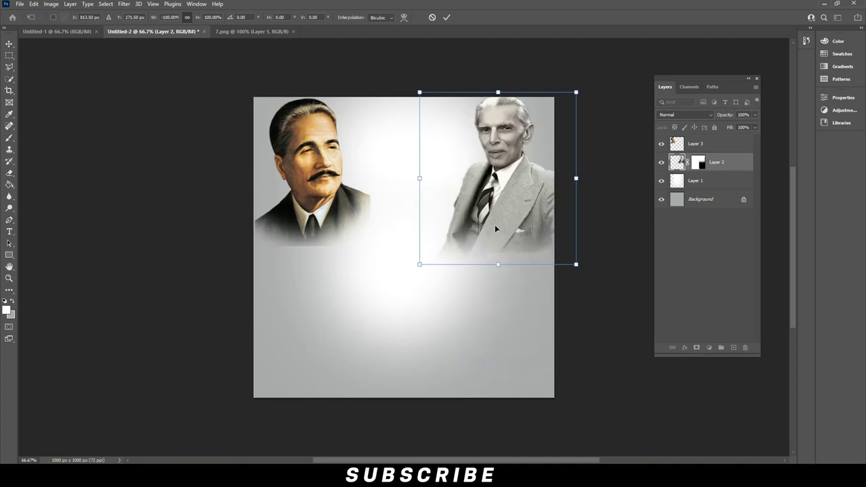
key(Return)
drag(317, 168, 312, 164)
click(34, 5)
mouse_move(65, 27)
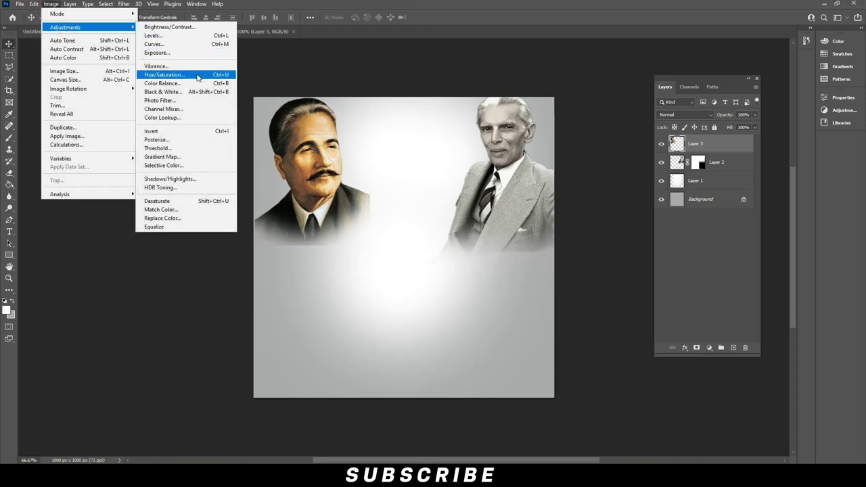
- Set the top-left portrait's Hue/Saturation to Saturation -87 and Lightness +22
click(196, 74)
drag(257, 114, 532, 253)
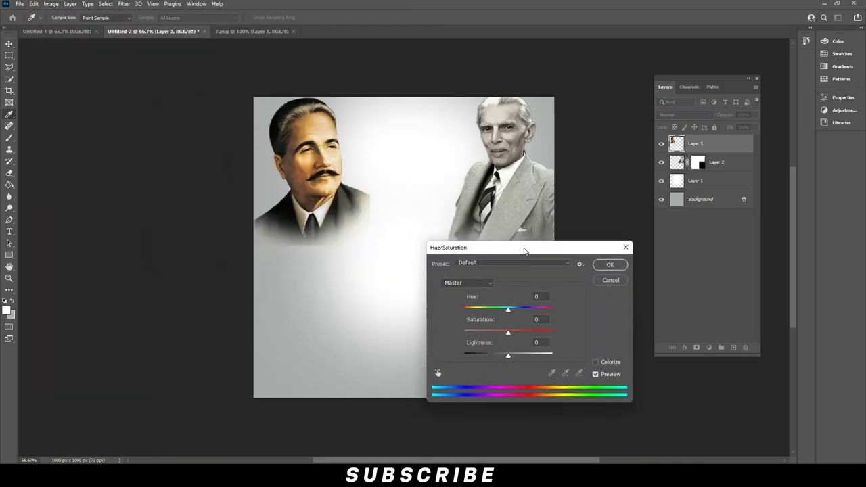
drag(508, 331, 470, 334)
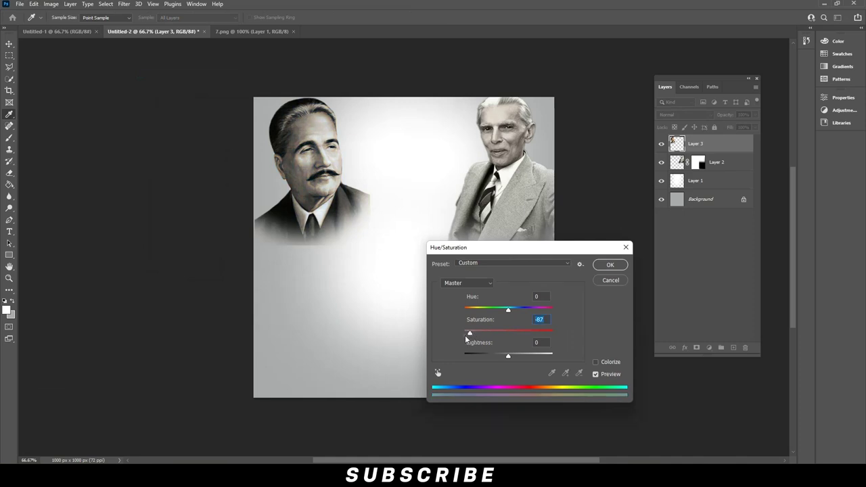
drag(516, 355, 518, 359)
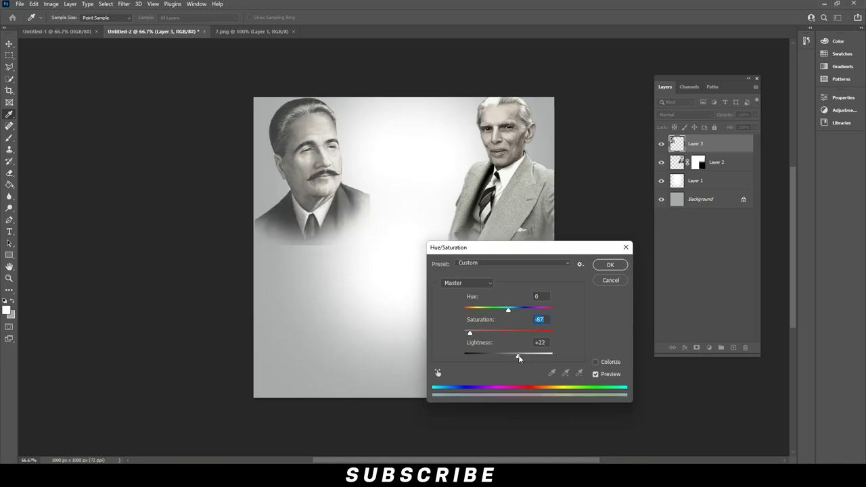
click(610, 265)
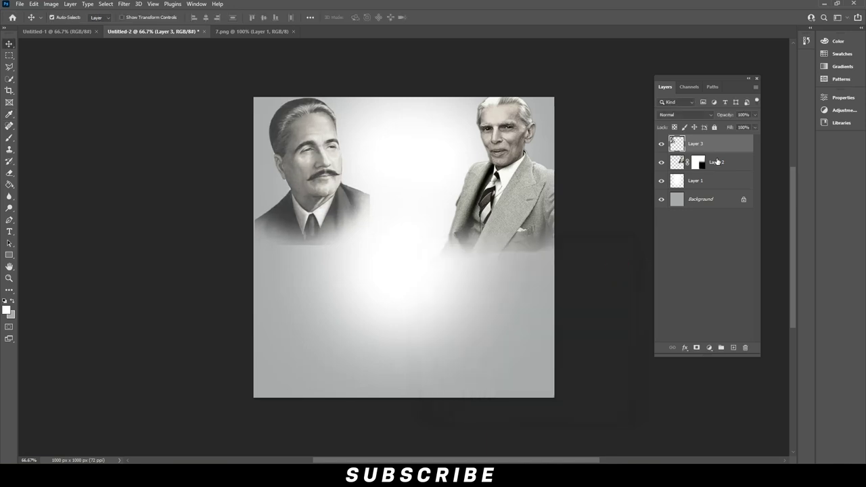
click(677, 163)
- Brighten the right-hand portrait with Hue/Saturation Lightness +18
click(59, 5)
mouse_move(65, 27)
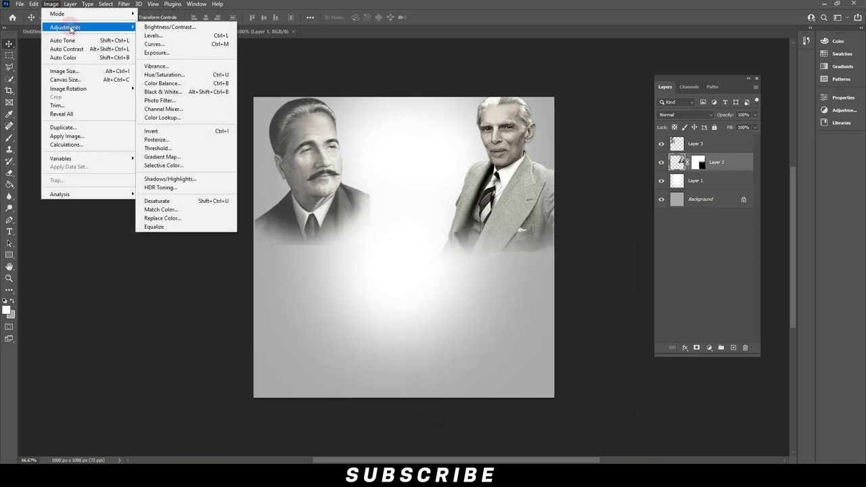
click(211, 74)
drag(514, 356, 521, 357)
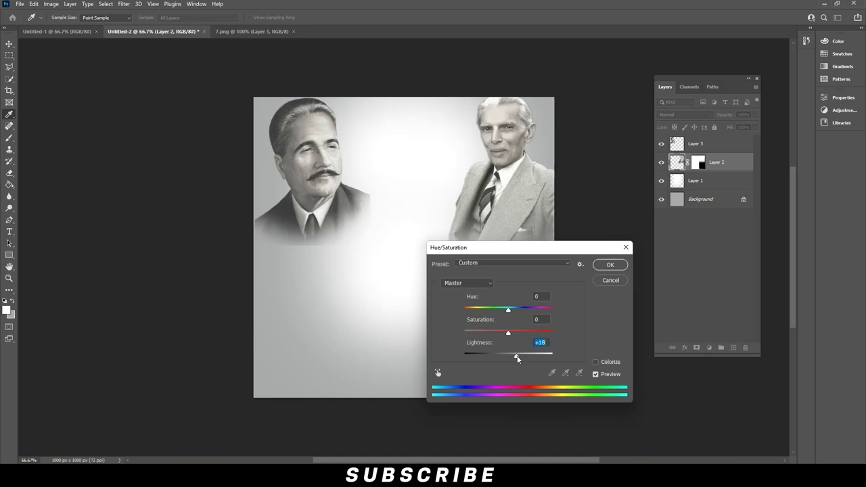
click(610, 264)
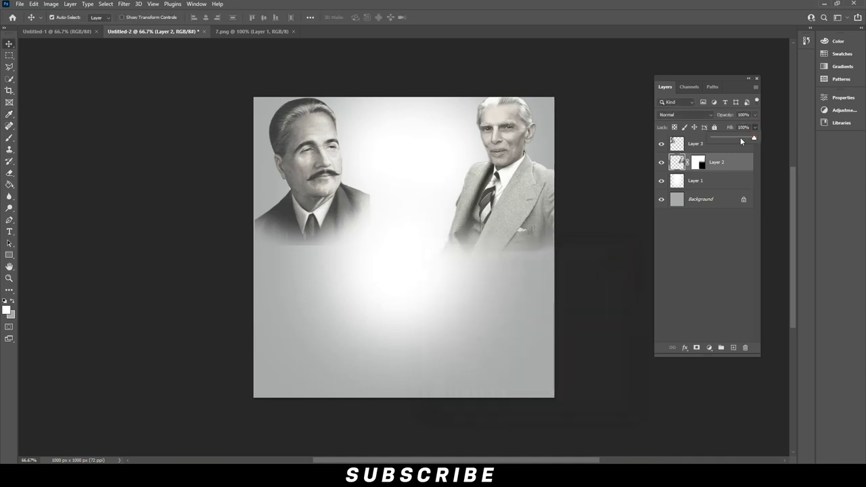
- Set both portrait layers to 50% fill and close 7.png
drag(741, 140, 731, 141)
click(743, 127)
text(40)
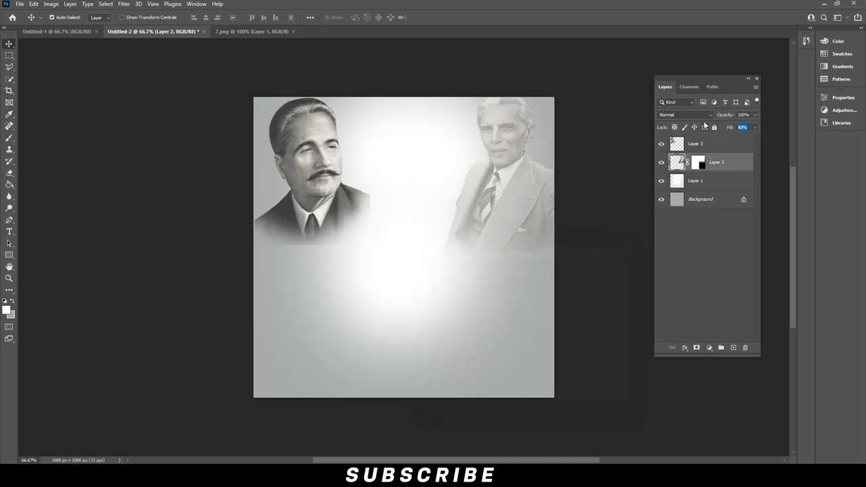
text(45)
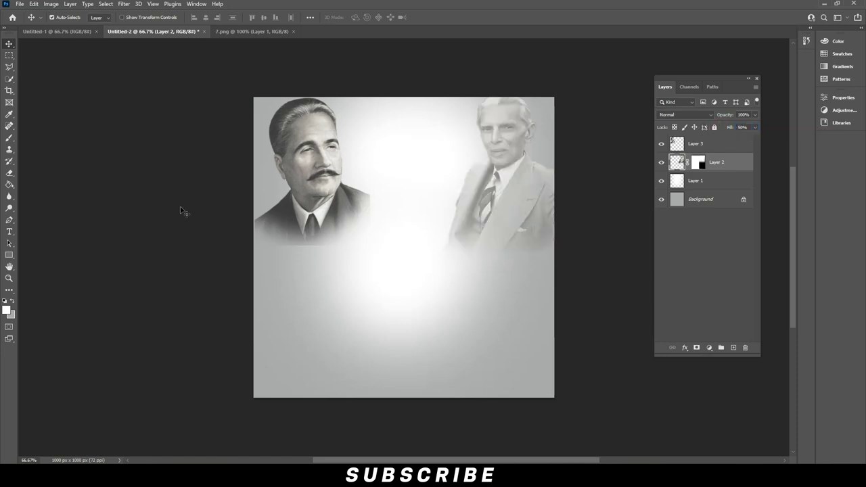
click(307, 157)
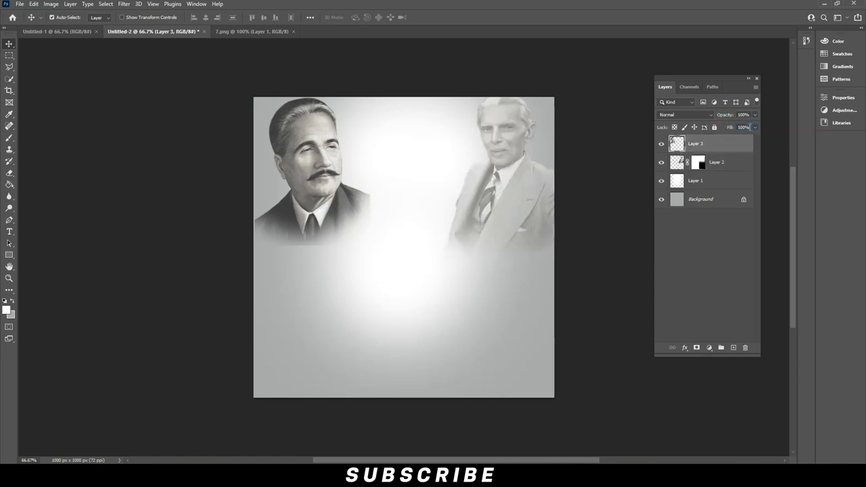
text(50)
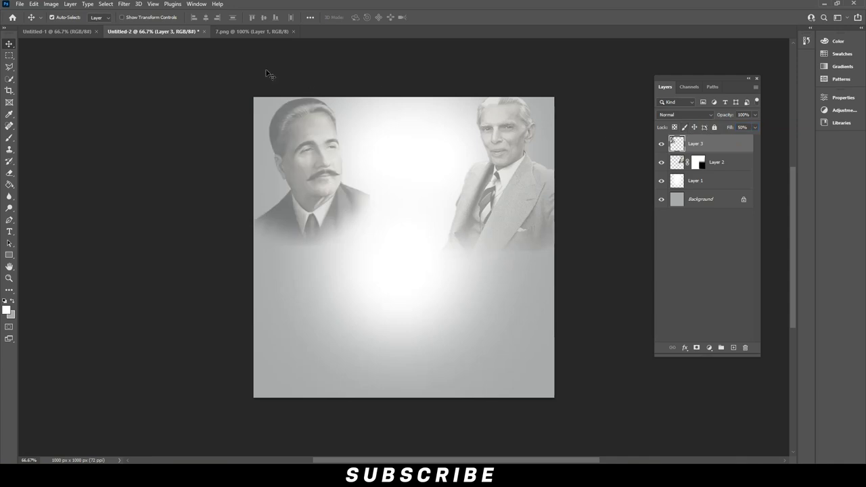
click(293, 31)
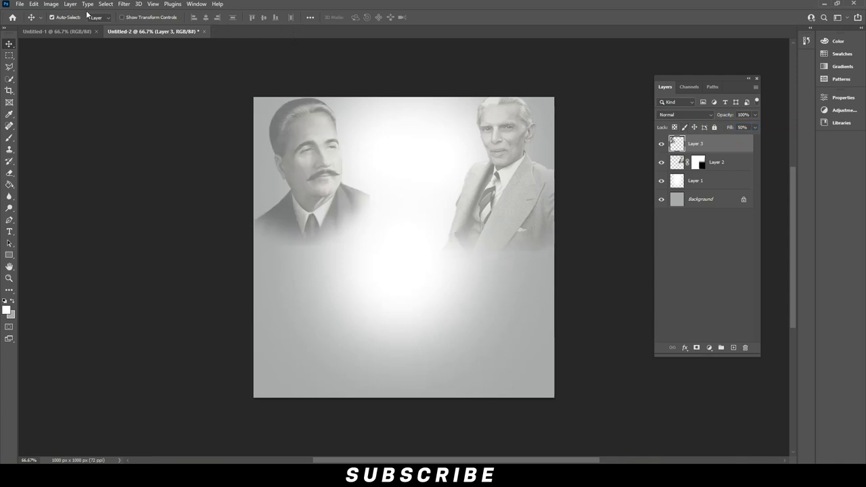
- Bring the 1.png gate into the poster and convert it to a smart object
click(20, 4)
click(30, 25)
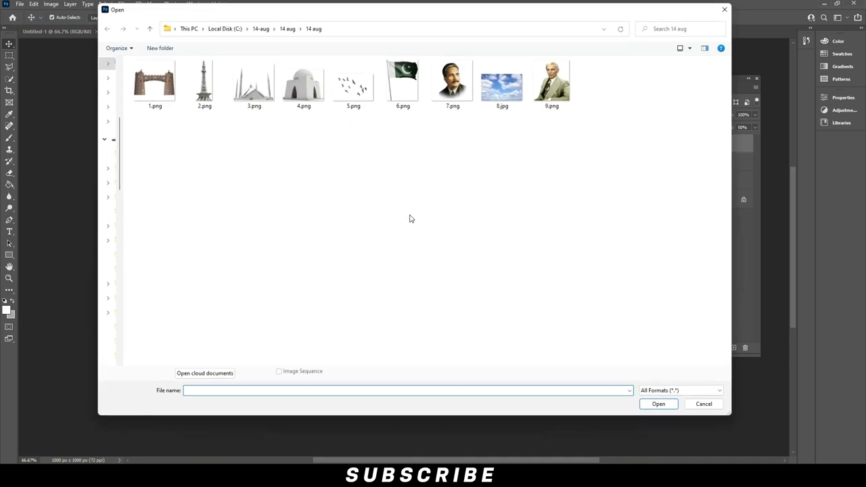
double_click(155, 85)
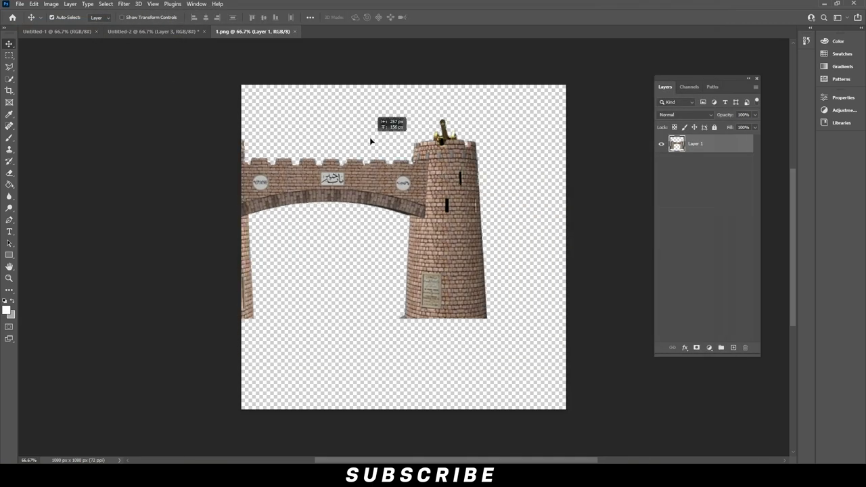
click(137, 30)
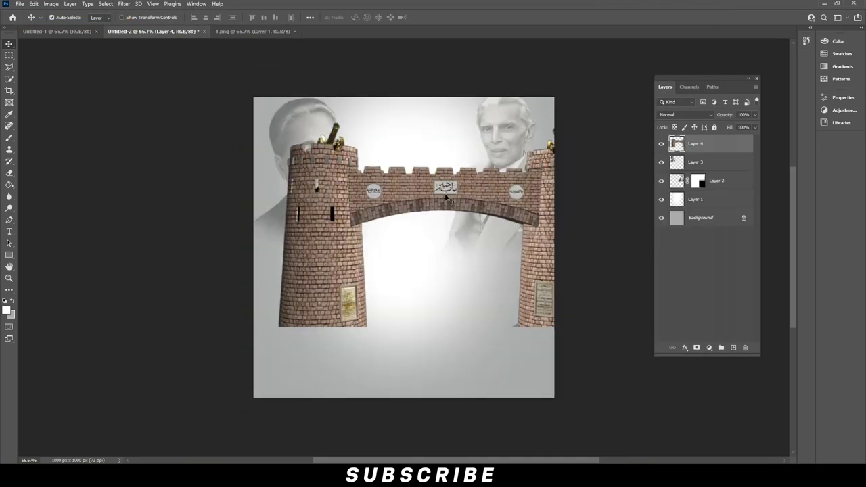
drag(439, 231, 440, 202)
right_click(721, 144)
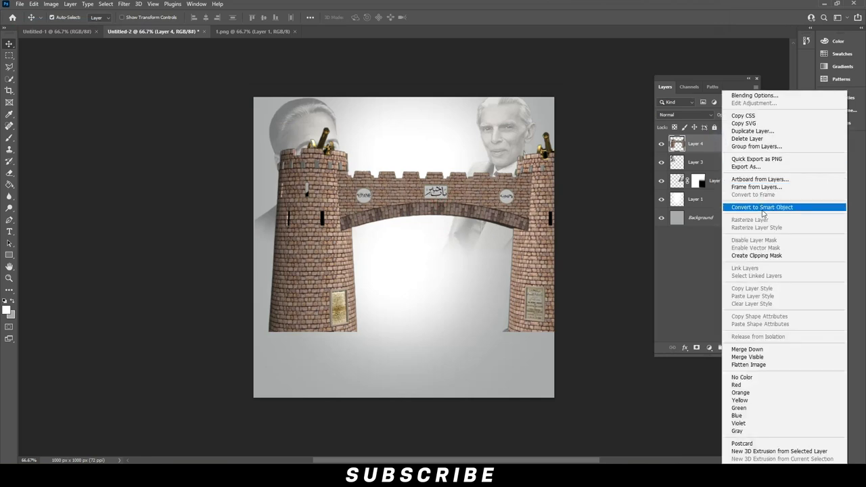
click(764, 215)
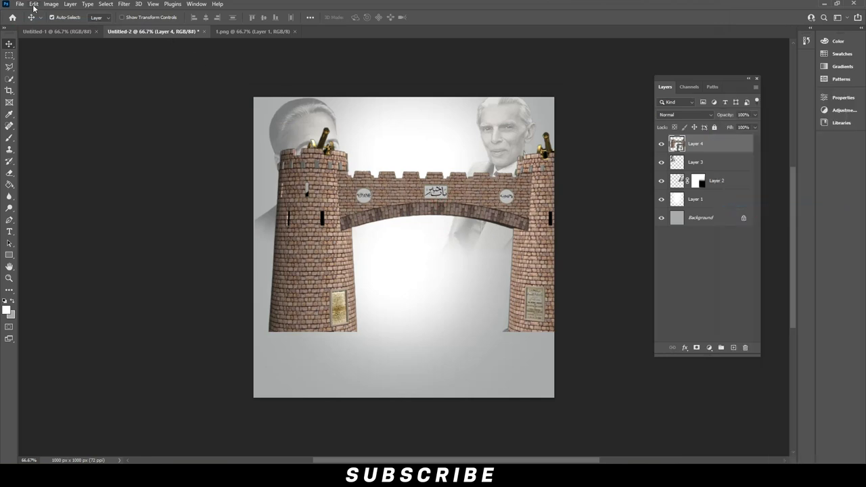
- Scale the gate down to about 46% and centre it low between the portraits
click(33, 4)
click(80, 204)
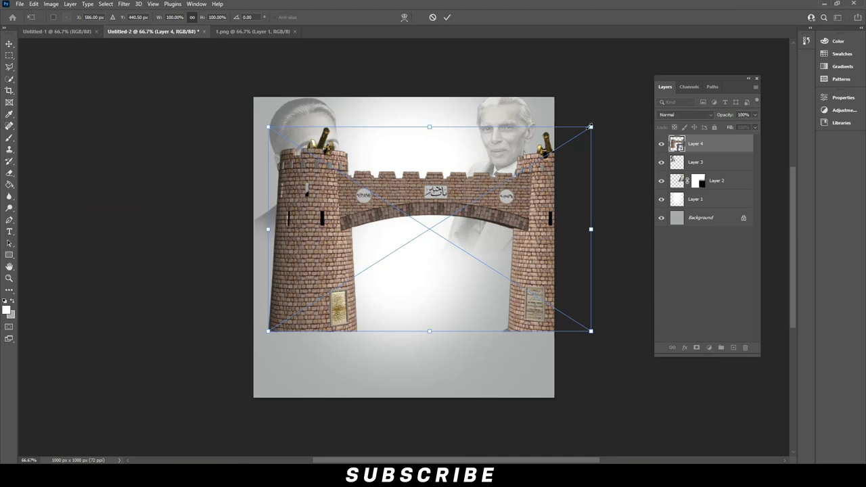
drag(590, 126, 445, 232)
drag(427, 266, 464, 253)
mouse_move(480, 209)
mouse_down()
mouse_move(509, 191)
mouse_move(479, 201)
mouse_up()
key(Return)
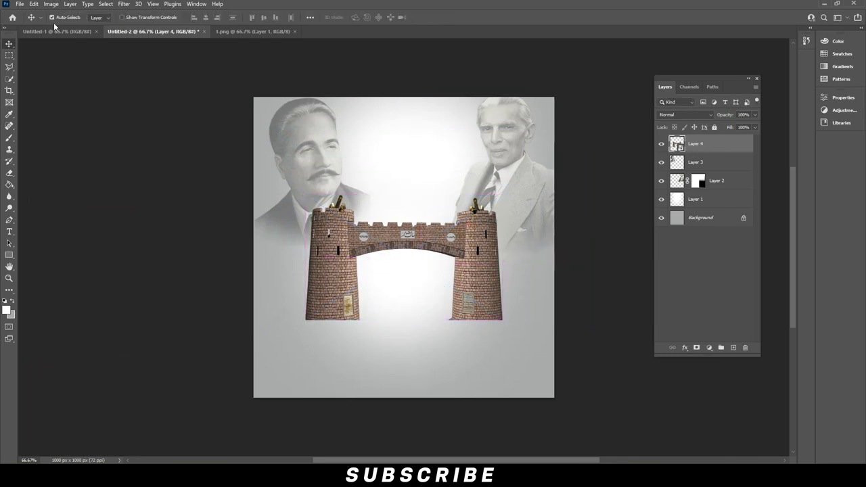
click(33, 4)
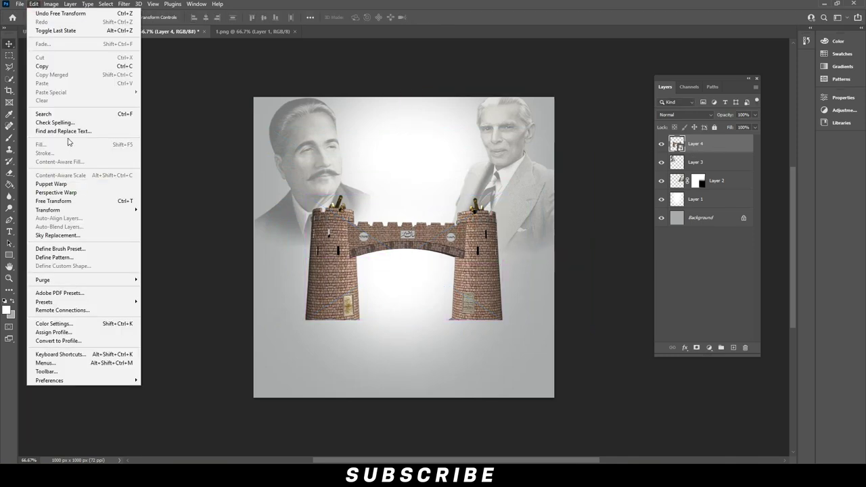
click(78, 200)
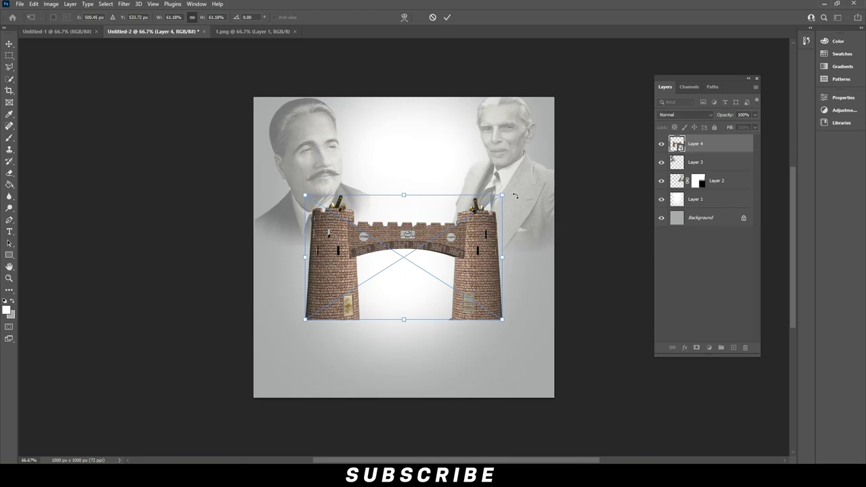
drag(506, 193, 474, 216)
mouse_move(421, 274)
mouse_down()
mouse_move(458, 275)
mouse_move(457, 260)
mouse_up()
key(Return)
click(8, 139)
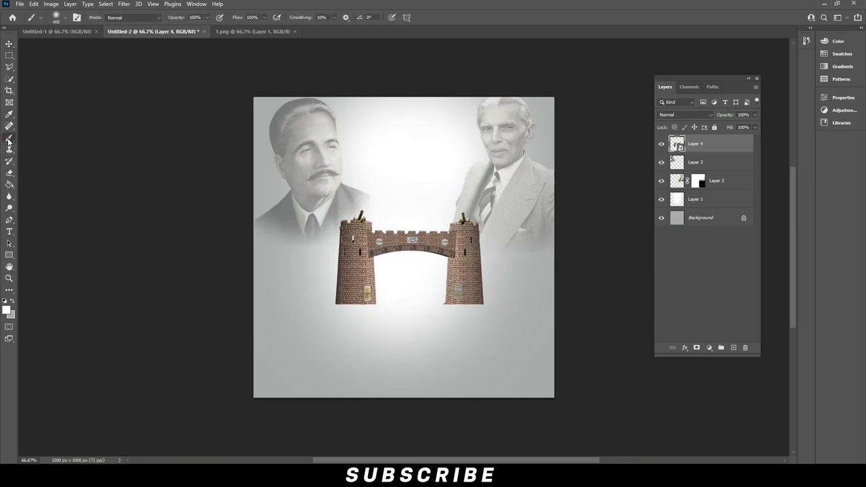
- Paint a soft black #000000 spot on a new layer
click(6, 309)
text(000000)
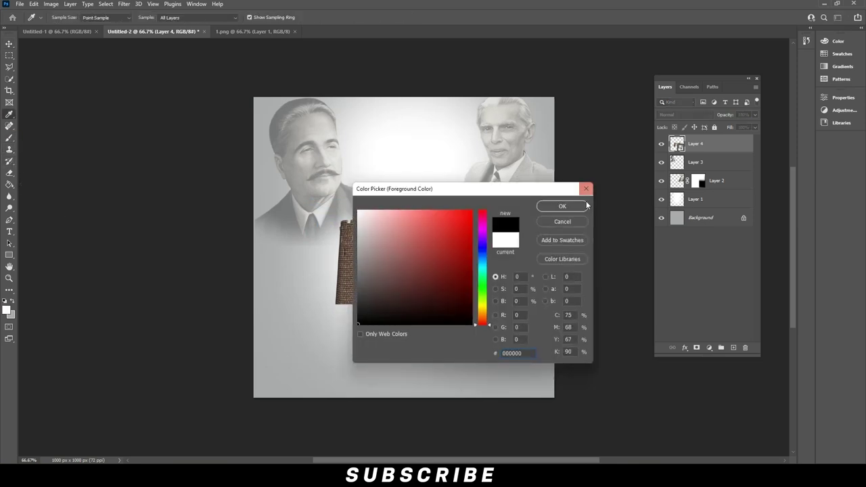
click(560, 207)
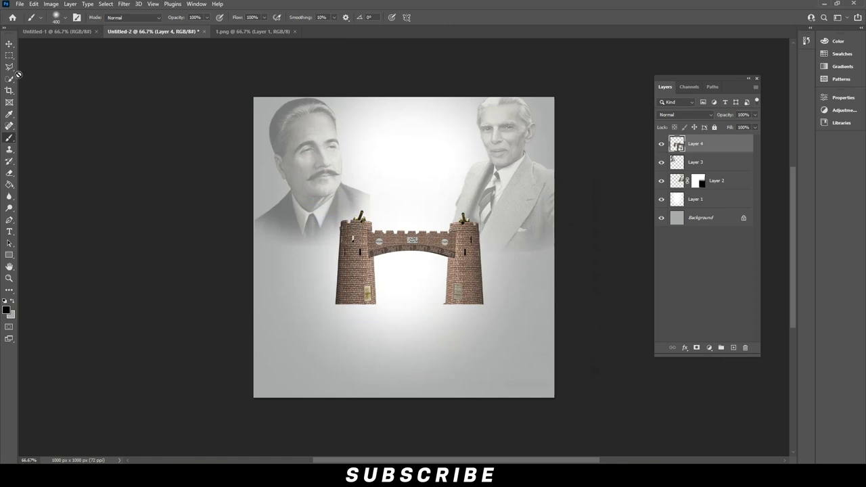
click(732, 348)
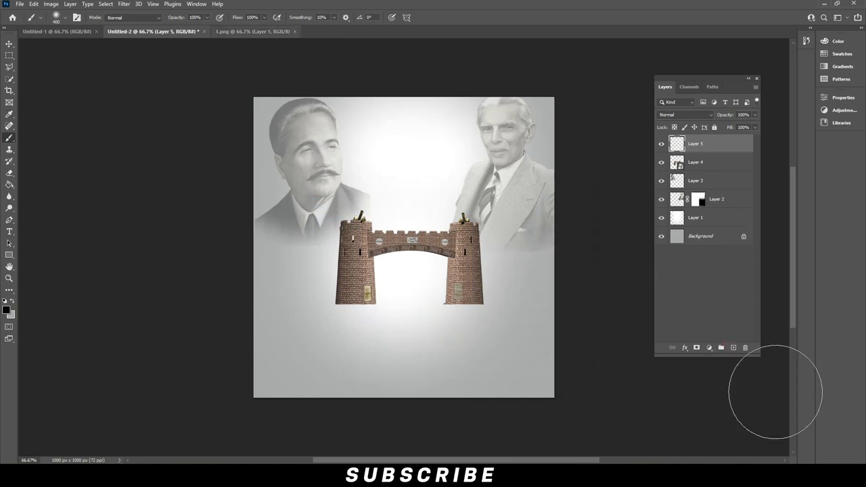
click(65, 18)
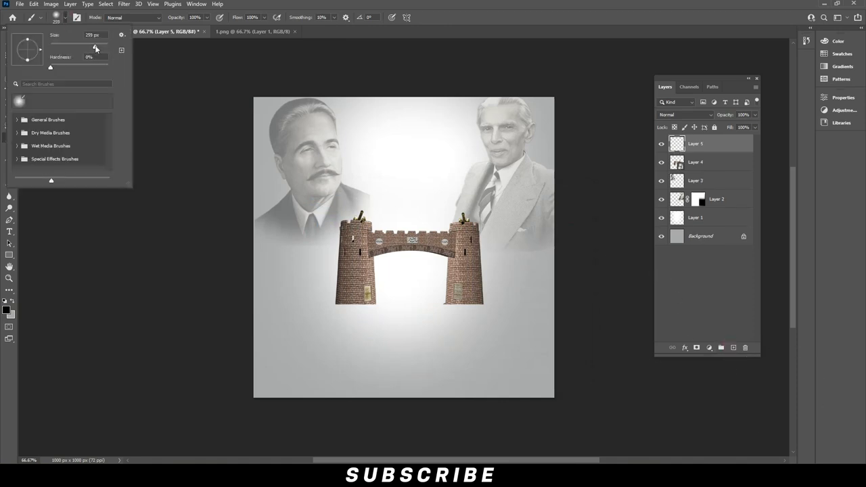
key(Escape)
click(410, 198)
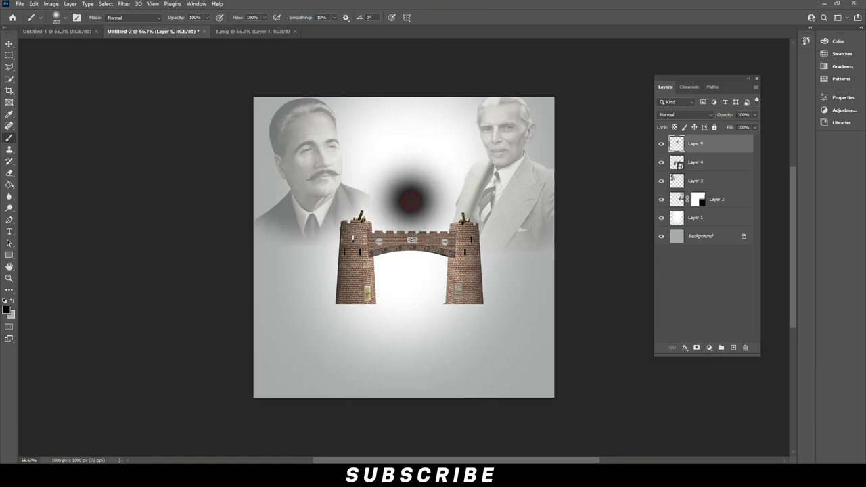
- Flatten the spot into a shadow under the left gate tower and lower its fill
click(9, 44)
click(33, 4)
click(54, 201)
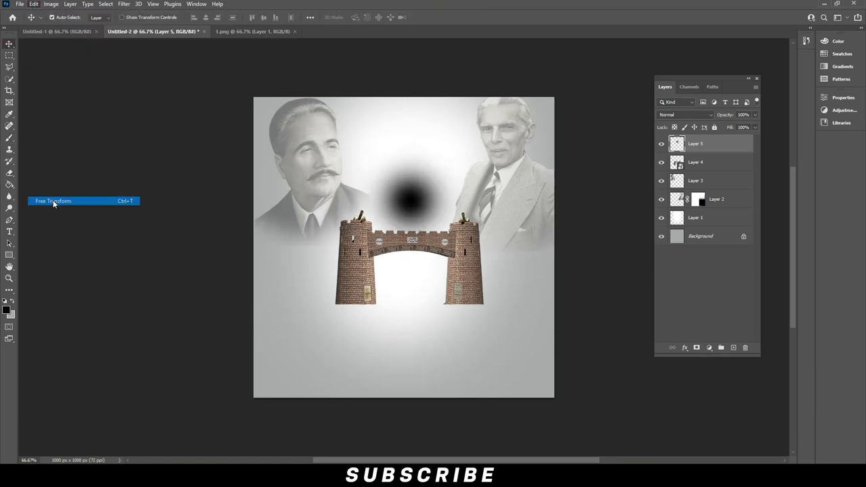
mouse_move(410, 137)
mouse_down()
mouse_move(403, 298)
mouse_move(369, 303)
mouse_up()
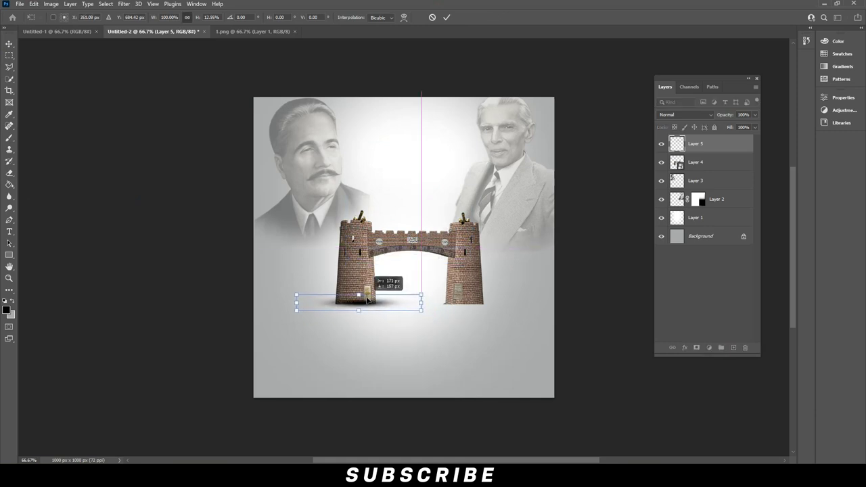
key(Return)
drag(720, 140, 721, 168)
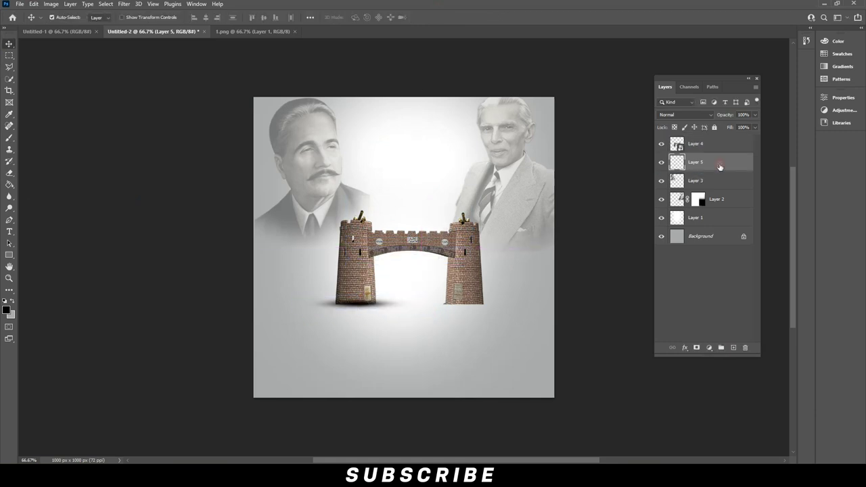
drag(380, 302, 371, 304)
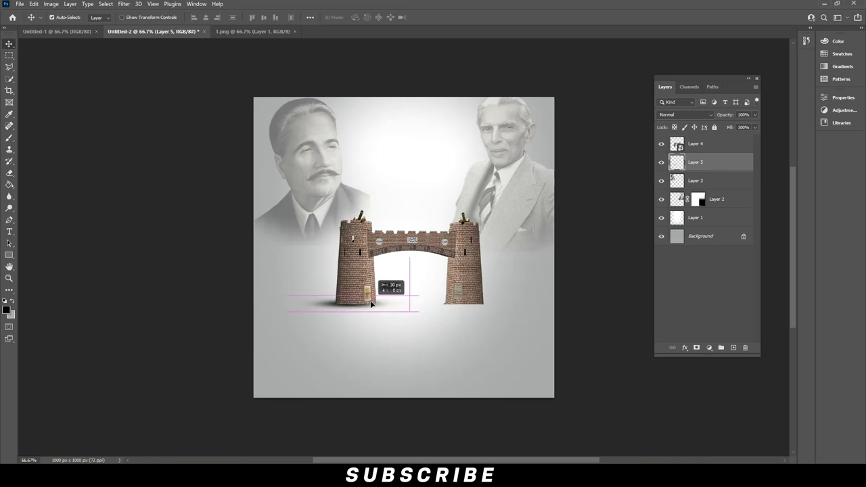
drag(370, 304, 375, 304)
drag(739, 141, 736, 140)
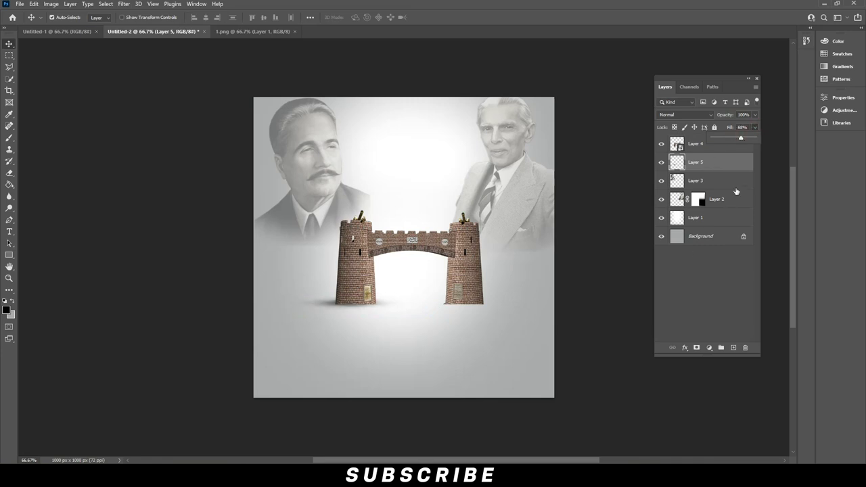
click(729, 163)
- Duplicate the shadow under the right tower and close 1.png
drag(728, 164, 733, 347)
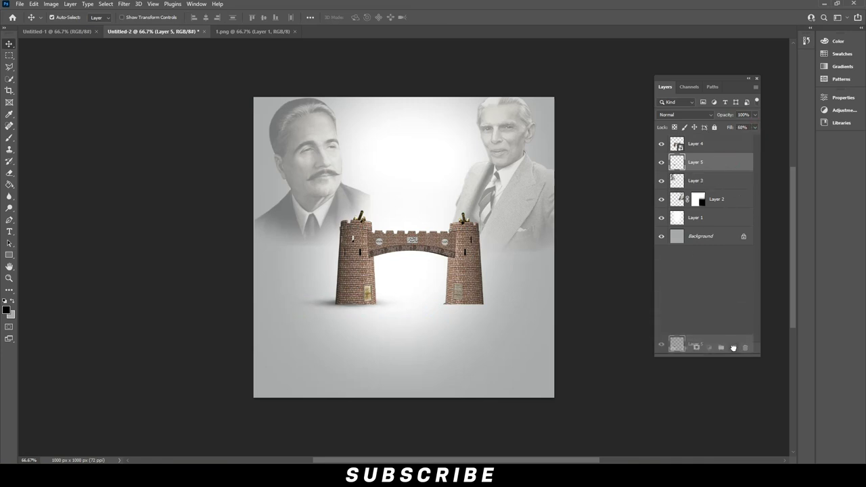
drag(336, 305, 459, 306)
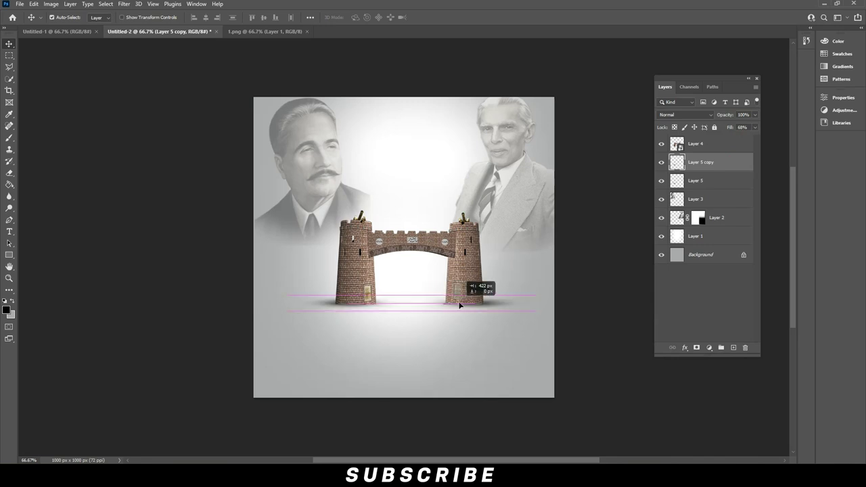
drag(460, 306, 445, 305)
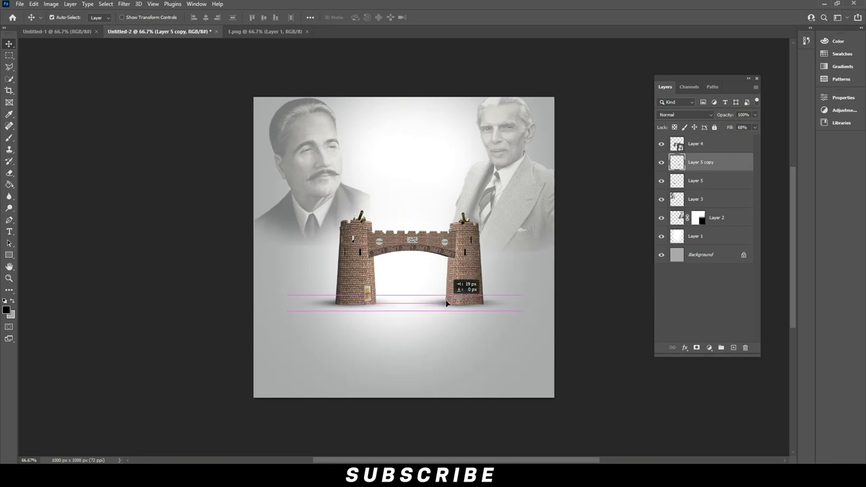
click(306, 32)
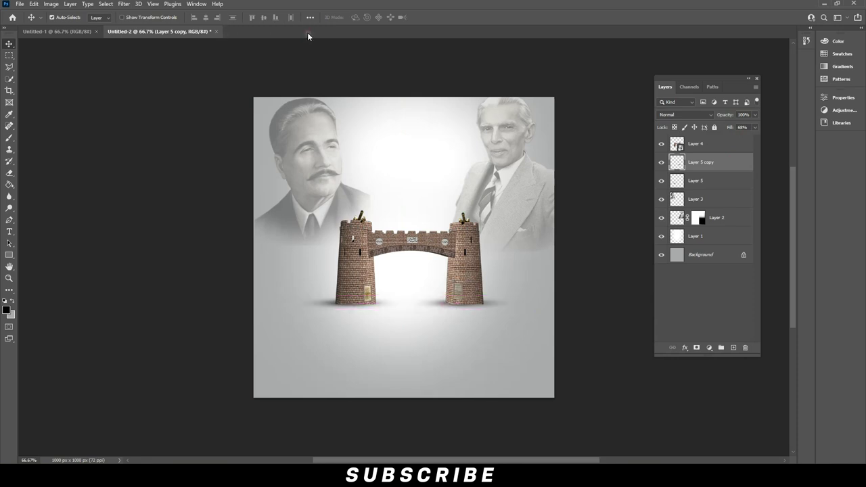
- Bring the 2.png tower into the poster above the gate as a Smart Object
click(20, 4)
click(27, 21)
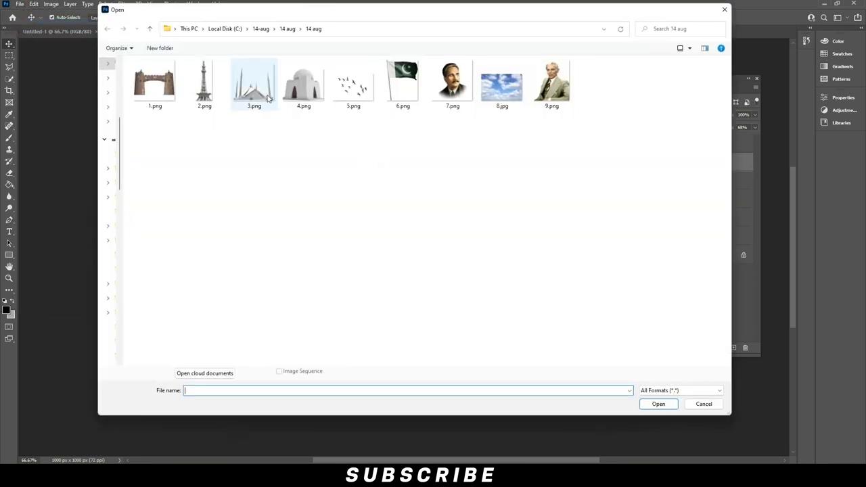
double_click(204, 85)
mouse_move(409, 233)
mouse_down()
mouse_move(446, 218)
mouse_move(428, 196)
mouse_up()
drag(703, 167, 703, 140)
right_click(731, 144)
click(772, 207)
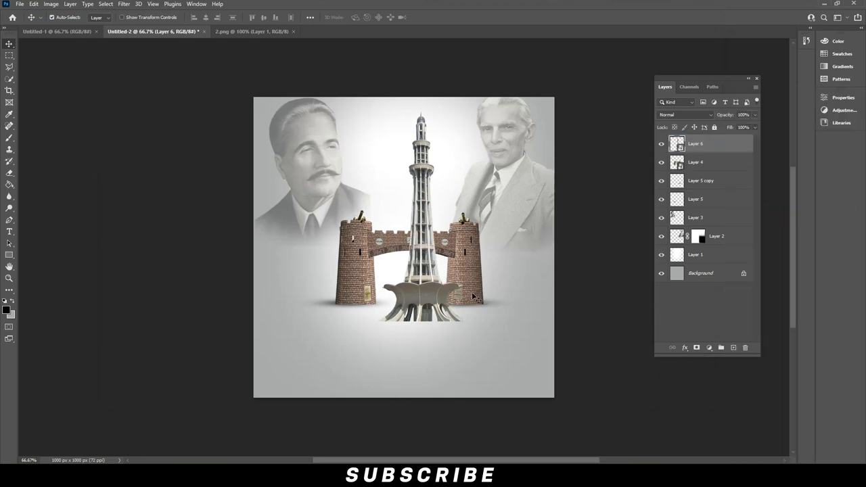
- Scale the tower to about 82.6%, nudge it up, then check the copied shadow layer
drag(436, 294, 434, 287)
click(33, 4)
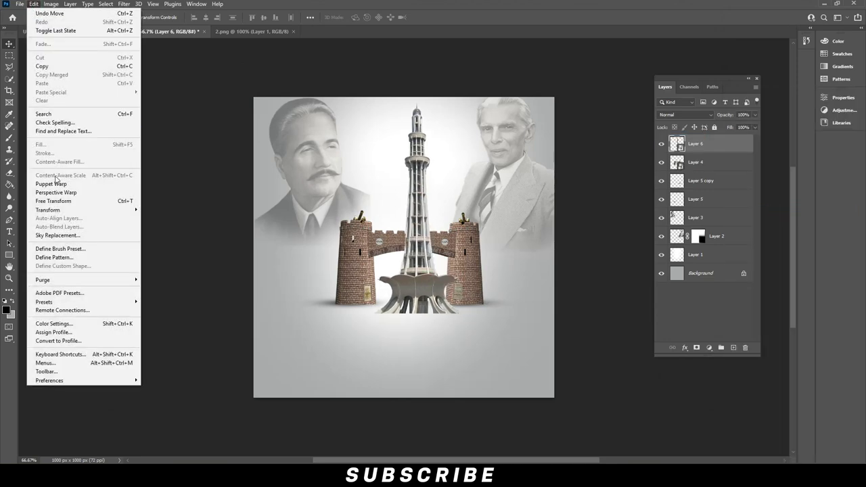
click(61, 201)
drag(460, 110, 444, 134)
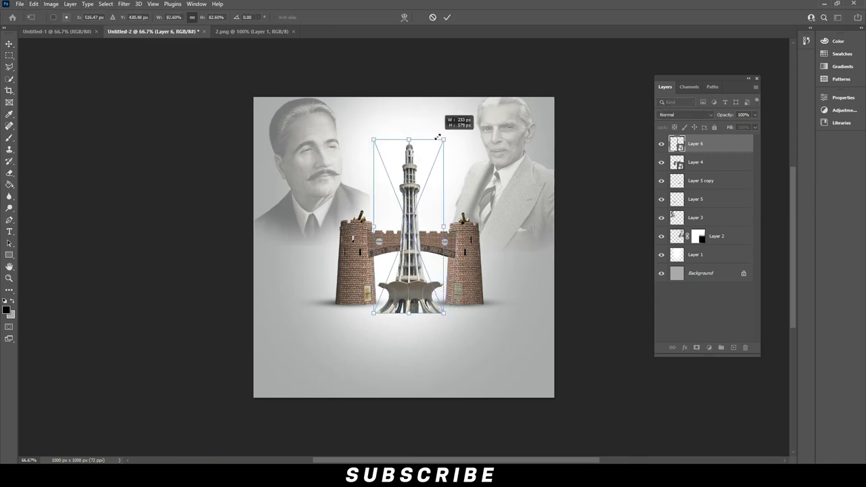
drag(410, 280, 409, 274)
key(Return)
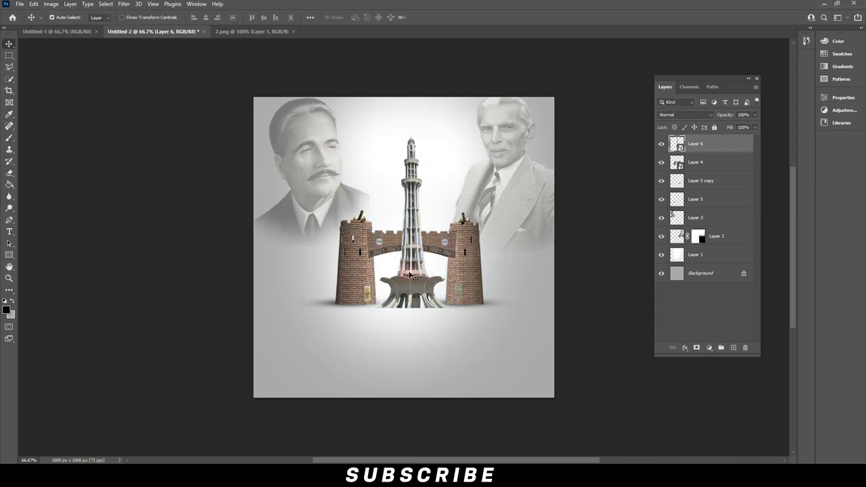
click(715, 180)
click(661, 181)
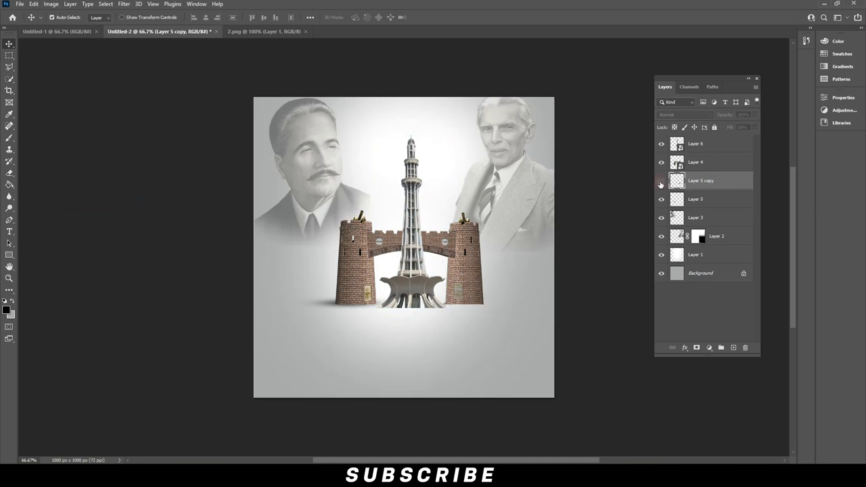
- Paint a soft black brush spot near the minaret on a new layer
double_click(734, 181)
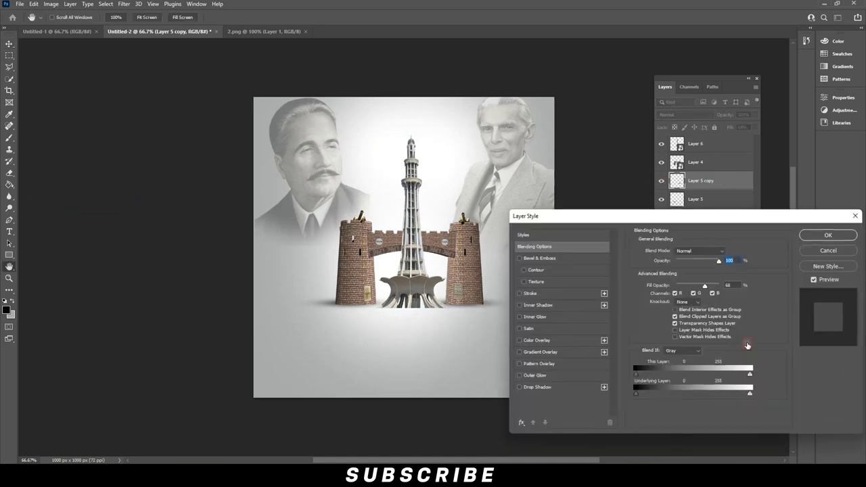
click(827, 251)
click(9, 139)
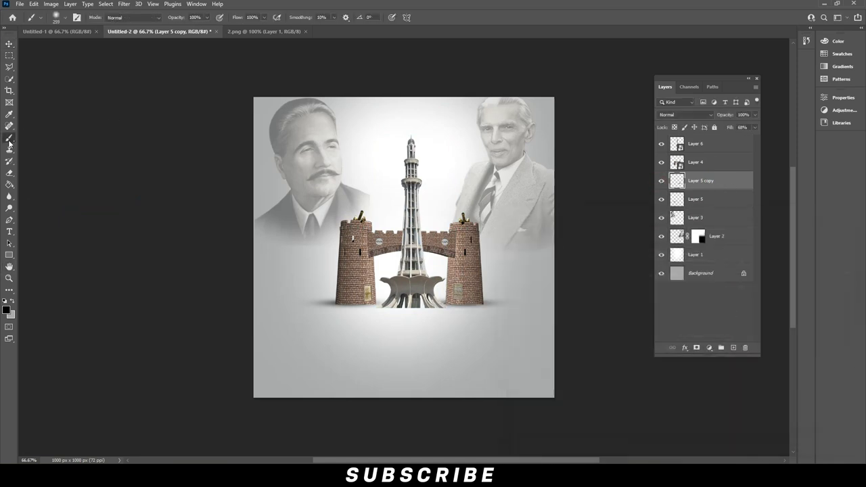
click(735, 348)
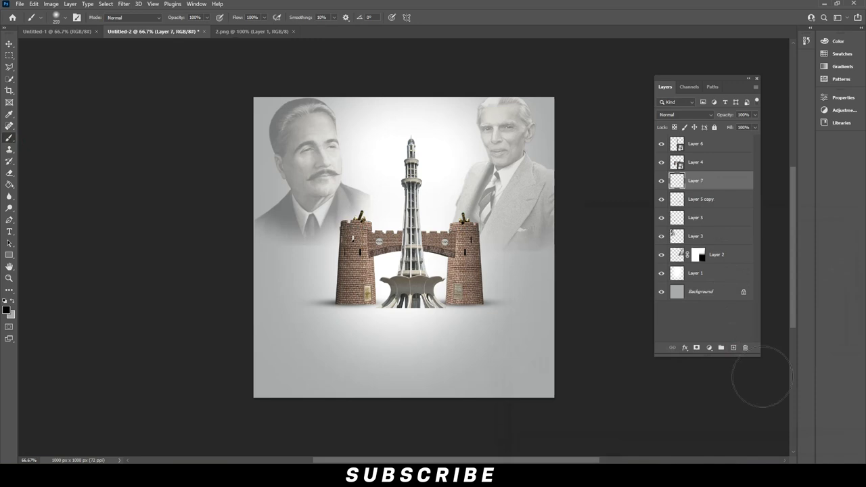
click(392, 197)
- Transform the black spot into a thin, wide strip beneath the tower base
click(9, 43)
click(33, 4)
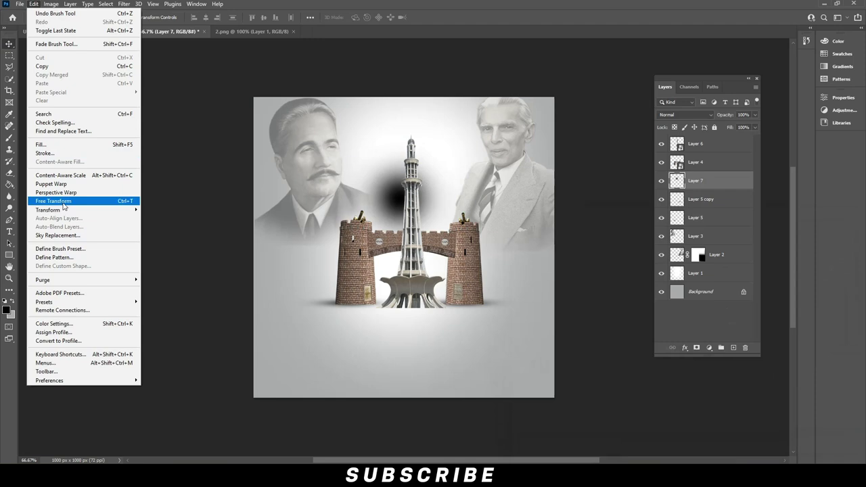
click(54, 201)
drag(400, 133, 397, 253)
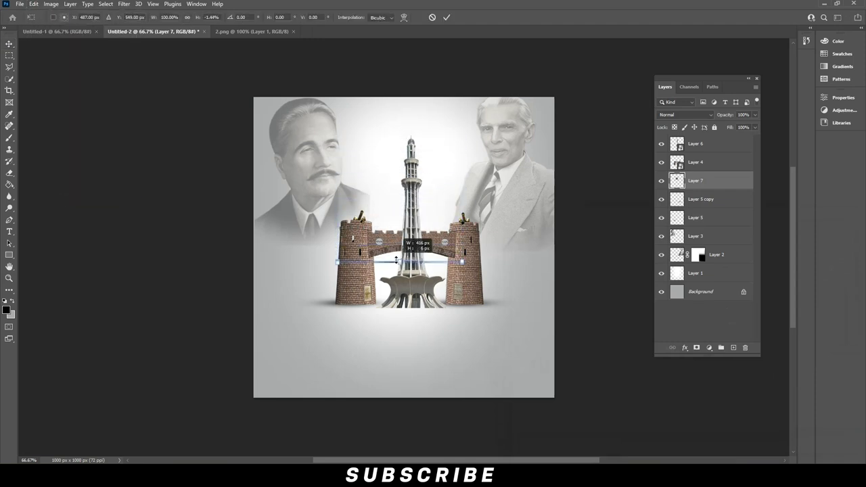
drag(406, 260, 421, 311)
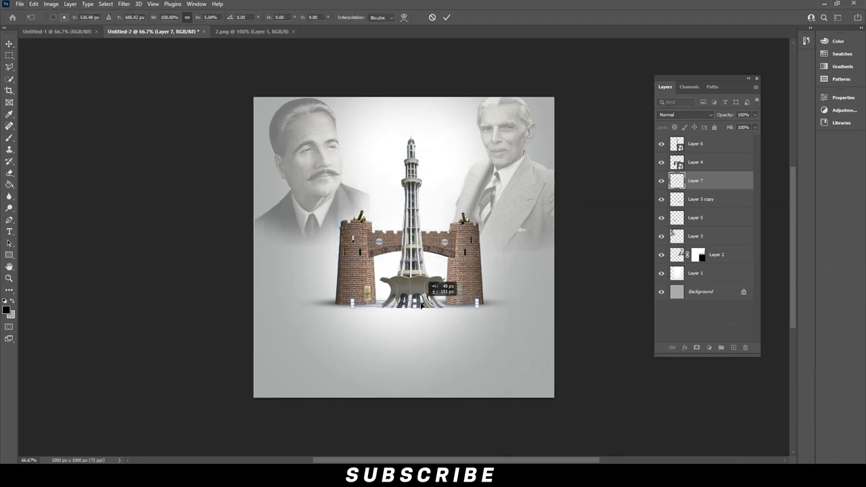
mouse_move(477, 309)
mouse_down()
mouse_move(520, 309)
mouse_move(414, 310)
mouse_move(417, 322)
mouse_move(421, 314)
mouse_up()
key(Return)
- Readjust the strip's height and lower its fill to about 65%
key(ctrl+t)
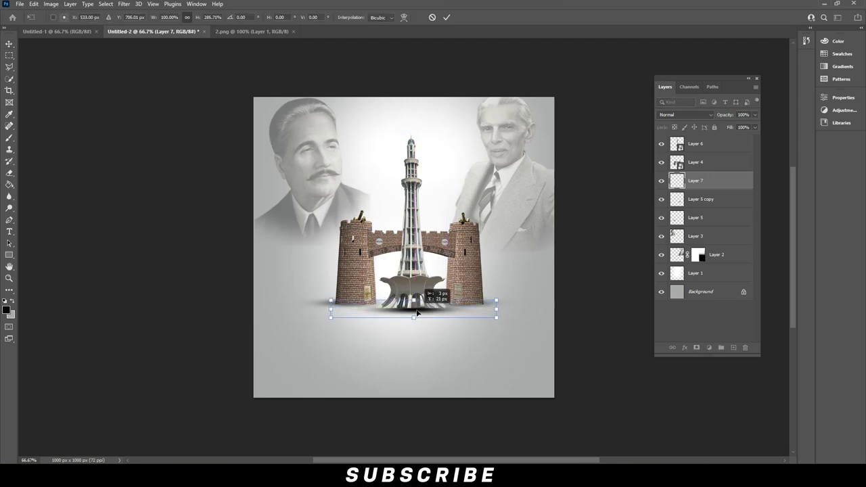
key(Return)
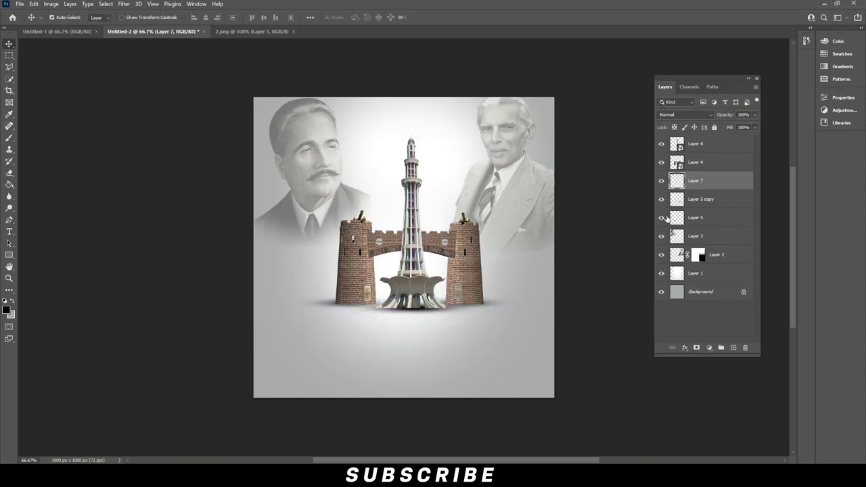
click(756, 127)
mouse_move(755, 137)
mouse_down()
mouse_move(733, 139)
mouse_move(740, 138)
mouse_up()
click(722, 201)
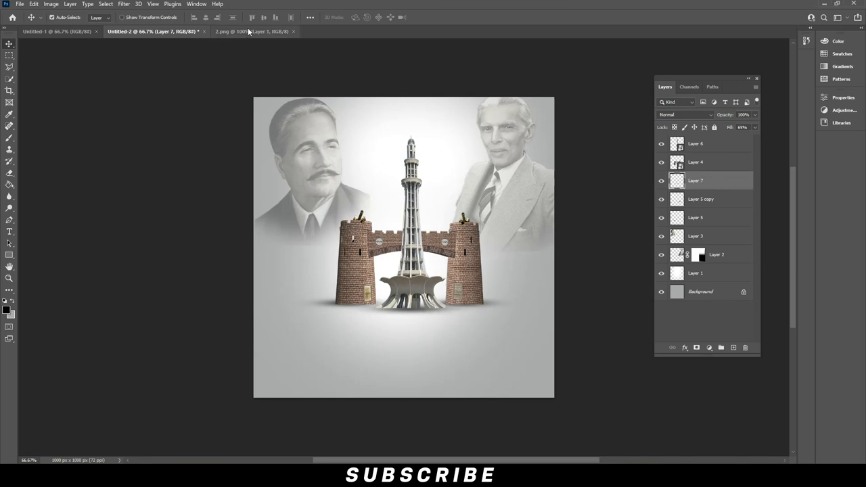
- Close 2.png and bring the 8.jpg clouds into the poster over the lower canvas
click(294, 32)
click(19, 3)
click(29, 23)
double_click(498, 107)
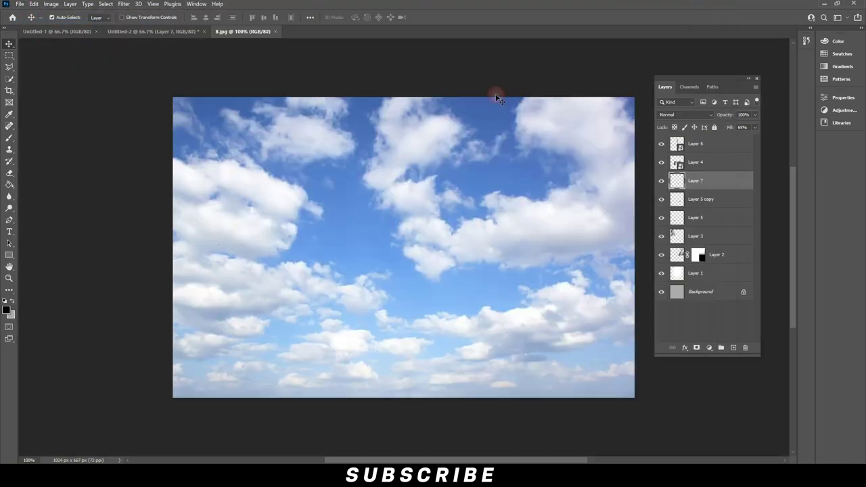
drag(379, 197, 387, 198)
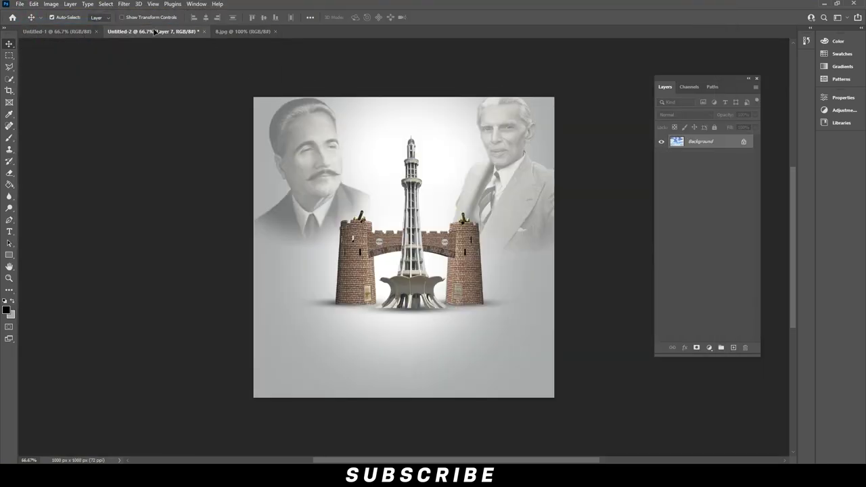
drag(387, 198, 504, 250)
- Enlarge the clouds across the canvas and move Layer 8 below Layer 2
click(33, 4)
click(52, 201)
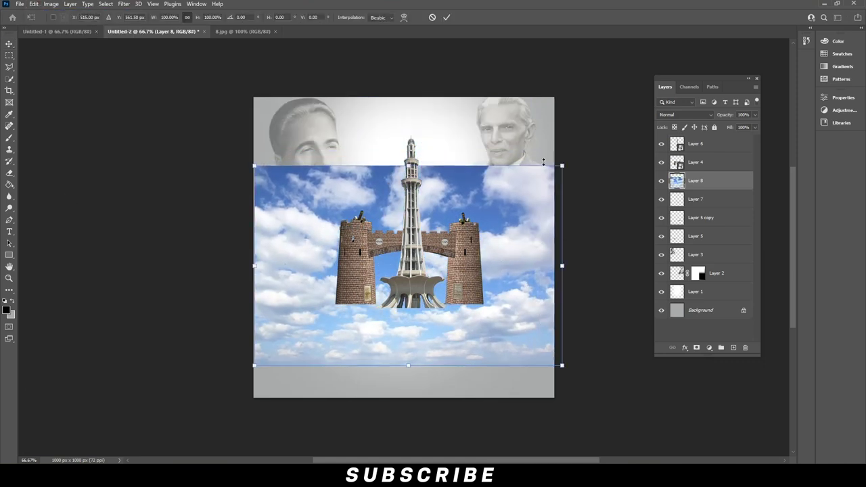
drag(567, 164, 574, 155)
drag(255, 158, 233, 145)
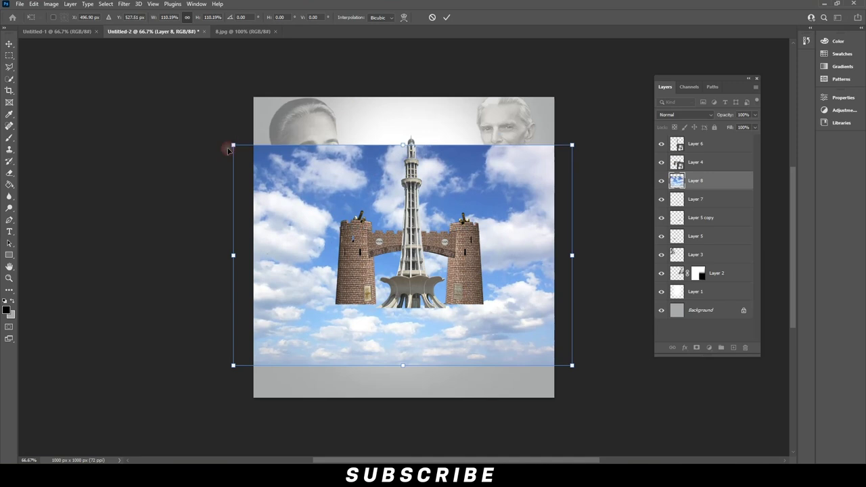
key(Return)
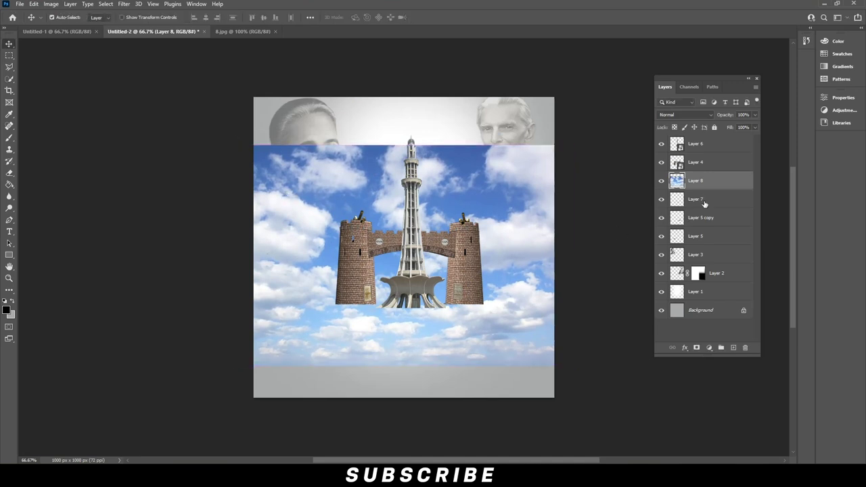
drag(724, 183, 722, 283)
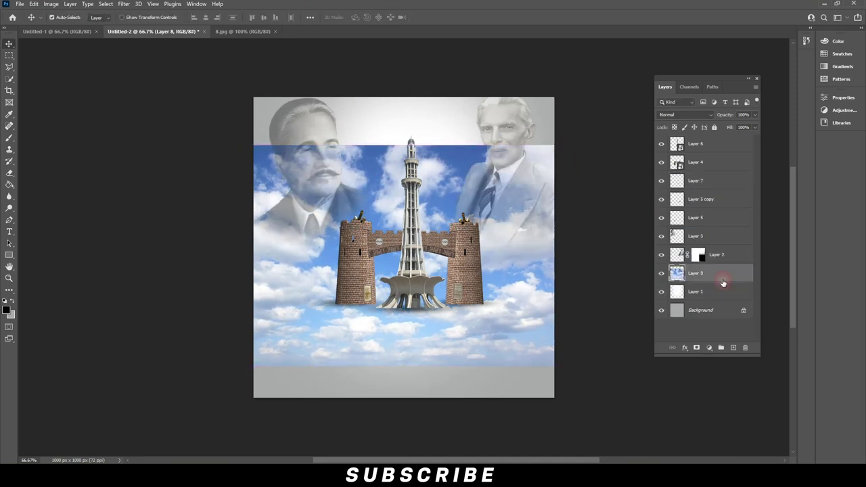
- Set the clouds to Luminosity blending at 64% fill and add a layer mask
click(684, 114)
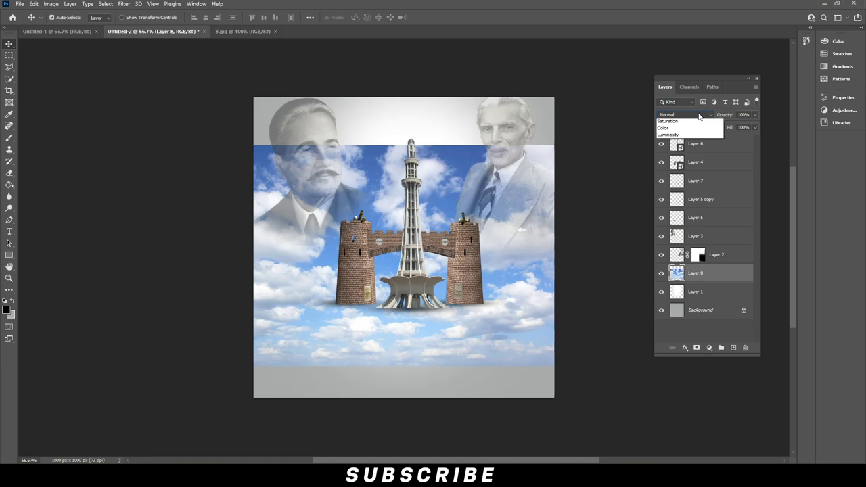
click(673, 332)
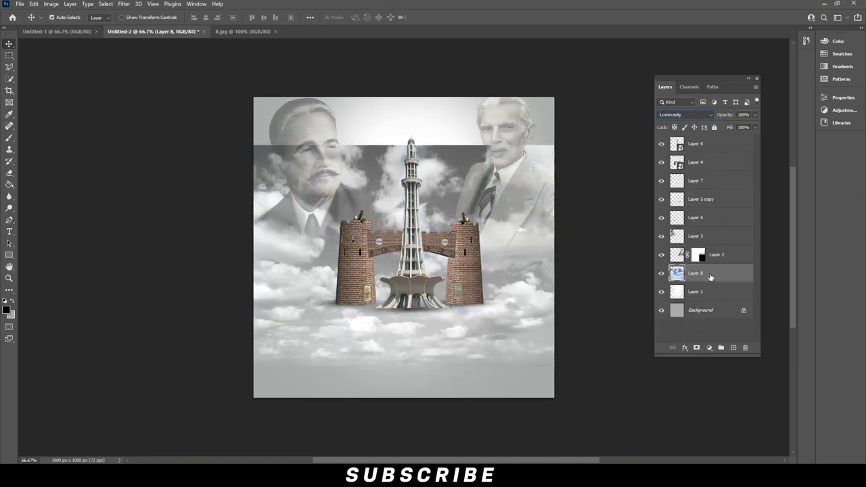
drag(735, 138, 739, 138)
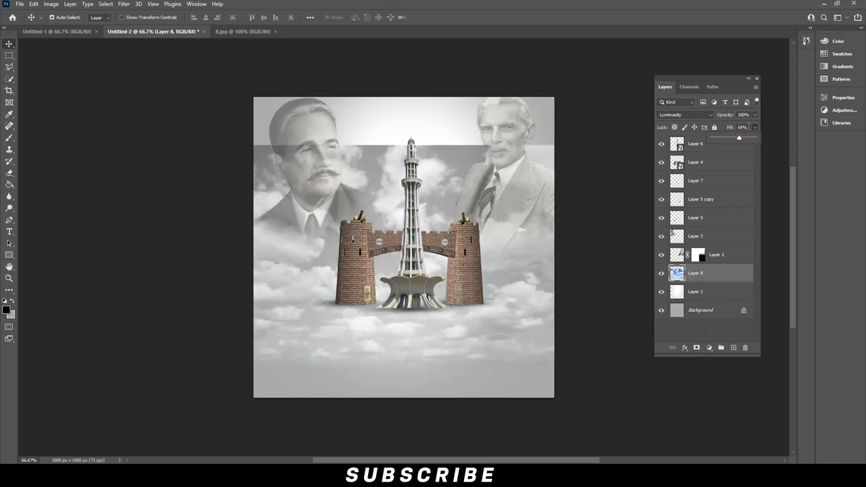
click(716, 335)
click(713, 272)
- Mask away hard cloud edges at the top-left, around the tower top and along the bottom
click(696, 347)
key(b)
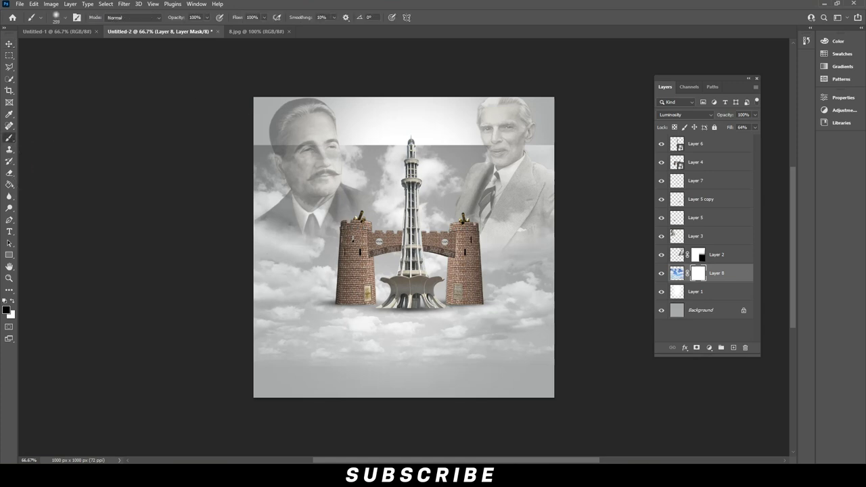
click(67, 19)
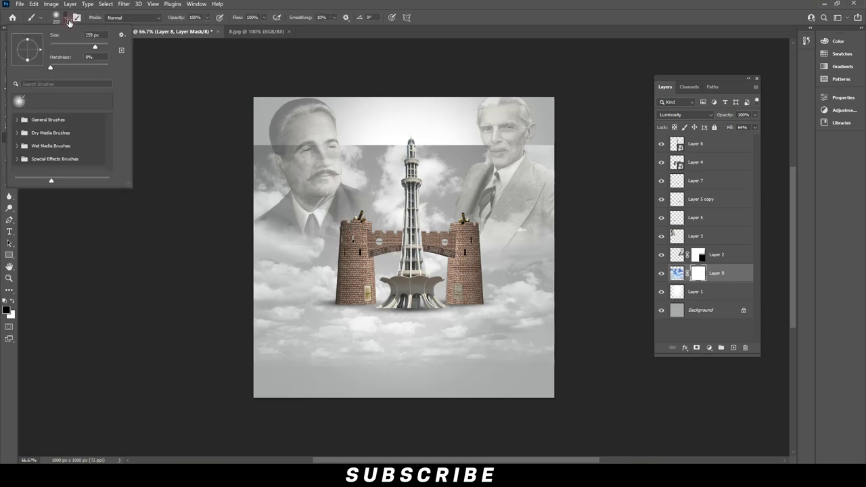
click(500, 29)
drag(460, 159, 386, 101)
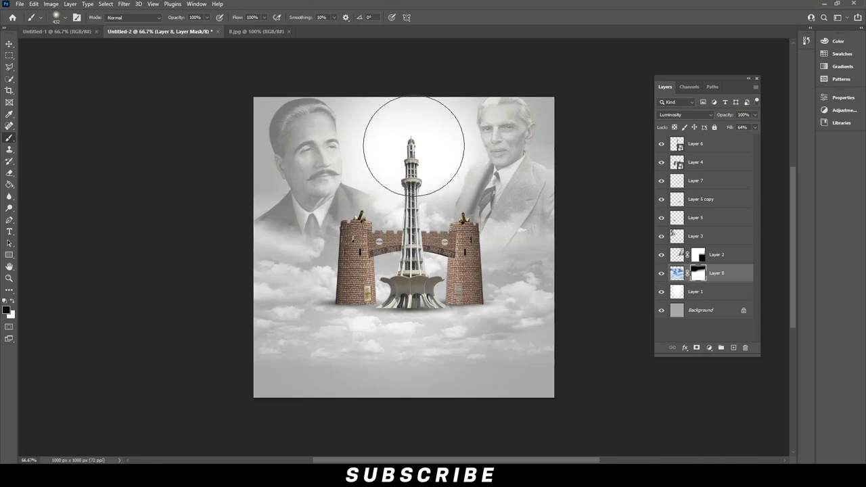
drag(363, 137, 429, 151)
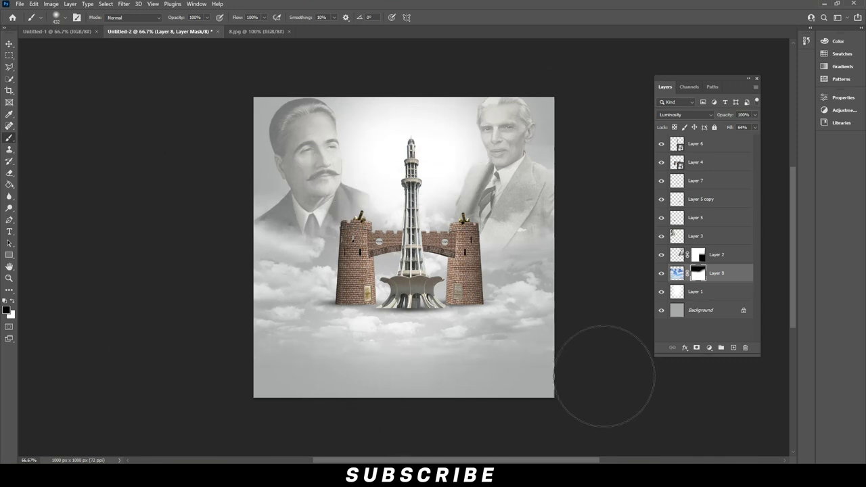
drag(427, 367, 199, 347)
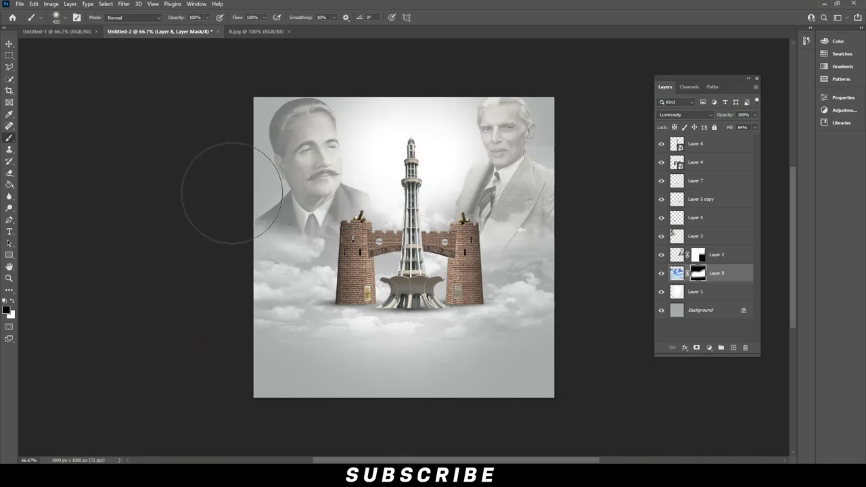
drag(216, 193, 480, 203)
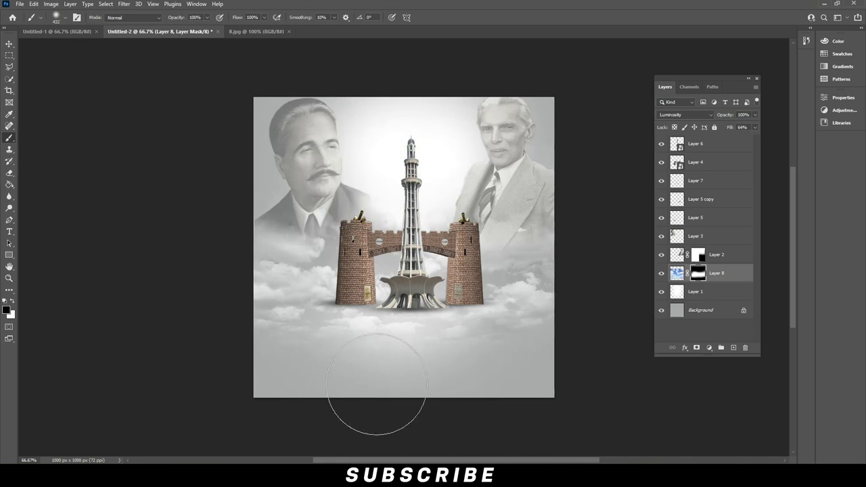
- Return to the Move tool and close the 8.jpg clouds image
click(9, 44)
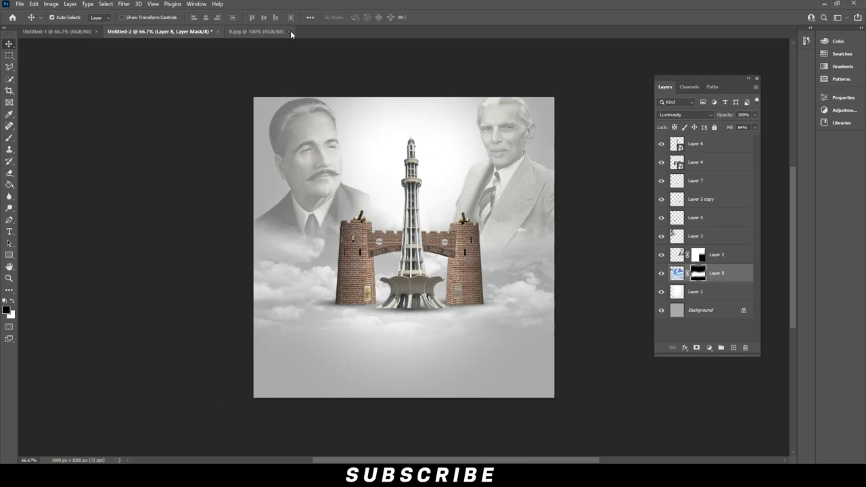
click(288, 31)
click(483, 164)
click(20, 3)
- Bring the 6.png Pakistan flag into the poster as a Smart Object layer
click(27, 21)
double_click(411, 102)
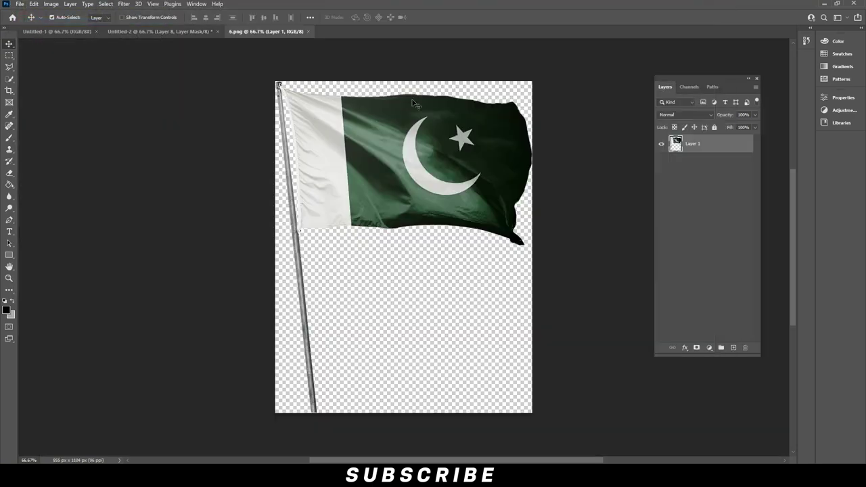
drag(445, 185, 436, 115)
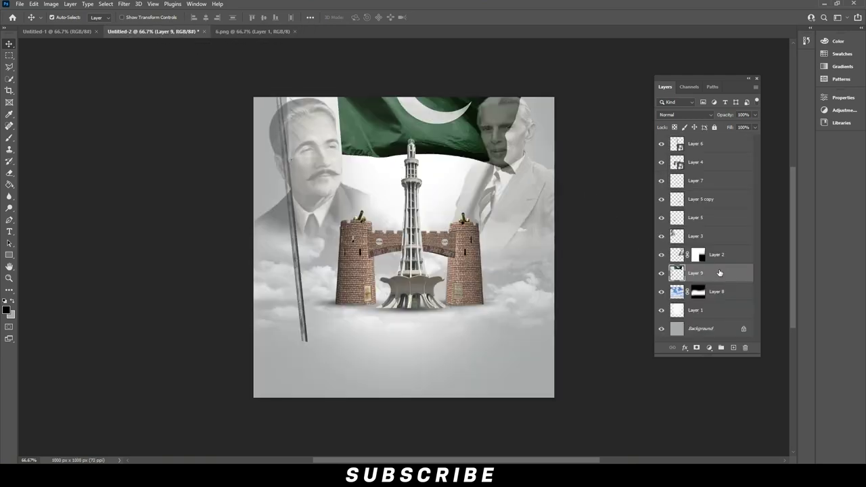
right_click(719, 273)
click(744, 210)
- Shrink the flag to about 78%, move it up, and stack it just below the minaret layer
click(33, 4)
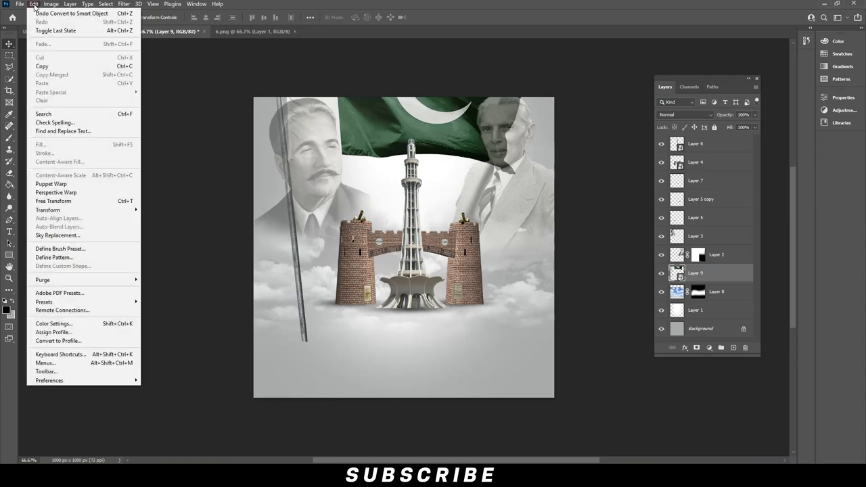
click(54, 201)
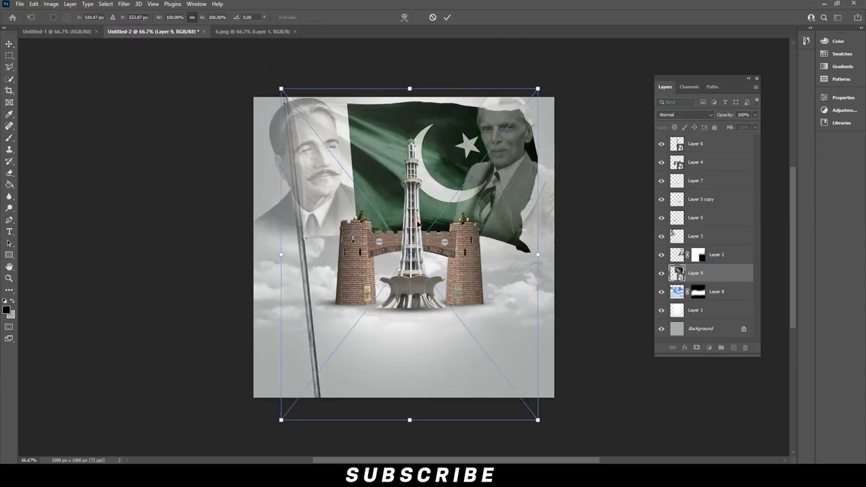
drag(538, 89, 483, 162)
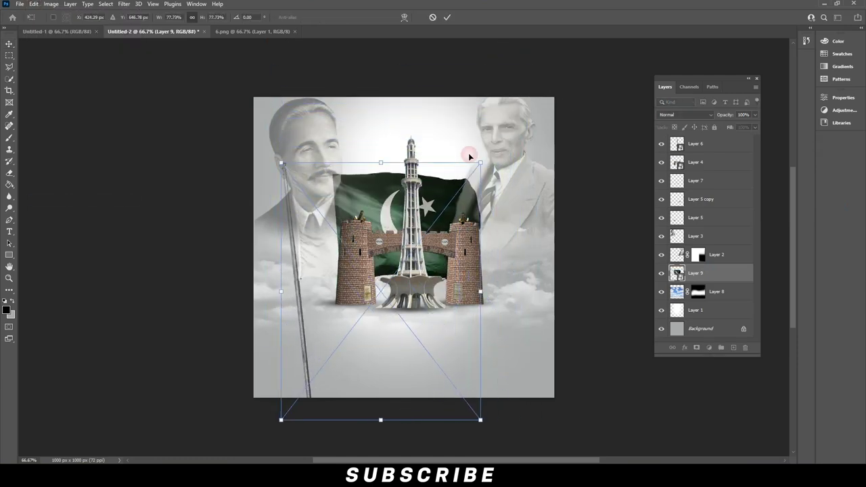
drag(401, 201, 443, 165)
key(Return)
drag(713, 276, 710, 235)
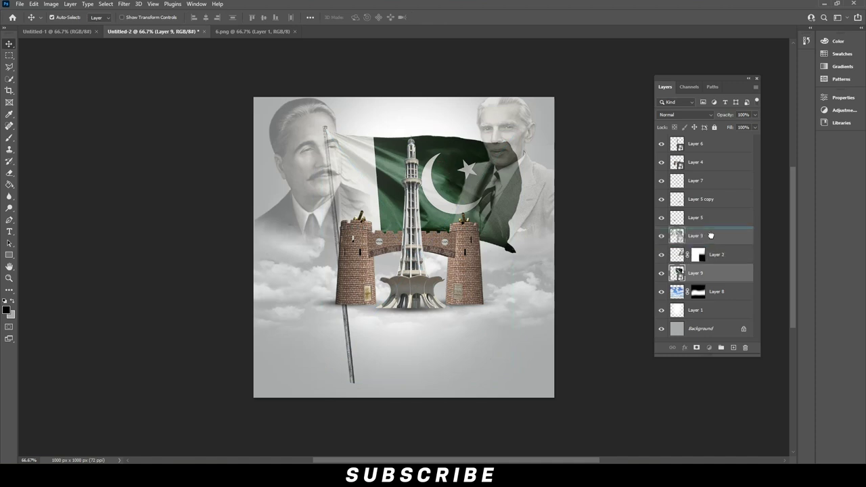
click(413, 218)
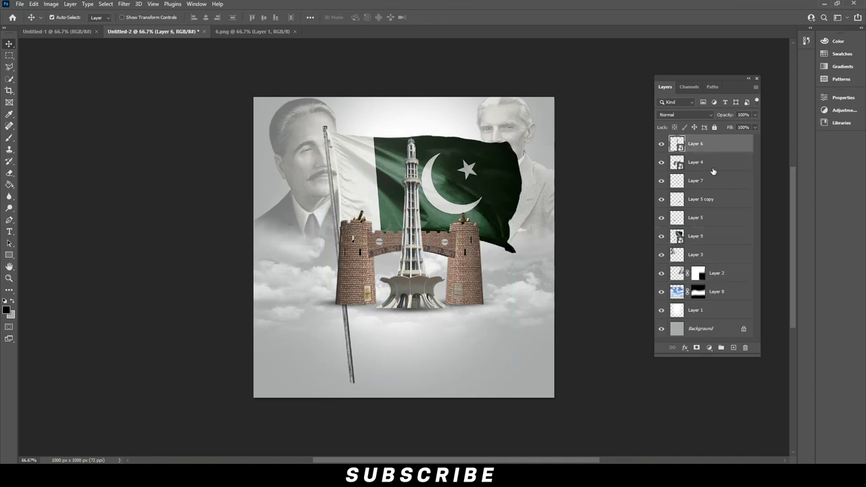
click(483, 189)
drag(716, 231, 707, 157)
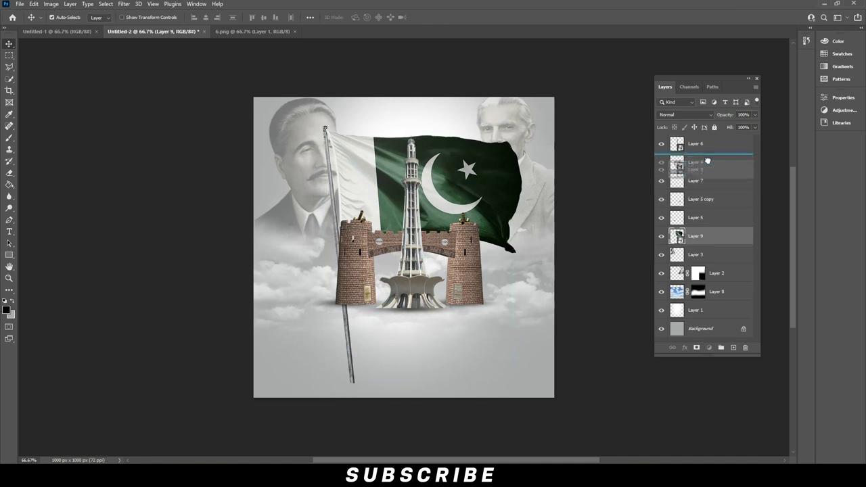
- Rescale the flag and reposition it up on the minaret
click(33, 5)
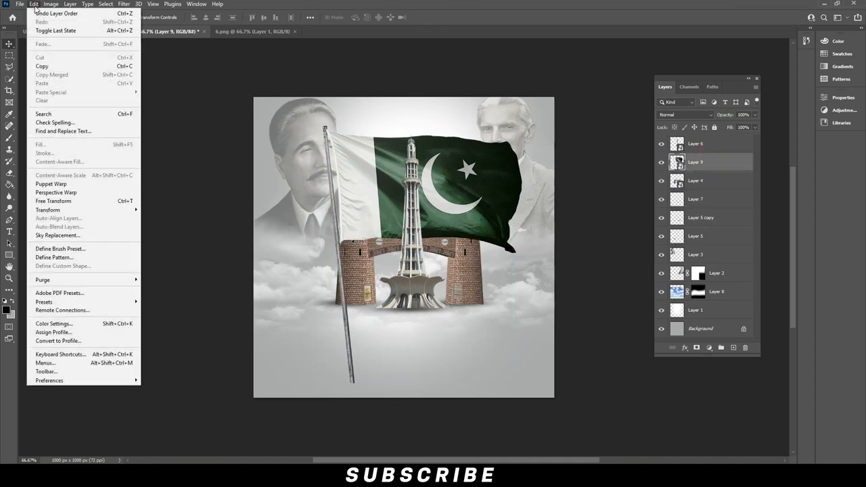
click(77, 201)
mouse_move(518, 124)
mouse_down()
mouse_move(465, 196)
mouse_move(465, 222)
mouse_up()
drag(446, 293, 475, 181)
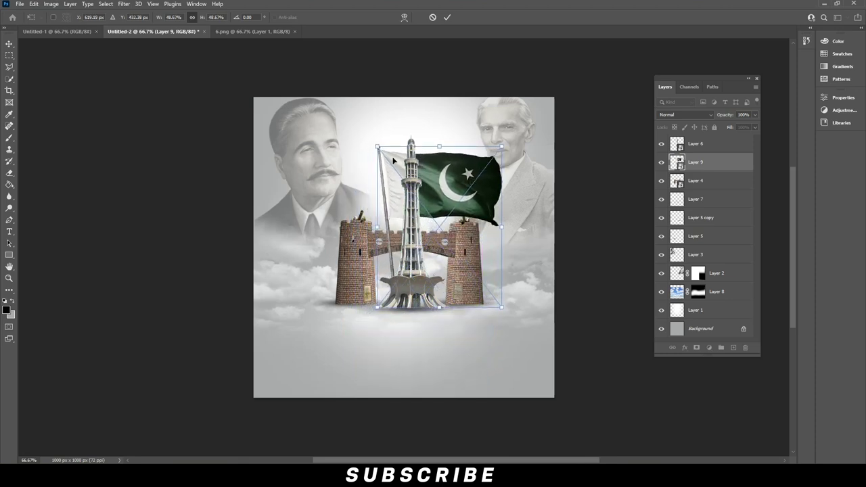
drag(376, 146, 354, 116)
mouse_move(368, 154)
mouse_down()
mouse_move(377, 190)
mouse_move(369, 184)
mouse_up()
key(Return)
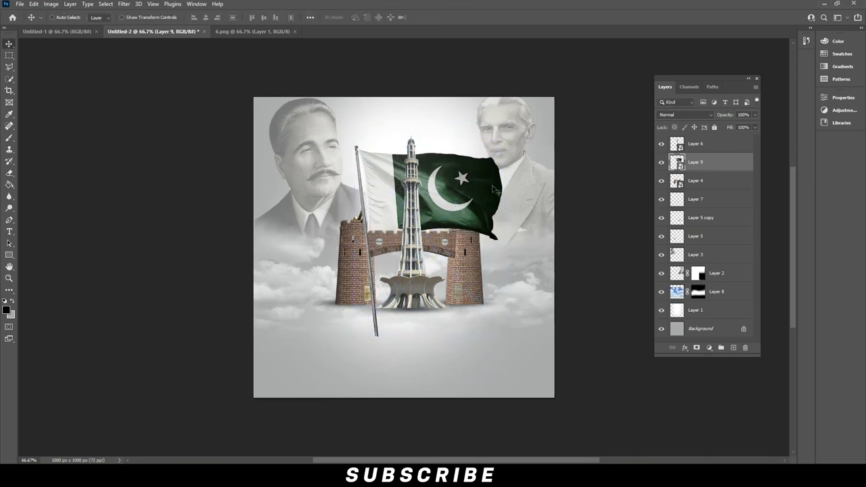
- Shrink the flag to about 51%, shift it up-right and tilt it clockwise
key(ctrl)
click(33, 4)
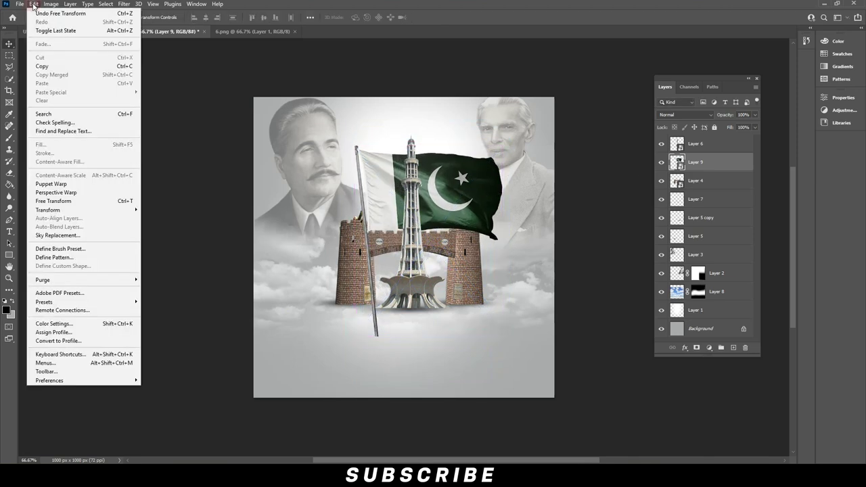
click(68, 201)
drag(502, 144, 481, 155)
mouse_move(460, 197)
mouse_down()
mouse_move(482, 181)
mouse_move(476, 185)
mouse_up()
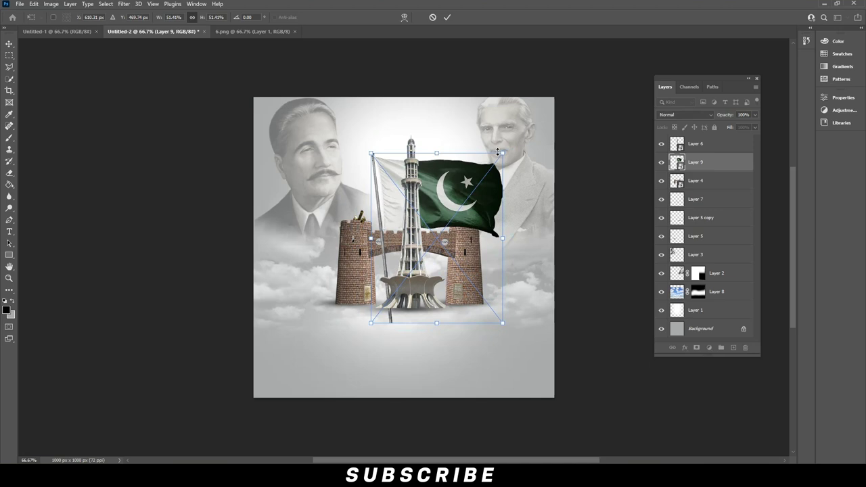
drag(497, 153, 475, 191)
key(Return)
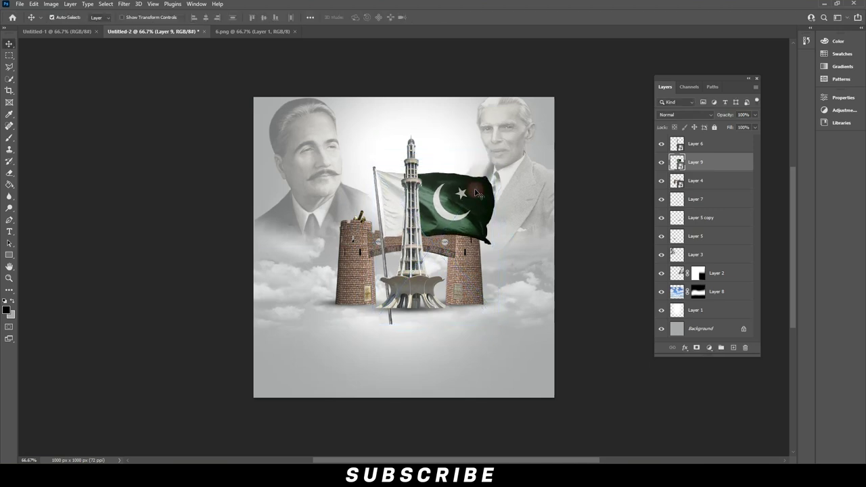
- Mask out the flagpole base below the monument, set brush size 75, and close 6.png
click(696, 347)
click(9, 138)
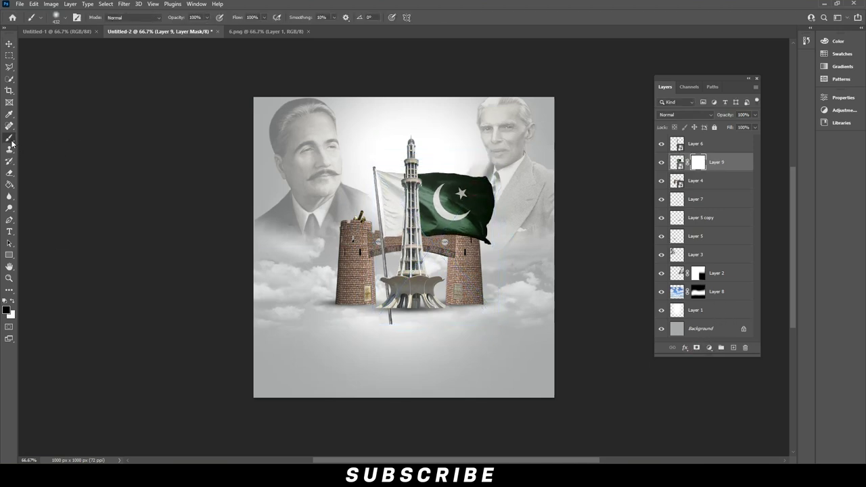
click(401, 347)
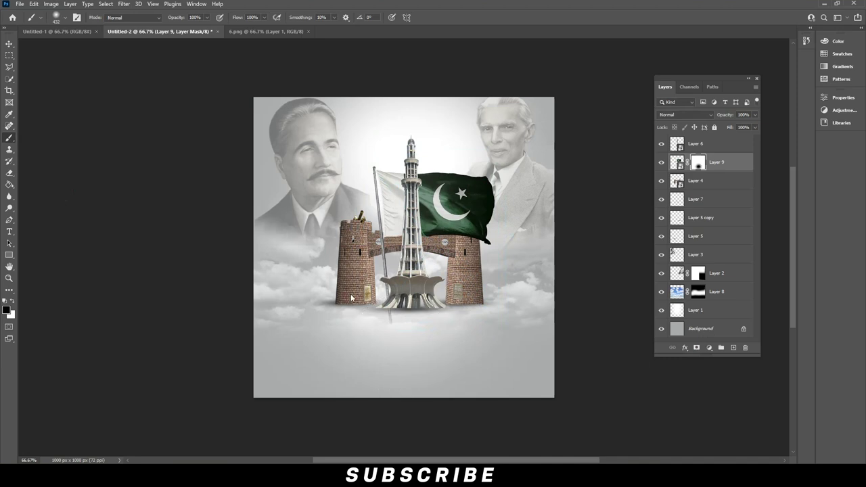
click(65, 19)
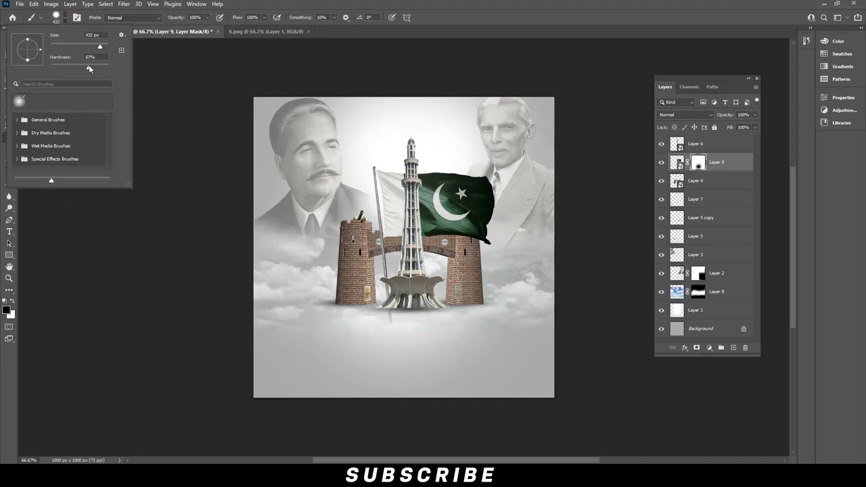
drag(100, 46, 72, 44)
key(Return)
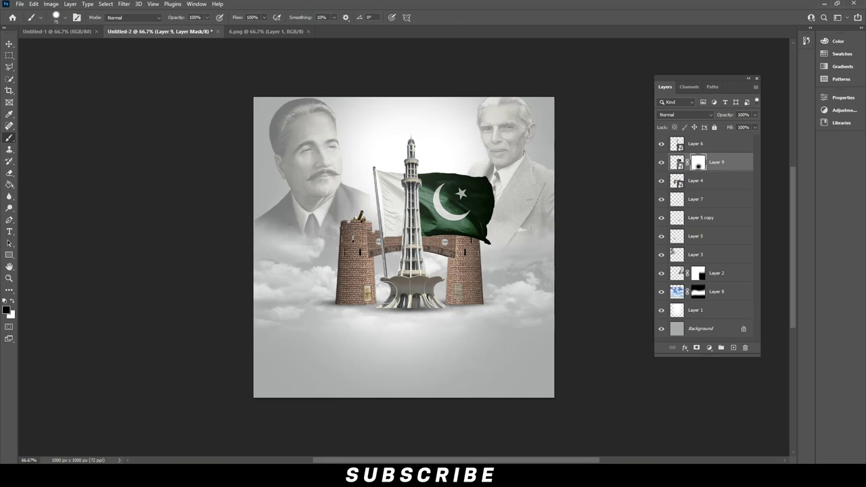
click(9, 45)
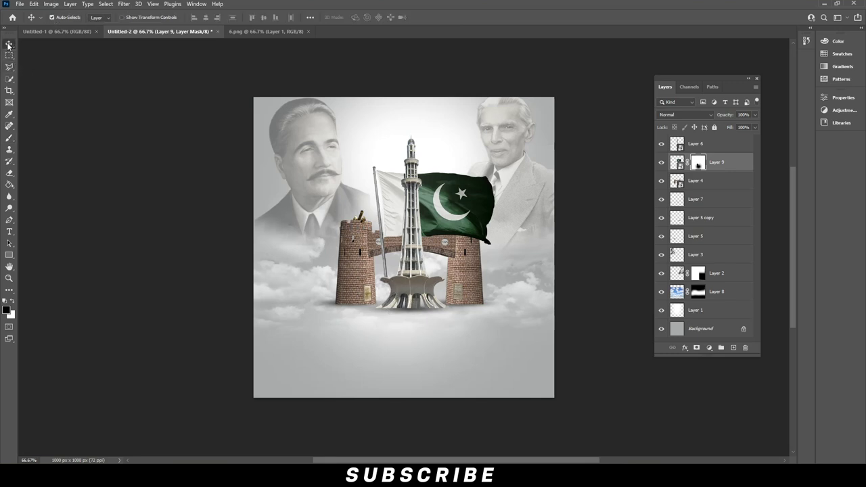
click(309, 31)
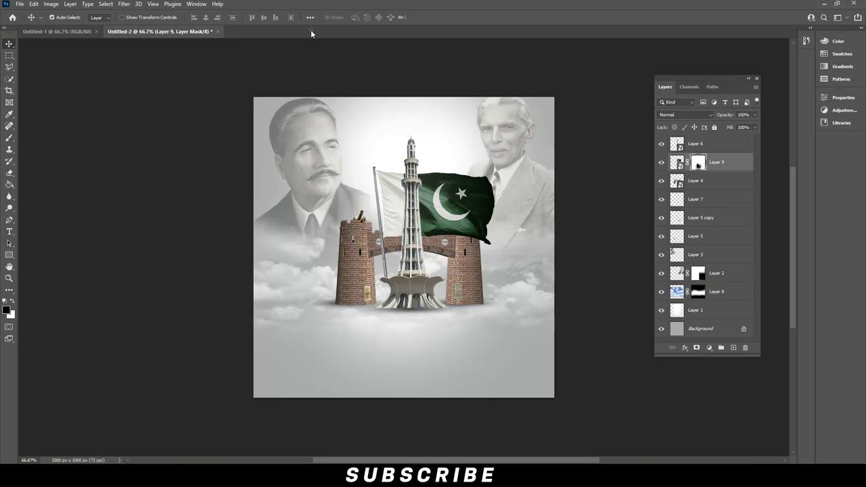
- Bring the 5.png birds image into the poster
click(19, 4)
click(25, 29)
click(361, 100)
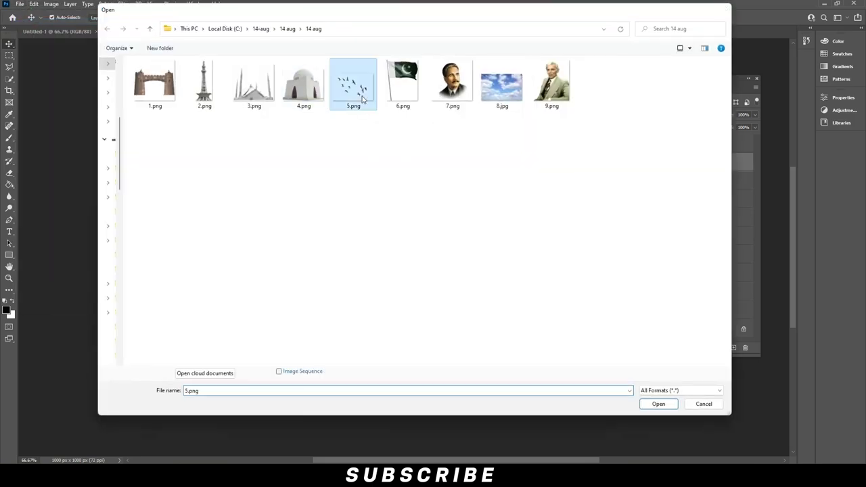
double_click(362, 99)
mouse_move(410, 203)
mouse_down()
mouse_move(326, 140)
mouse_move(212, 88)
mouse_up()
- Shrink the birds and flip them horizontally beside the minaret top
click(33, 4)
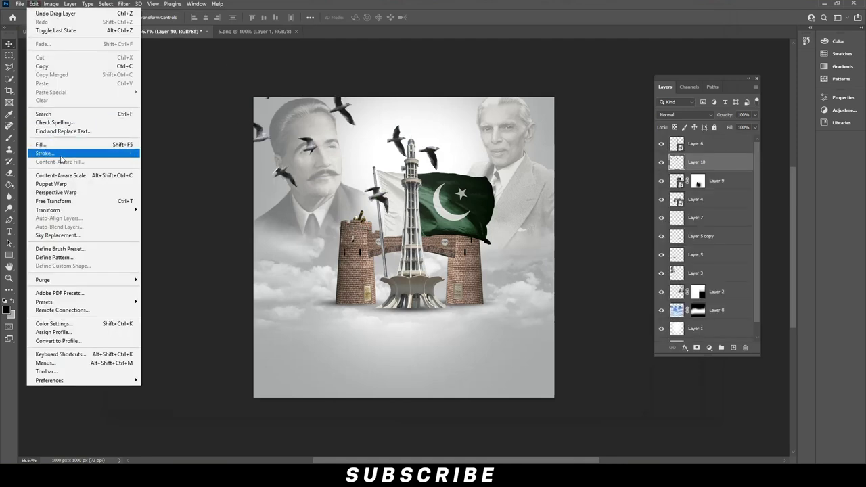
click(88, 201)
mouse_move(440, 62)
mouse_down()
mouse_move(307, 176)
mouse_move(248, 171)
mouse_move(398, 138)
mouse_move(382, 142)
mouse_move(392, 157)
mouse_move(399, 153)
mouse_up()
right_click(246, 185)
click(291, 371)
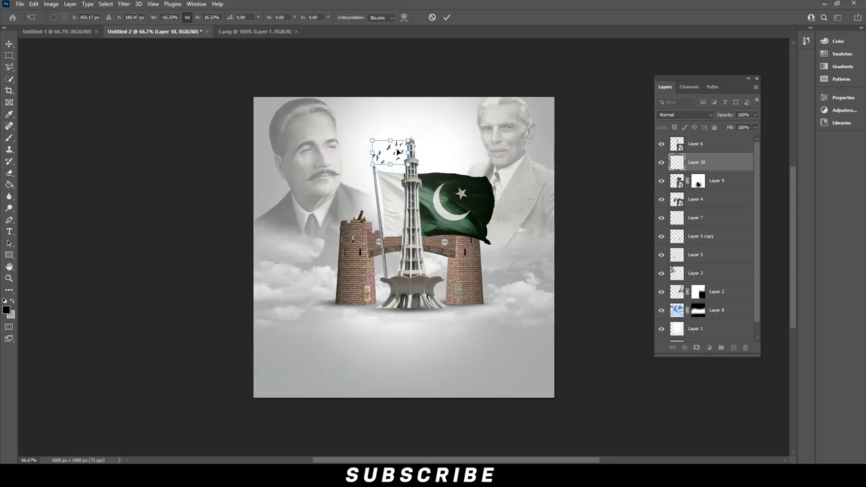
key(Return)
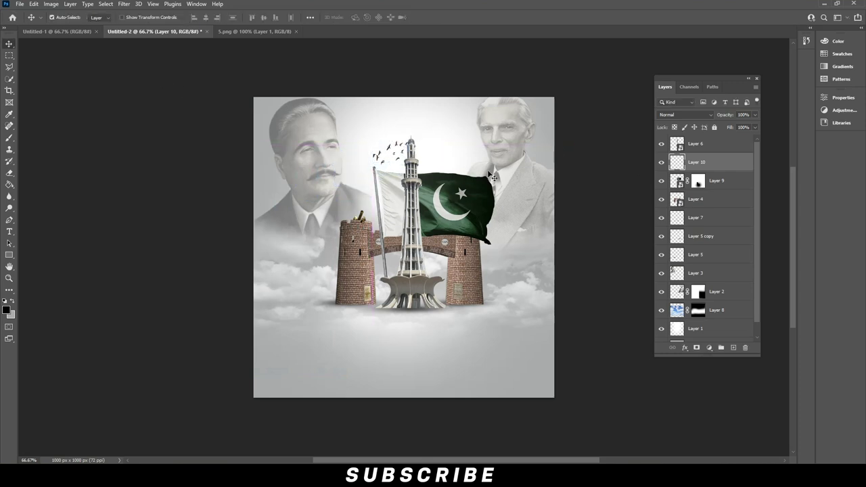
- Add a mask to the birds layer and paint out the pinkish blotch around them
click(696, 348)
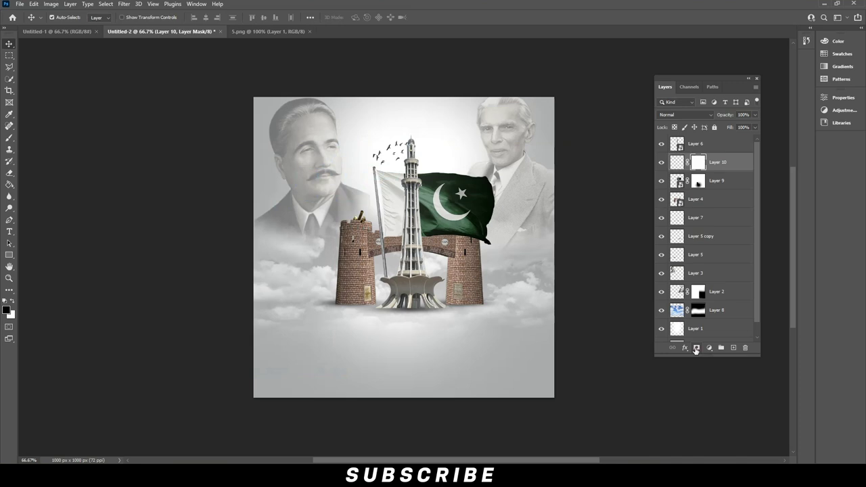
click(9, 137)
drag(415, 144, 408, 157)
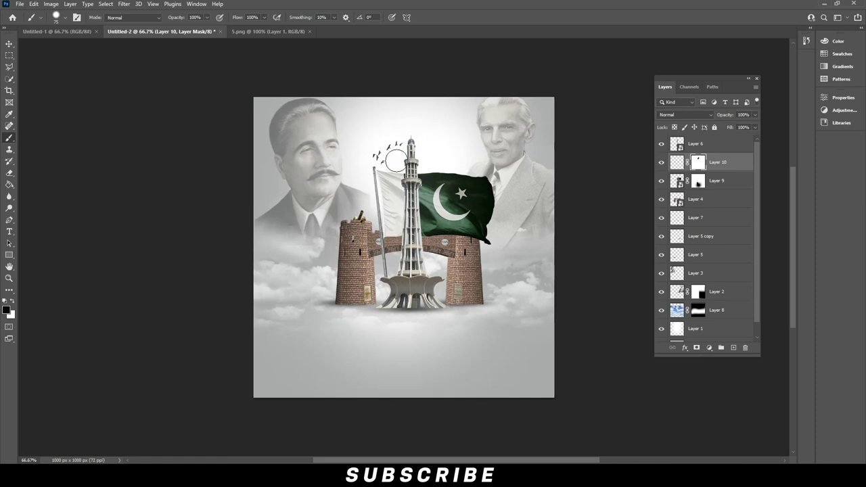
click(387, 150)
click(9, 45)
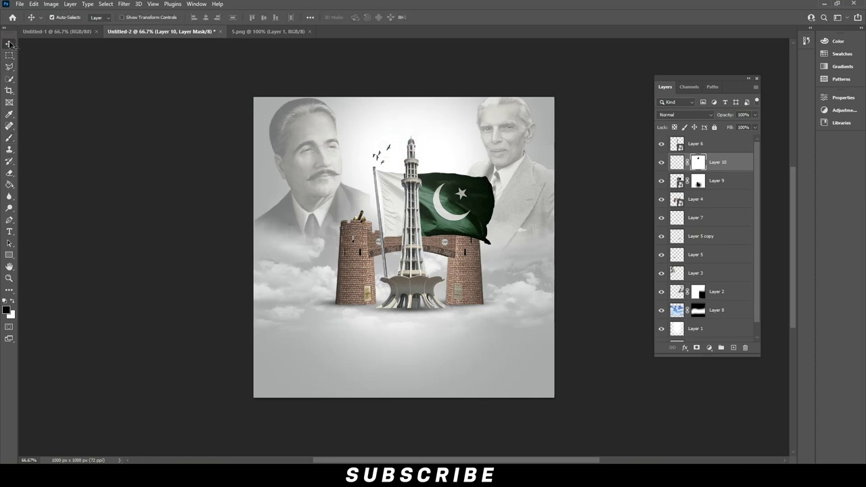
click(391, 148)
key(ctrl)
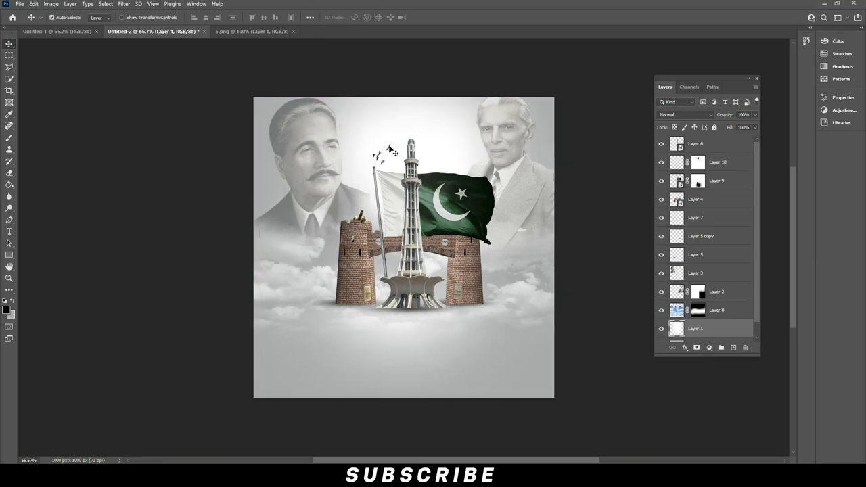
- Nudge the birds layer slightly to the right
click(713, 148)
click(661, 144)
click(664, 163)
click(726, 166)
key(Right)
key(Right)
key(Right)
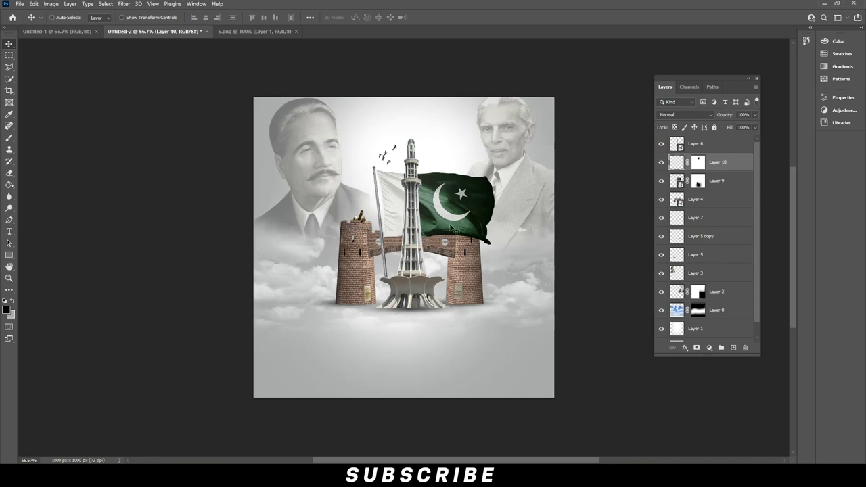
- Add a new empty Layer 11 above the minaret and bring up the foreground Color Picker
ctrl+click(418, 244)
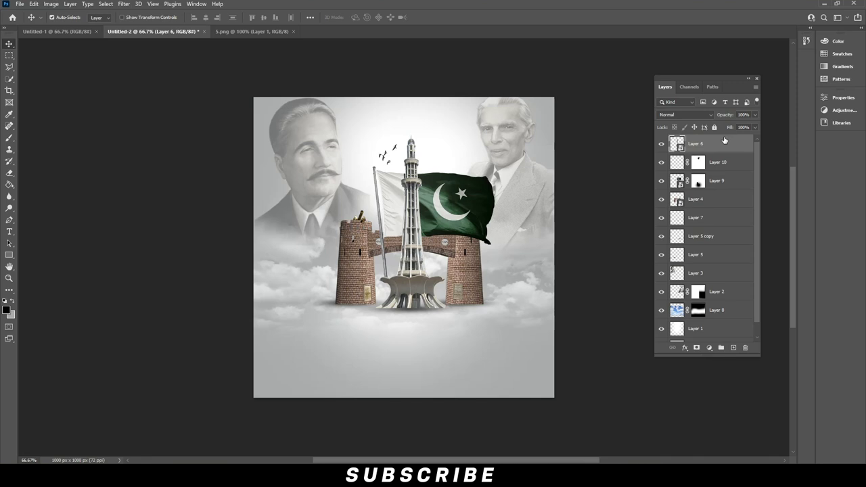
right_click(721, 144)
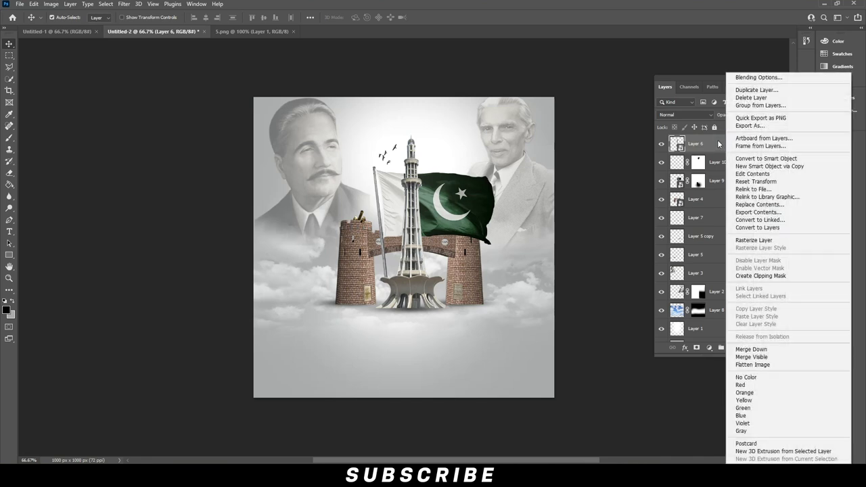
click(714, 142)
click(734, 347)
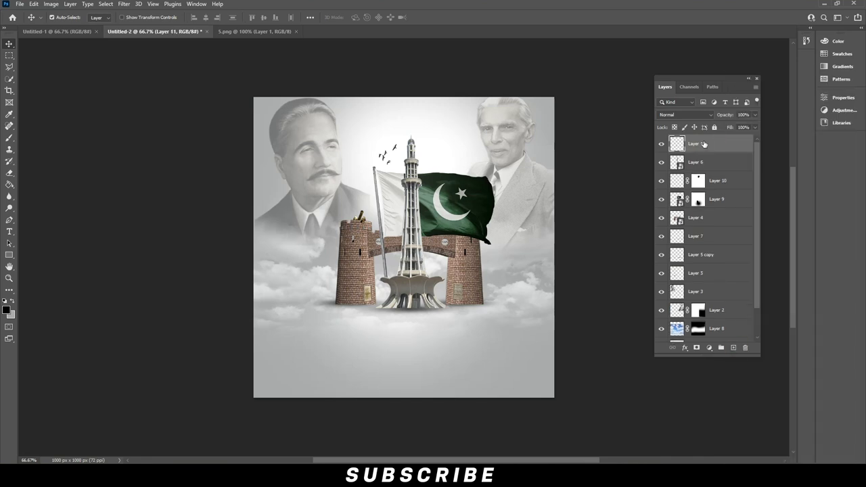
click(6, 311)
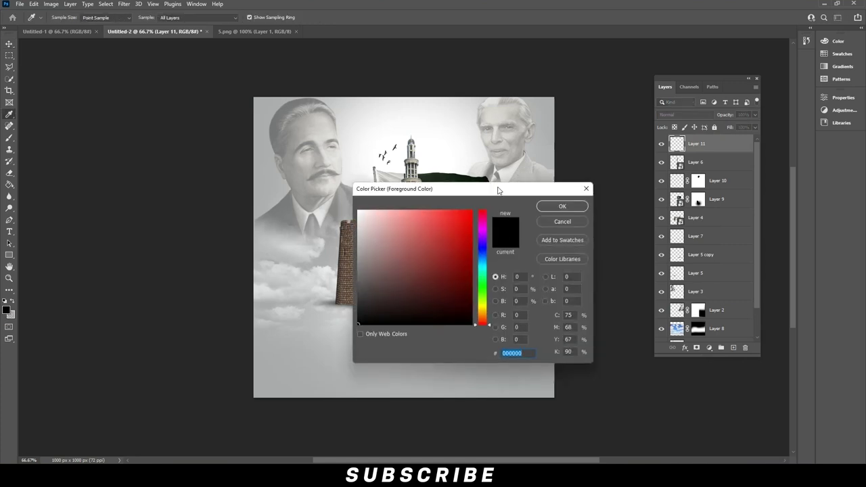
- Set the foreground colour to a bright green
drag(498, 191, 527, 302)
click(512, 399)
click(481, 347)
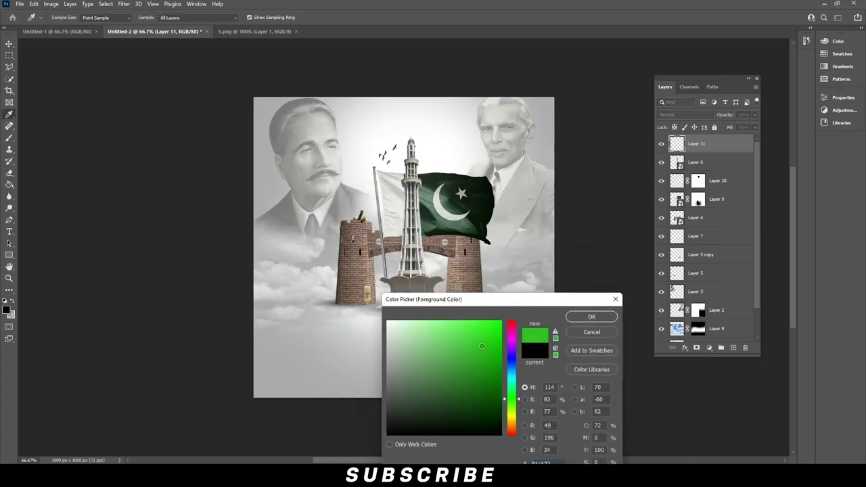
drag(514, 399, 514, 401)
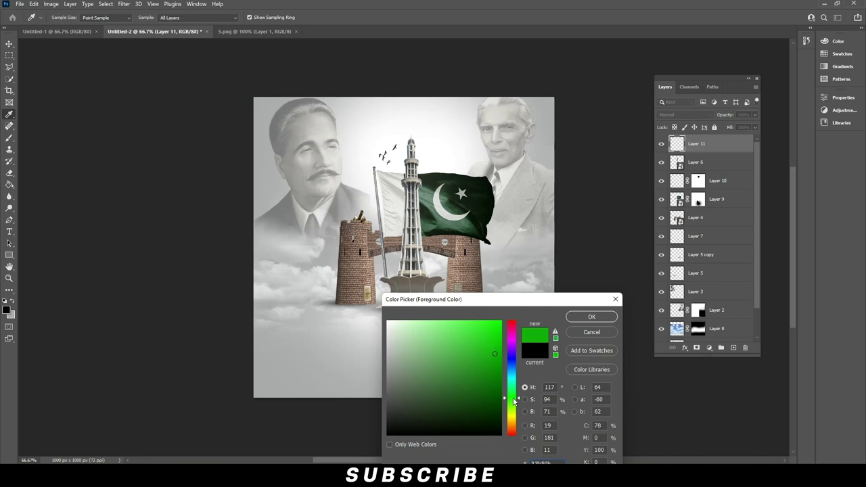
click(591, 317)
- Paint green over the whole minar, base to top, with a soft 143 px brush
click(9, 137)
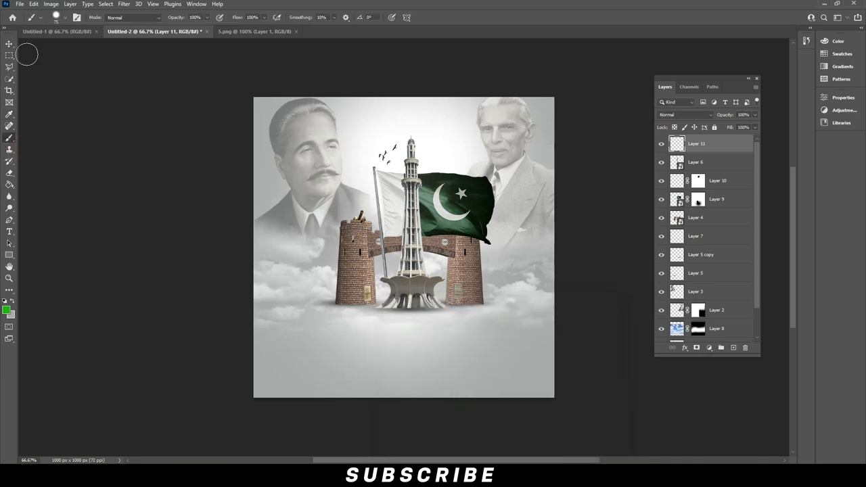
click(61, 16)
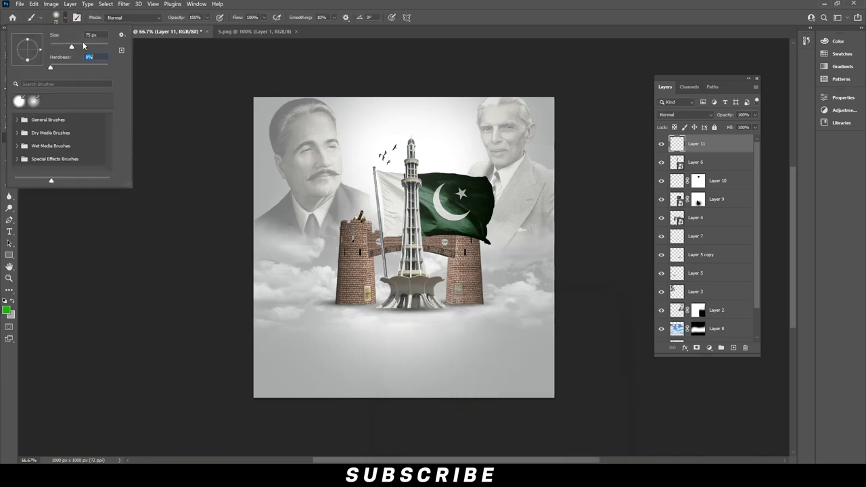
drag(79, 45, 84, 45)
key(Return)
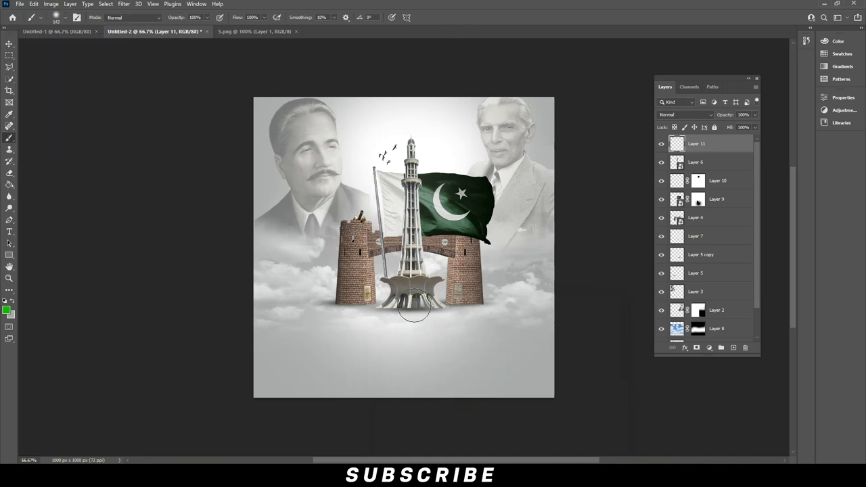
drag(410, 287, 408, 227)
drag(410, 143, 405, 230)
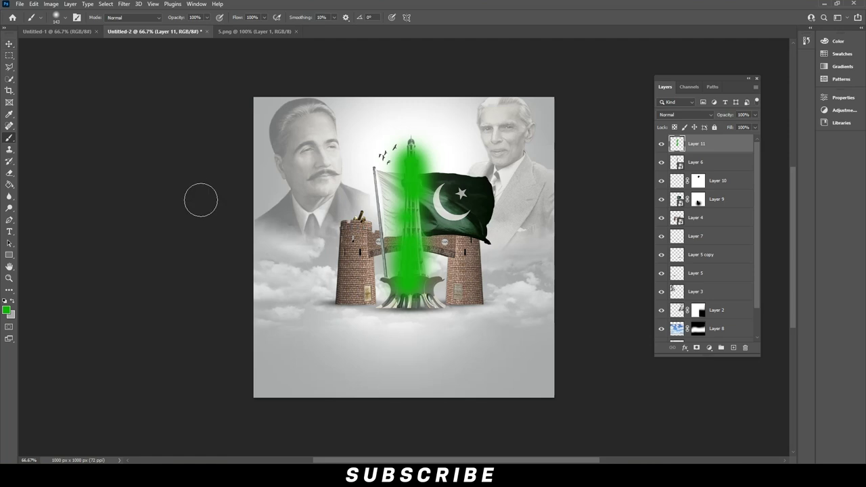
drag(450, 279, 430, 288)
drag(410, 139, 412, 158)
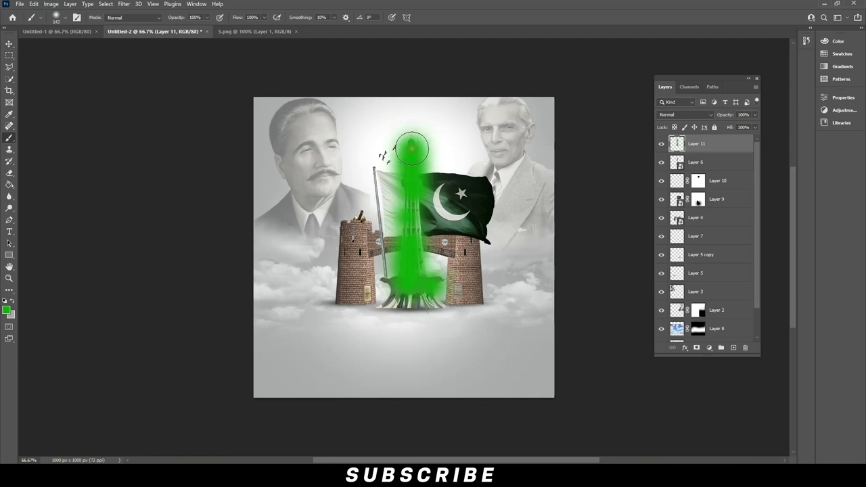
click(9, 43)
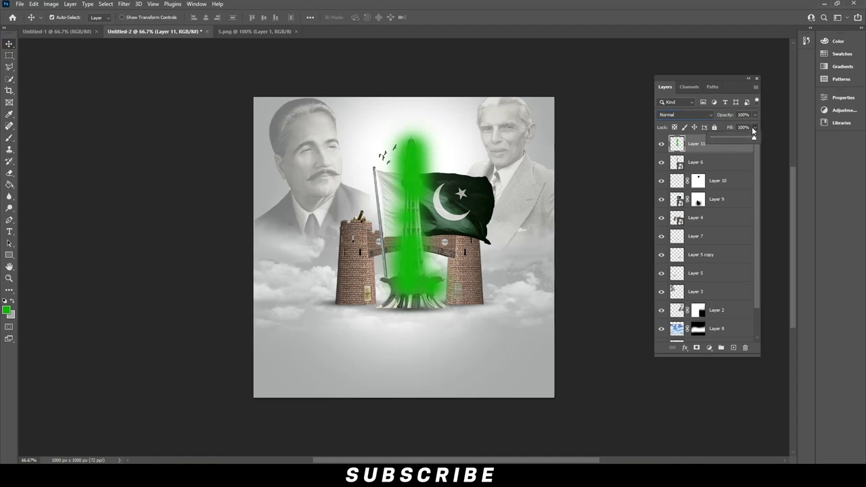
- Set green glow Layer 11 to Soft Light with lowered fill, then duplicate it
click(697, 115)
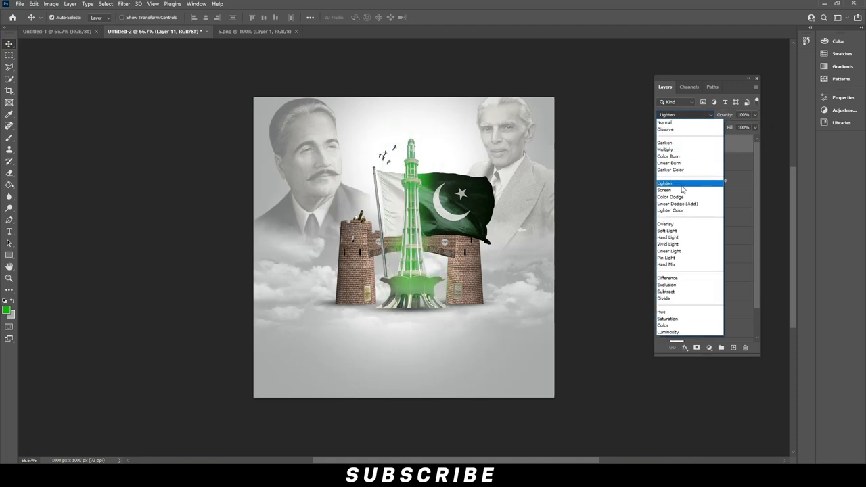
click(681, 230)
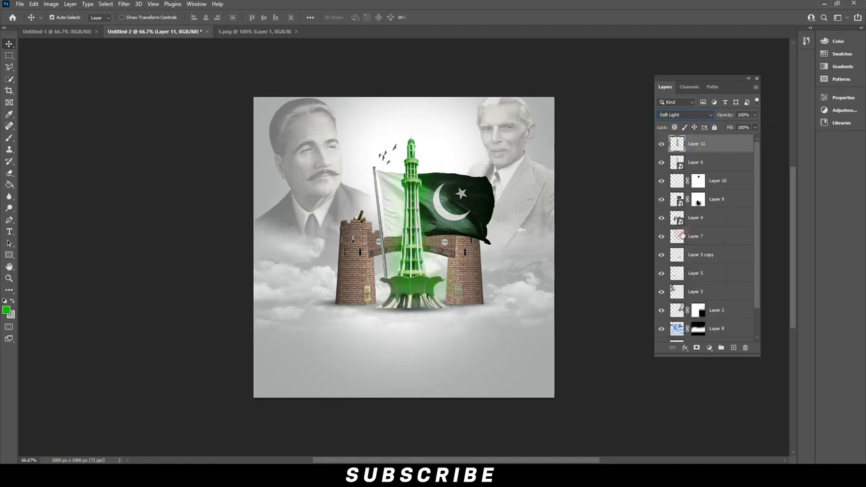
click(754, 127)
drag(756, 139, 730, 140)
click(732, 154)
double_click(747, 256)
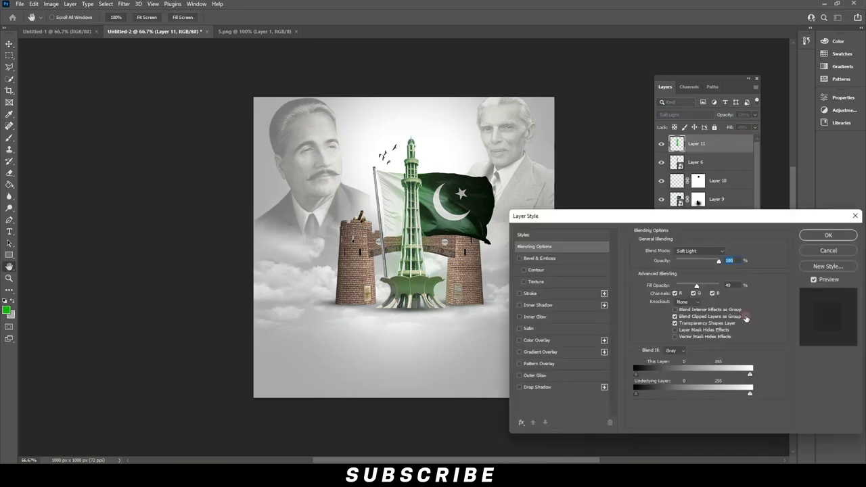
click(818, 256)
mouse_move(717, 144)
mouse_down()
mouse_move(739, 292)
mouse_move(734, 348)
mouse_up()
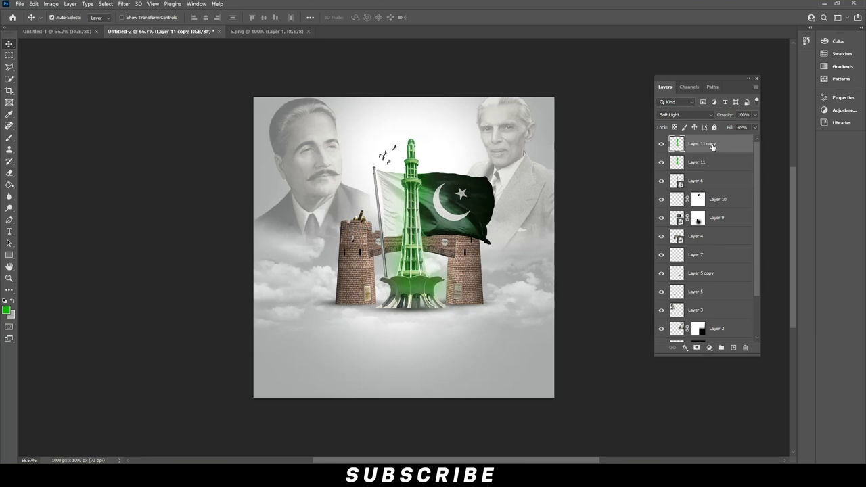
- Set the copy to Overlay with reduced fill and brush extra green around the minar base
click(698, 114)
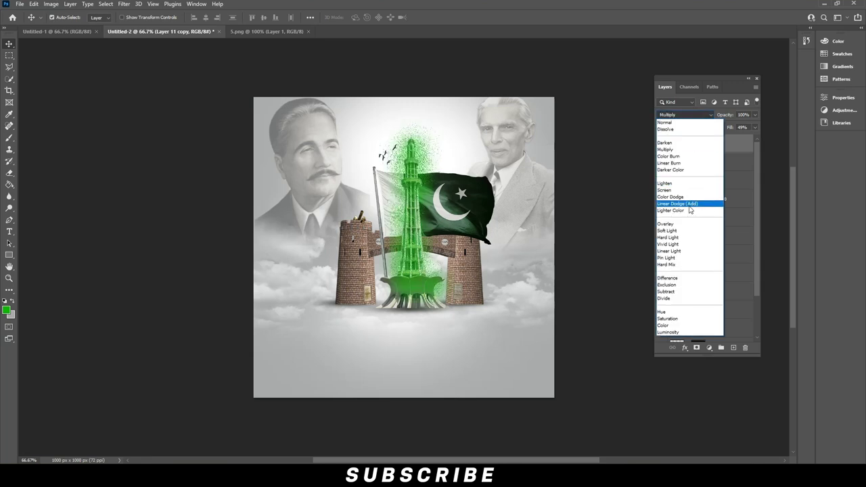
click(687, 226)
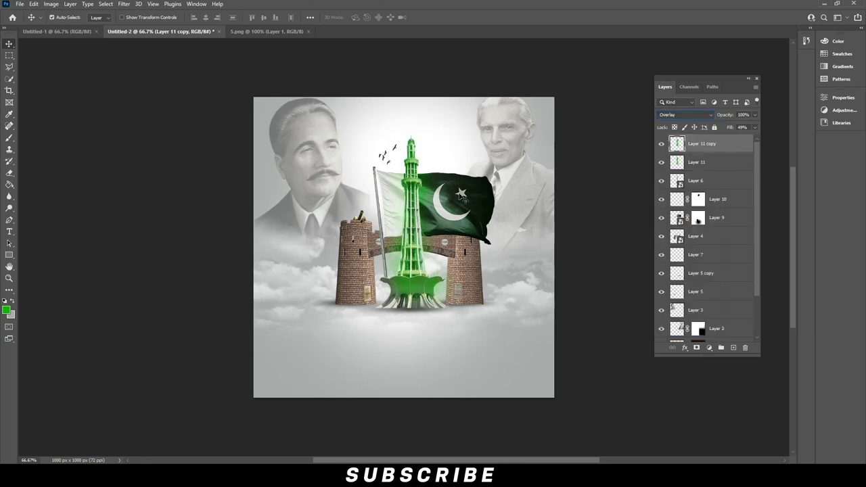
click(756, 127)
drag(729, 137, 727, 138)
click(724, 155)
click(10, 137)
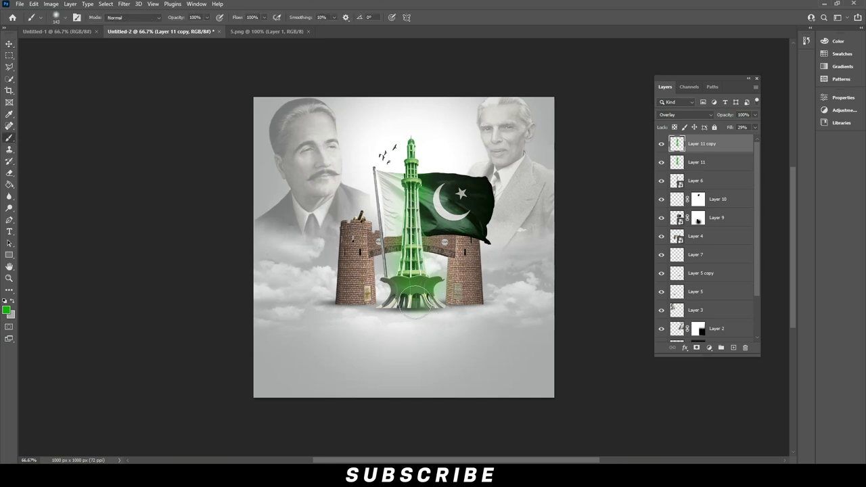
drag(382, 298, 429, 298)
- Fine-tune the glow layers' fill, setting Layer 11 copy to 25%, then select Layer 9
click(710, 163)
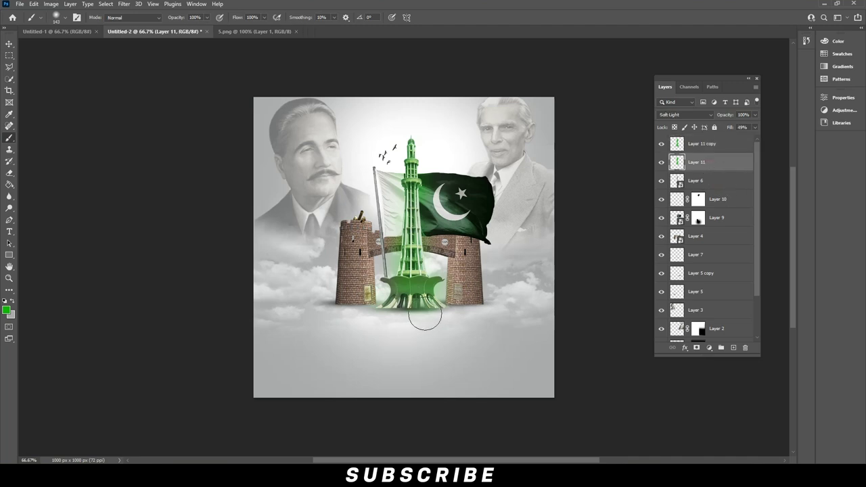
click(705, 150)
click(753, 128)
drag(713, 139, 719, 139)
click(717, 164)
click(733, 144)
click(755, 130)
click(715, 128)
text(5)
key(Return)
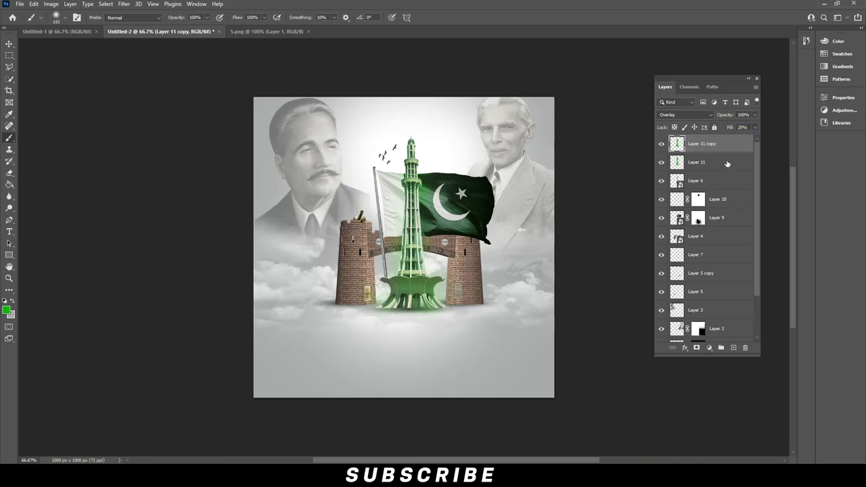
click(727, 163)
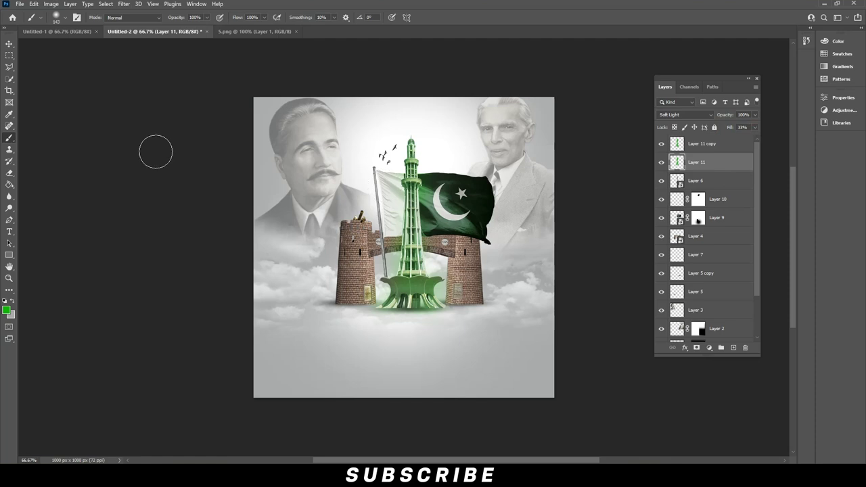
click(9, 43)
click(461, 216)
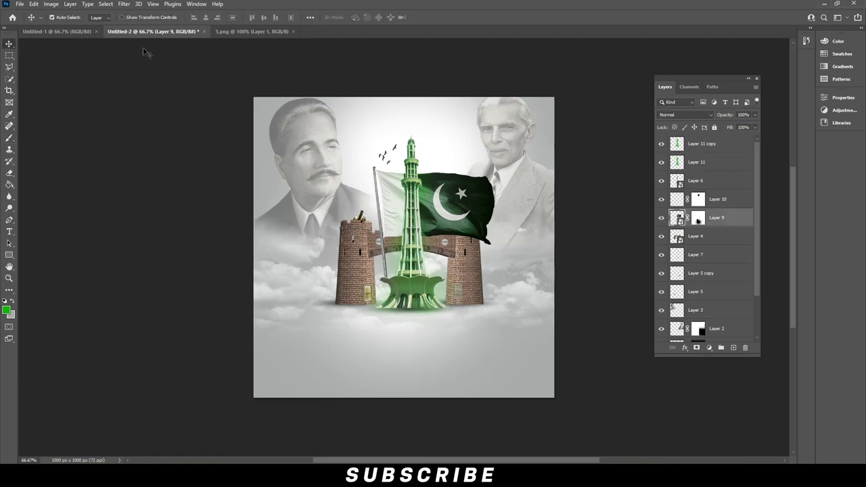
- Apply Color Balance to flag Layer 9 with midtones pushed +50 toward green
click(51, 4)
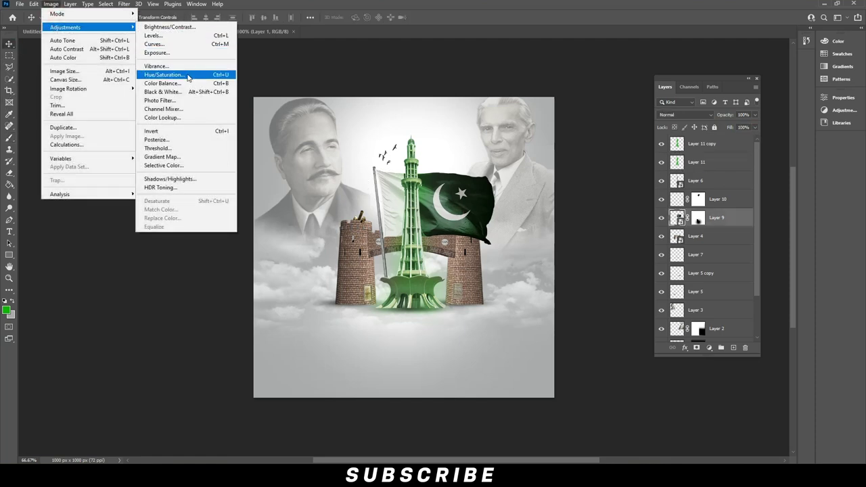
click(189, 83)
drag(420, 106, 650, 179)
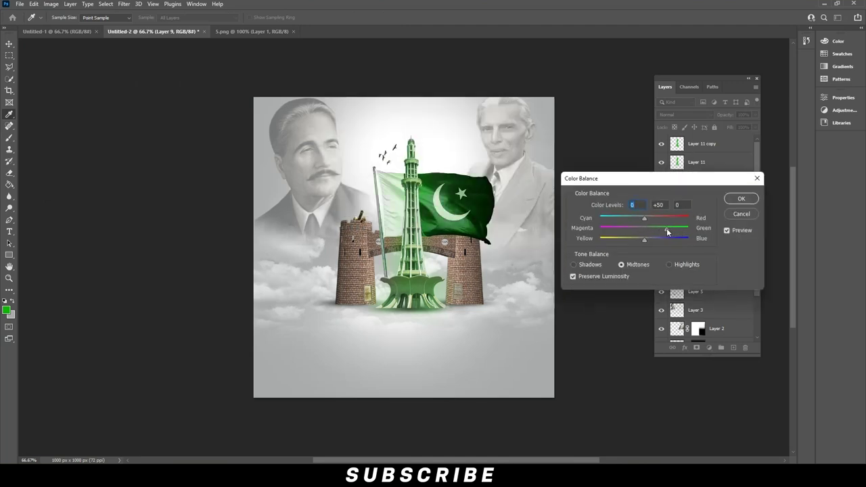
click(741, 198)
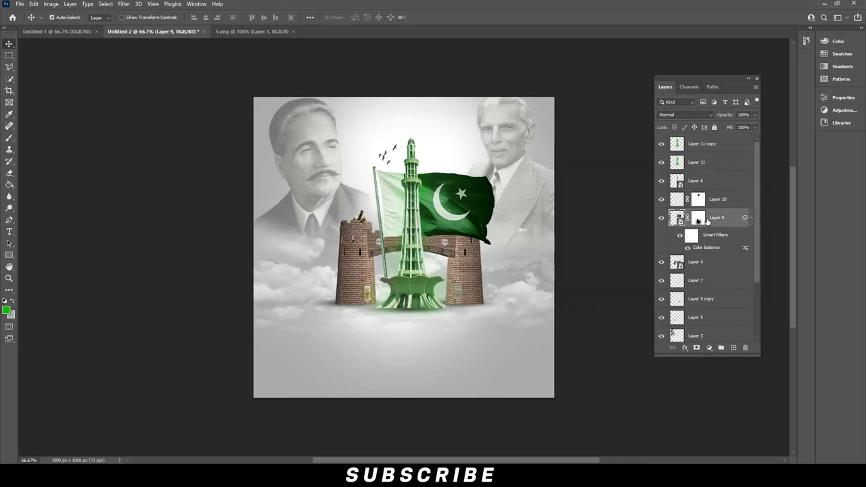
- Tweak the fill of Layer 11 and Layer 11 copy, then pick portrait Layer 3
click(715, 163)
click(754, 128)
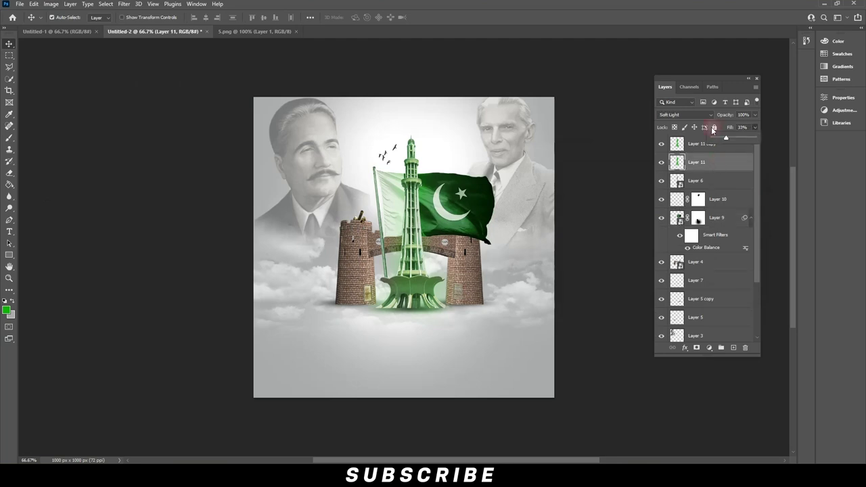
click(724, 144)
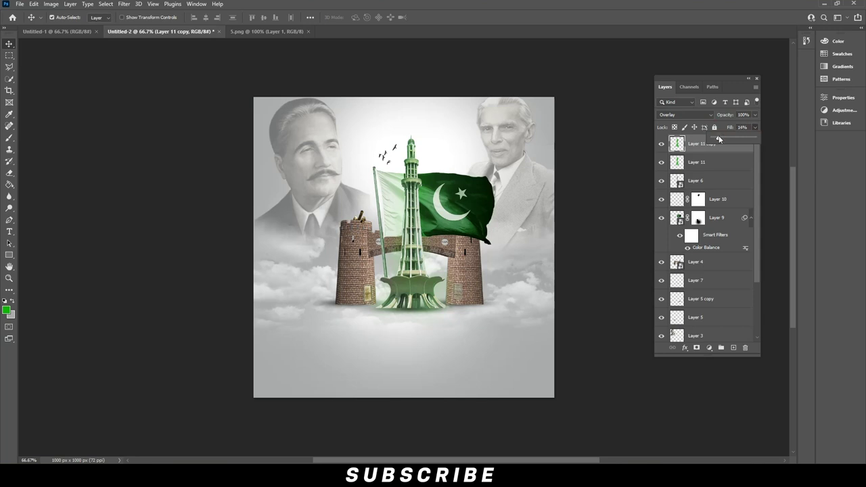
drag(722, 138, 723, 136)
key(ctrl)
ctrl+click(318, 154)
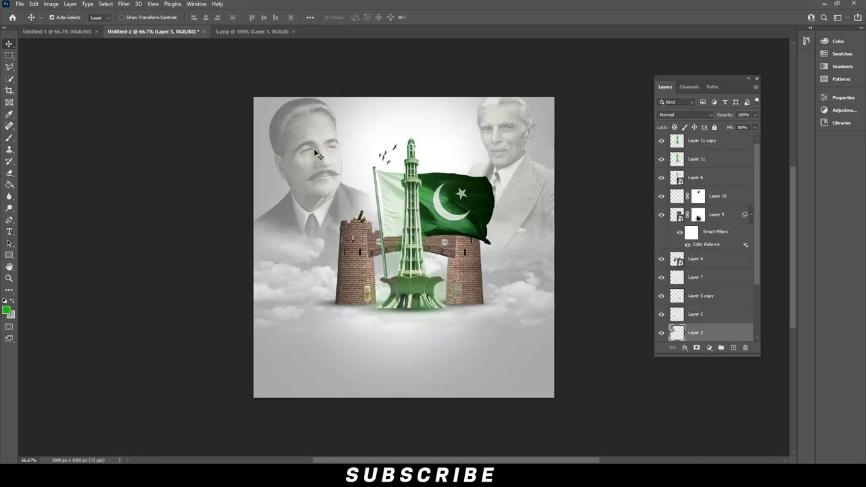
- Set left portrait Layer 3 to 35% fill and right portrait Layer 2 to 40% fill
click(754, 127)
drag(732, 138, 726, 139)
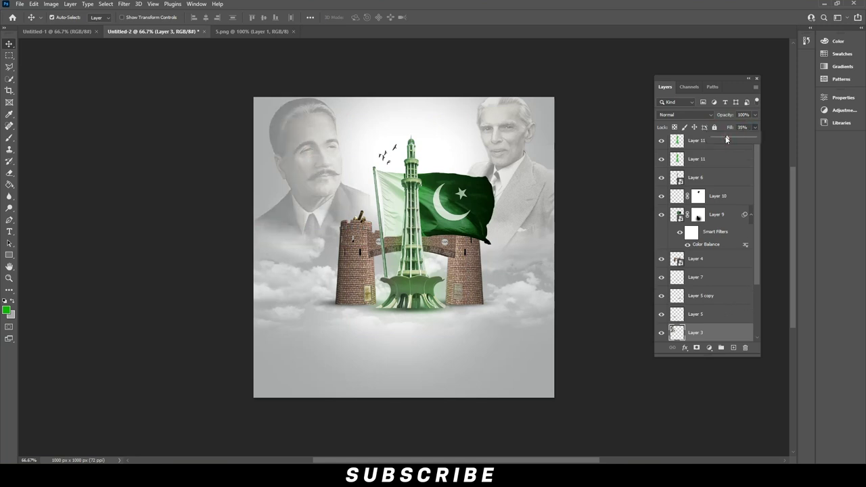
click(749, 127)
key(alt+bracketleft)
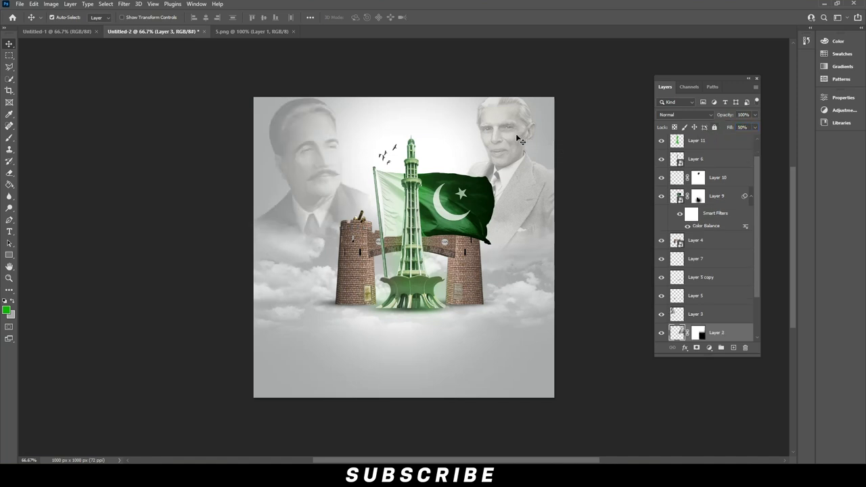
click(748, 127)
text(40)
key(Return)
- Free Transform portrait Layer 2 to about 115% and move it down and right
click(560, 218)
click(503, 141)
click(34, 4)
click(58, 199)
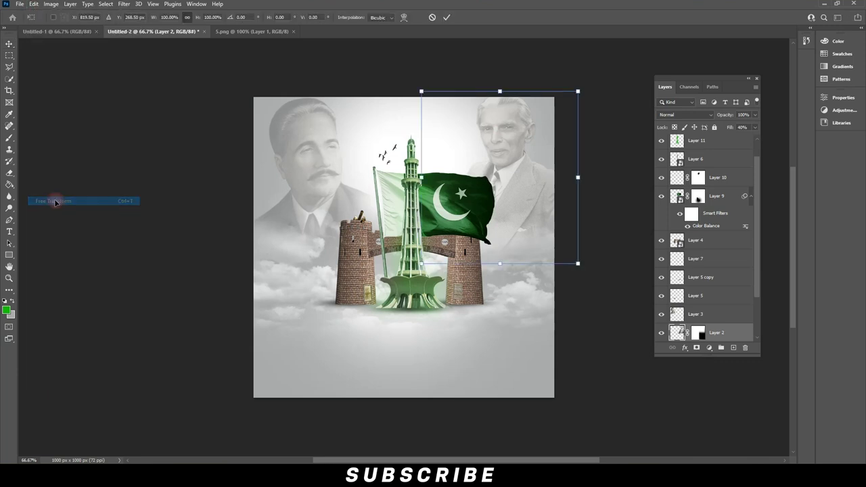
drag(424, 262, 401, 289)
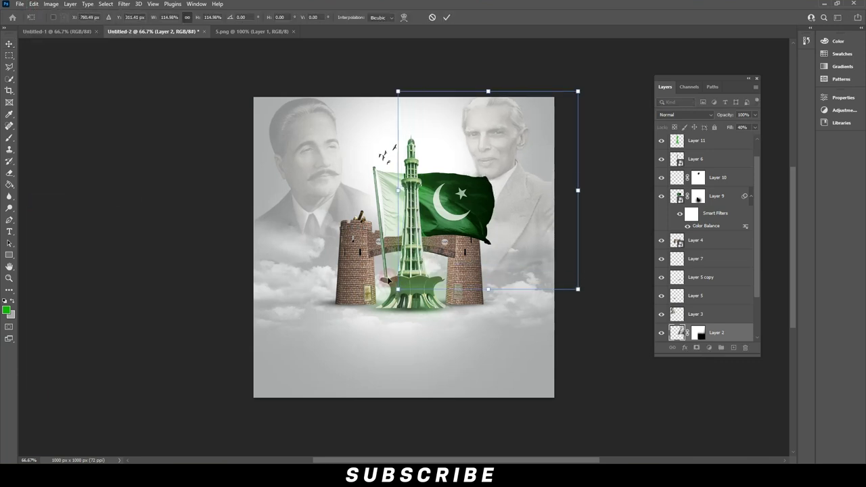
drag(508, 168, 520, 173)
key(Return)
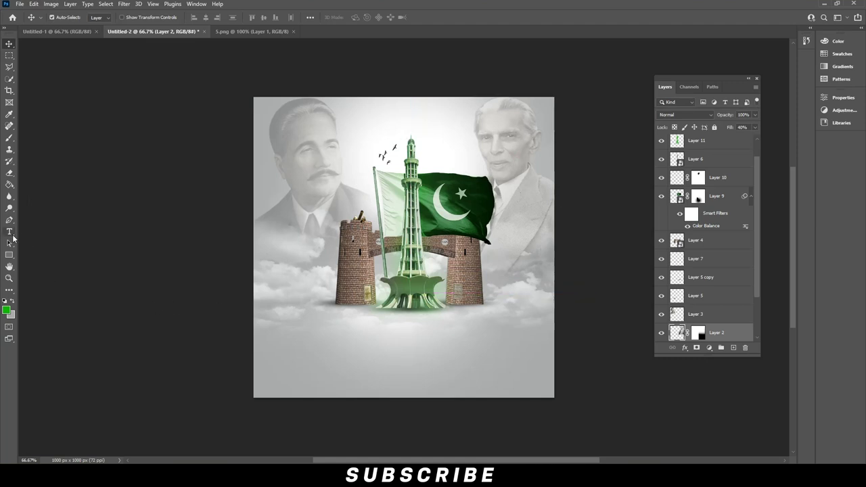
- Add '14th' text below the clouds with only 'th' set as superscript
key(t)
click(324, 345)
text(14th)
key(ctrl+a)
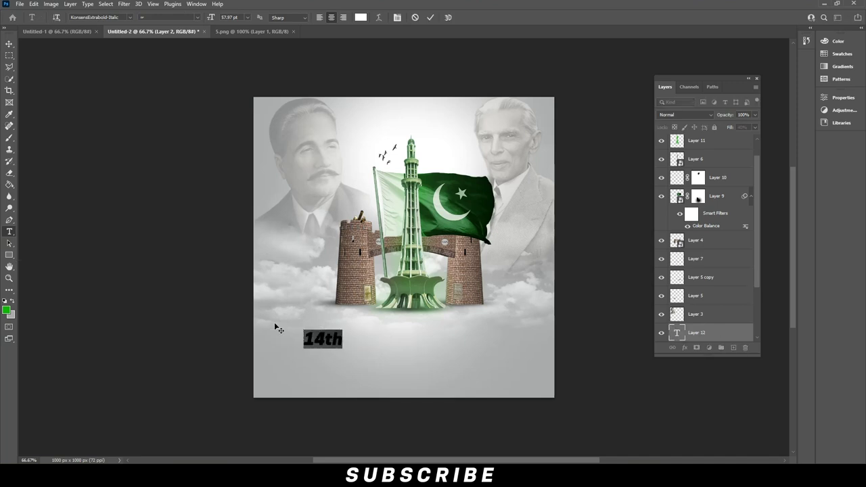
click(398, 18)
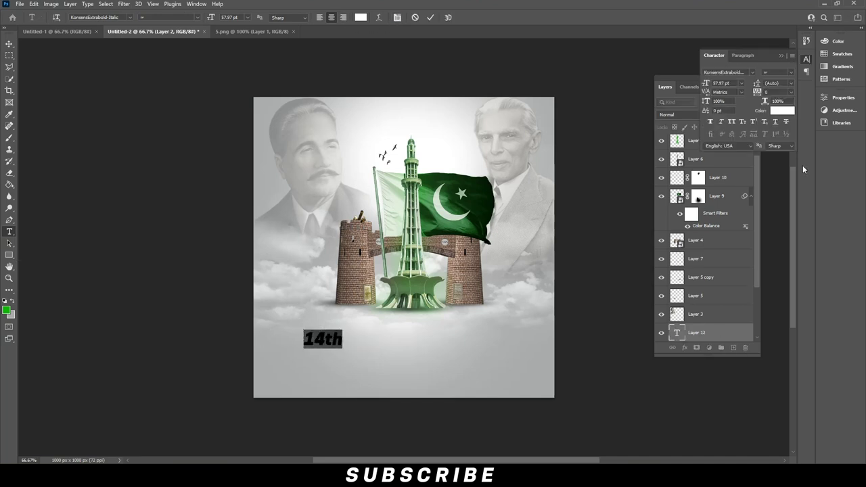
click(752, 121)
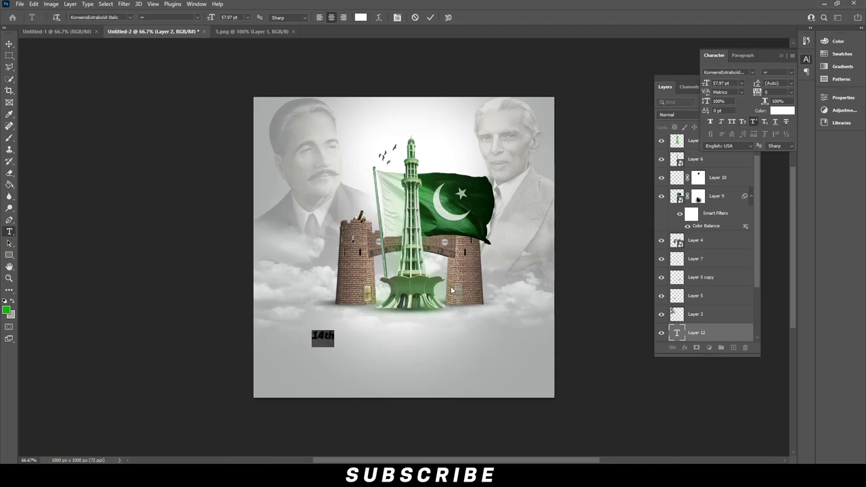
key(ctrl+shift+plus)
drag(324, 338, 374, 336)
click(752, 121)
- Colour the 14th text dark grey (2f2f2f)
click(361, 17)
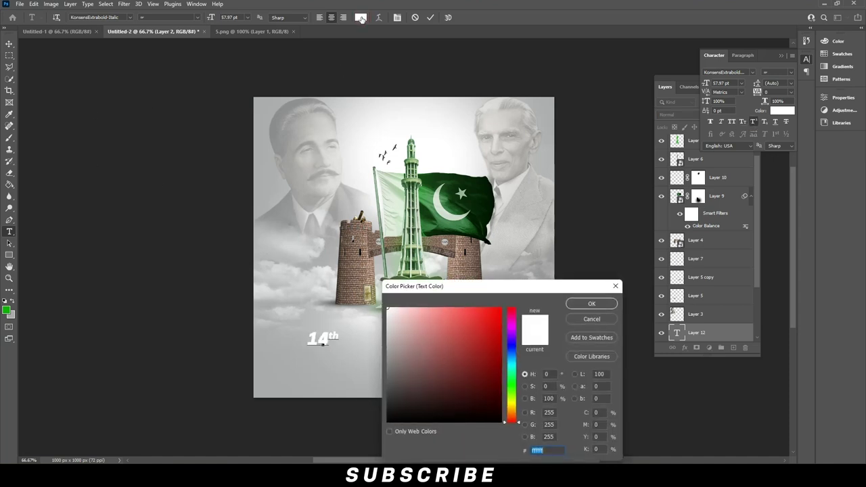
mouse_move(459, 354)
mouse_down()
mouse_move(412, 378)
mouse_move(387, 405)
mouse_move(413, 401)
mouse_up()
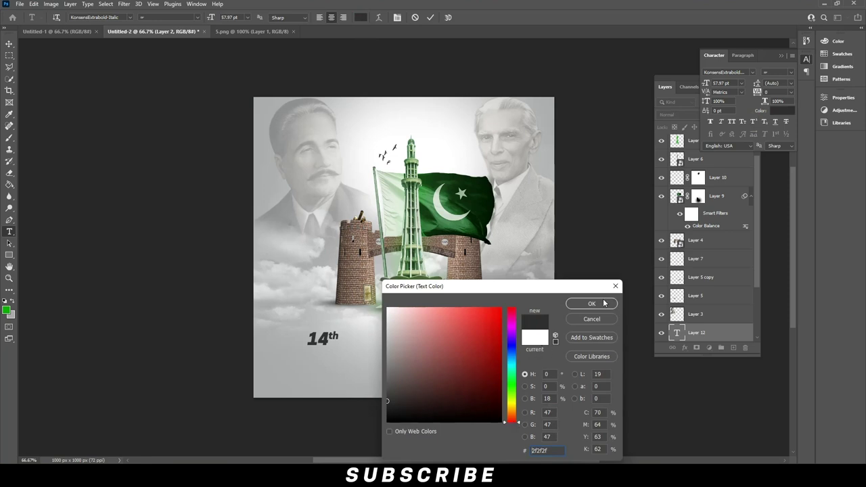
click(591, 303)
click(9, 43)
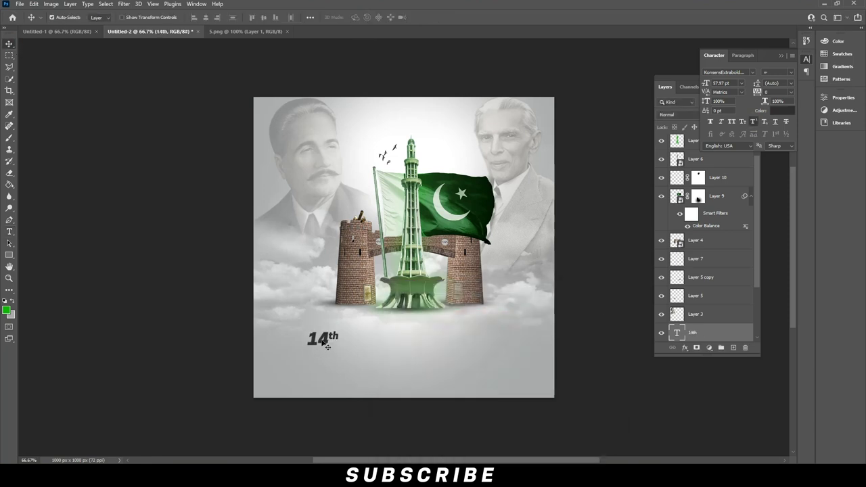
- Duplicate the text as 'August' and centre '14th August' under the monument
drag(327, 346, 382, 344)
double_click(379, 338)
text(August)
click(9, 43)
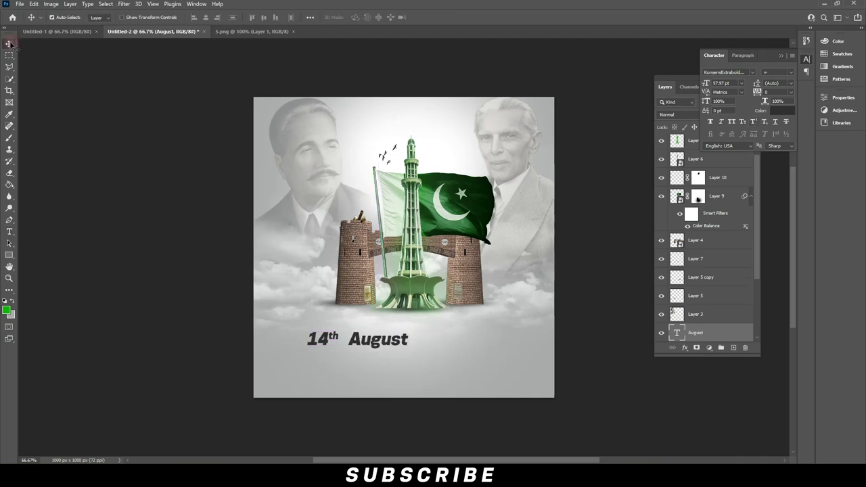
drag(326, 345, 389, 345)
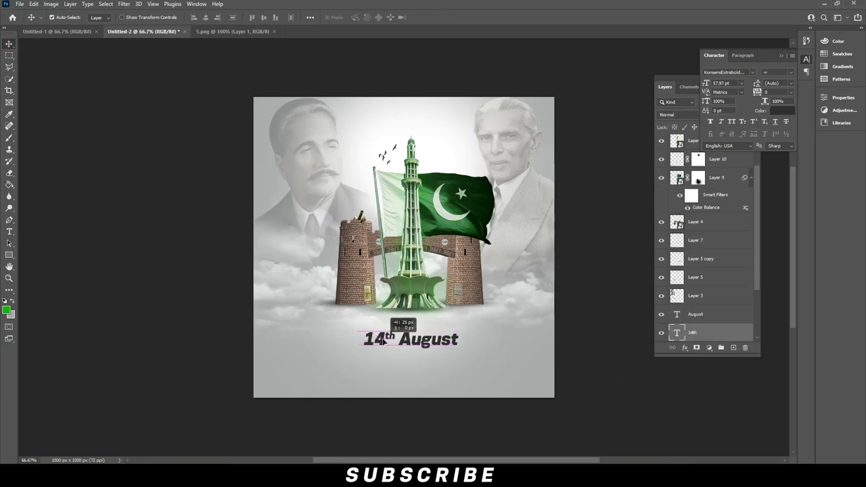
shift+click(409, 344)
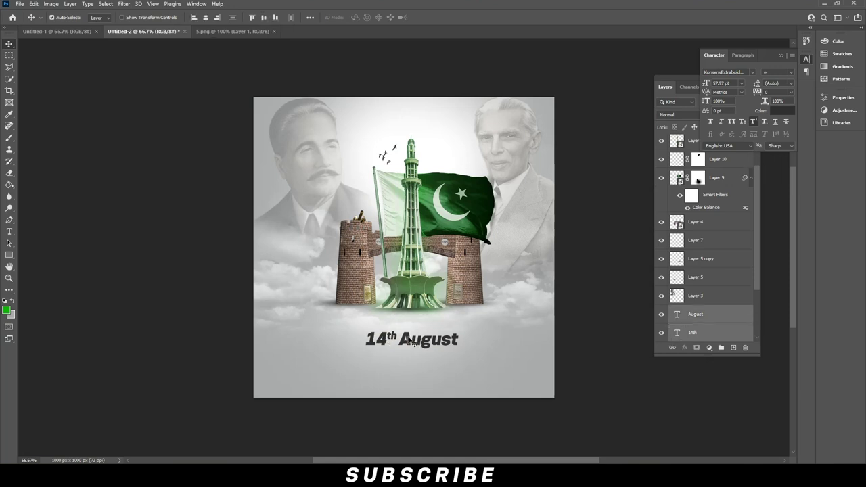
drag(409, 345, 323, 359)
click(619, 393)
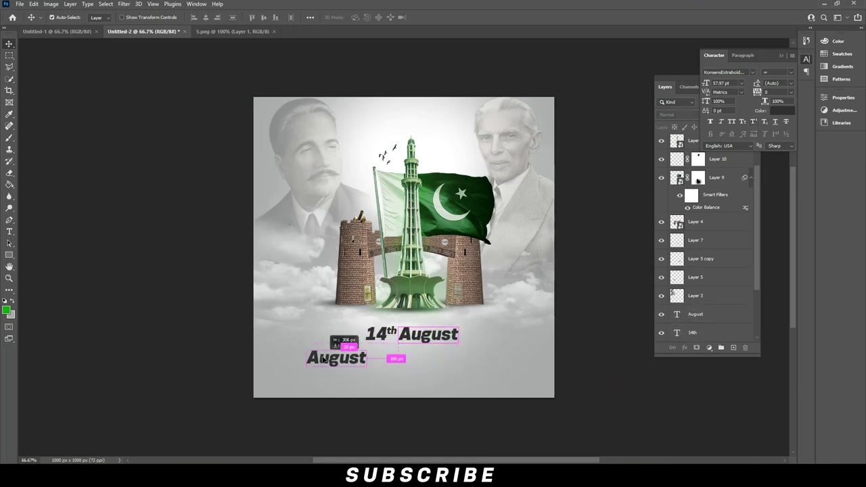
- Retype the August copy as 'PAKISTAN' at 72 pt, centred under 14th August
double_click(331, 357)
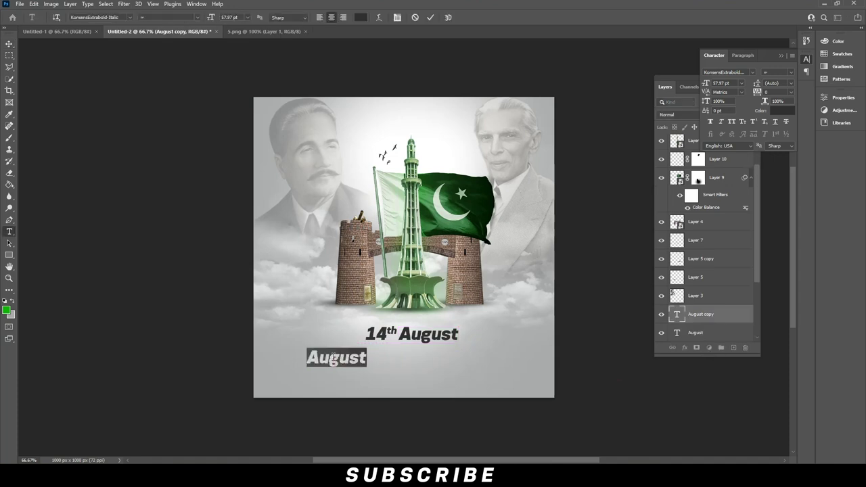
text(PAKISTAN)
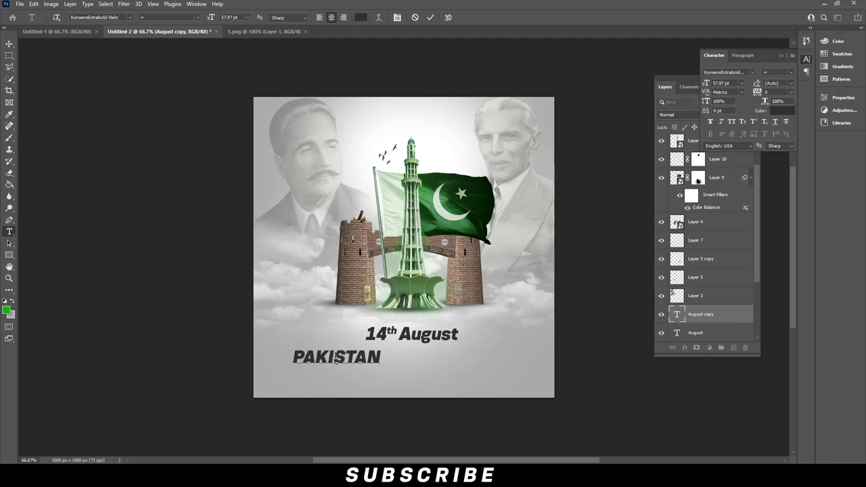
drag(293, 357, 381, 358)
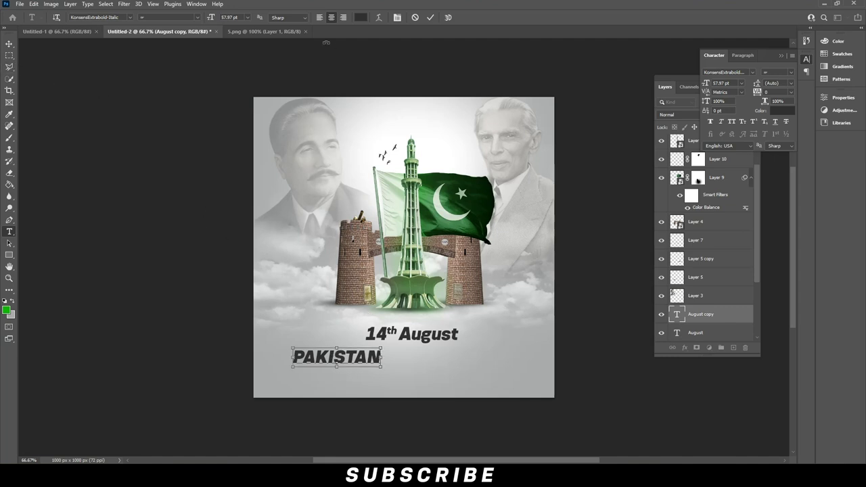
click(247, 17)
click(234, 131)
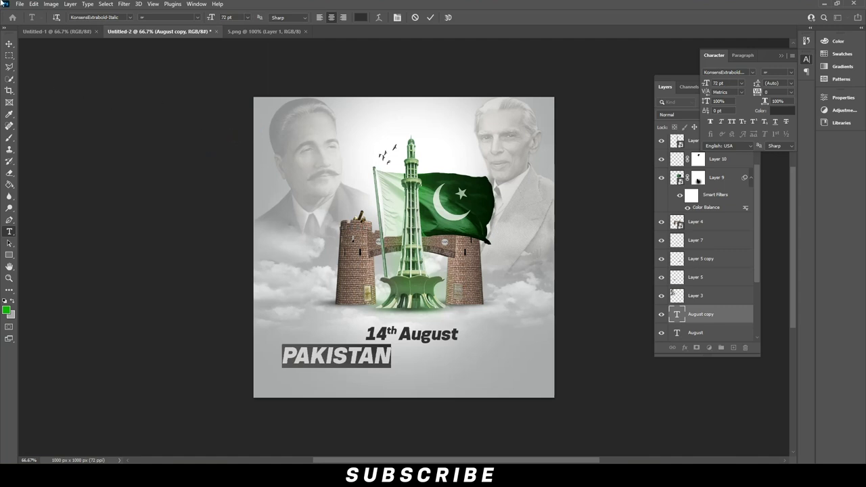
click(9, 43)
drag(385, 360, 448, 364)
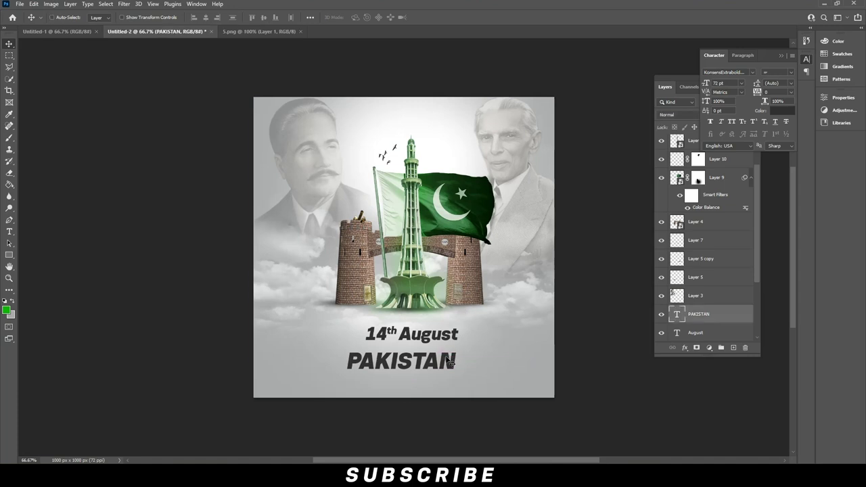
- Scale PAKISTAN to about 165% and 14th August to 77%, then duplicate PAKISTAN below
key(ctrl+t)
drag(453, 349, 463, 361)
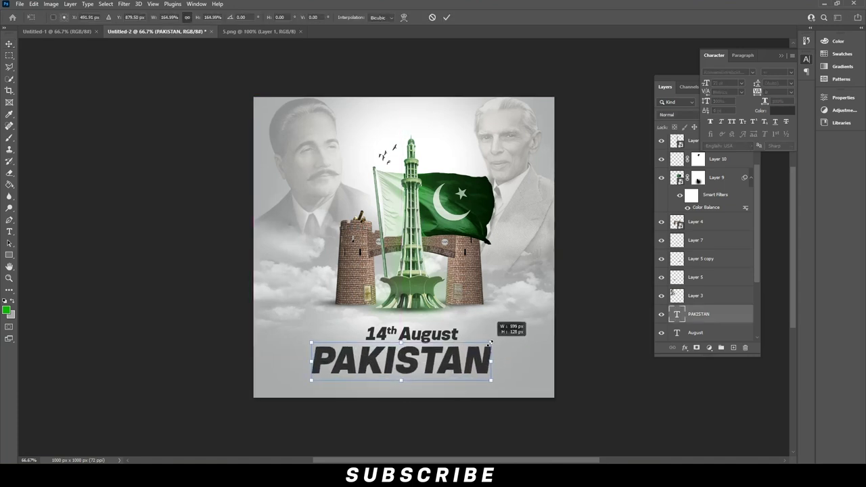
key(Return)
click(426, 342)
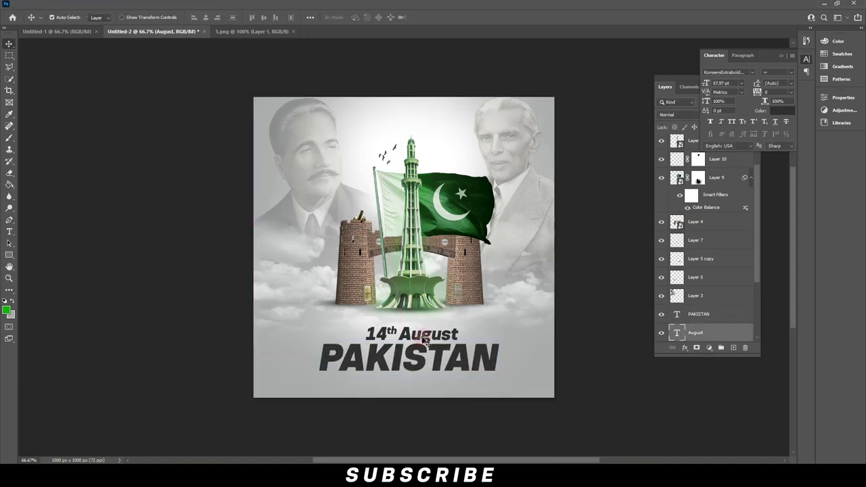
key(ctrl+t)
drag(459, 326, 434, 327)
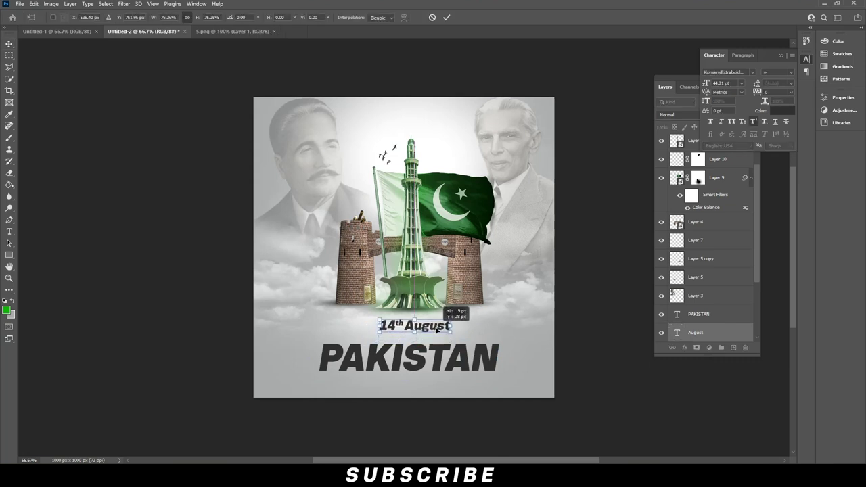
key(Return)
mouse_move(413, 362)
mouse_down()
mouse_move(418, 356)
mouse_move(420, 385)
mouse_up()
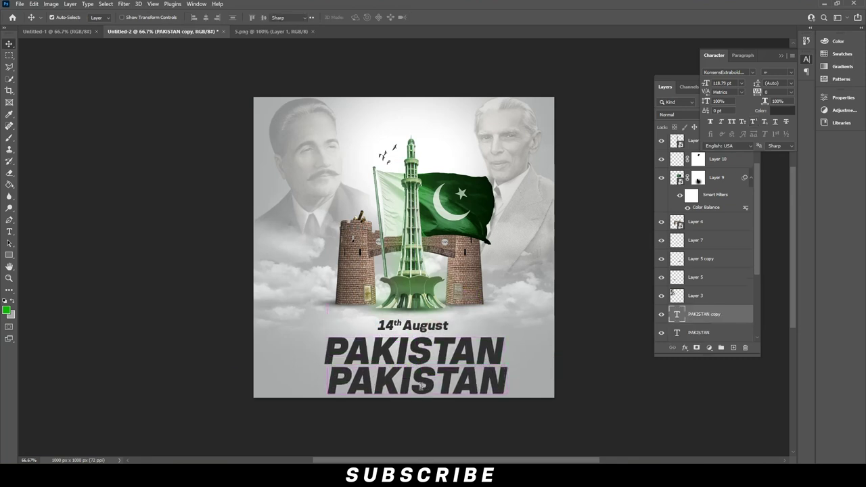
- Retype the duplicated PAKISTAN line as '75'
double_click(421, 379)
text(75)
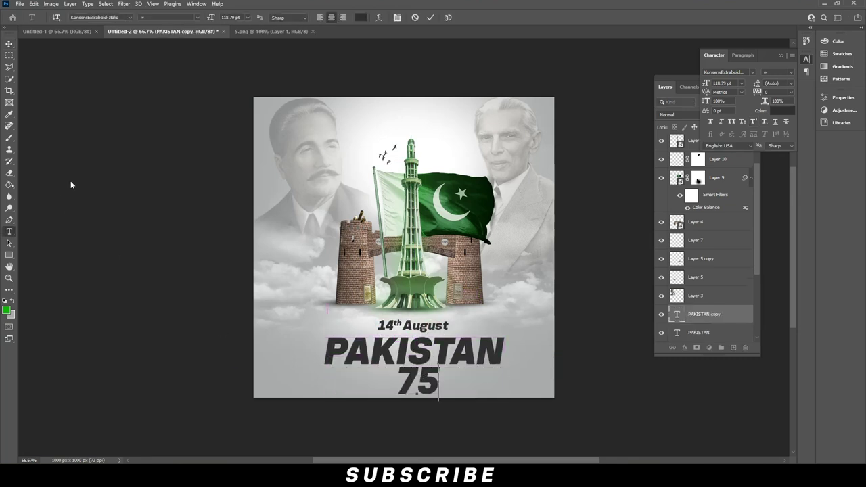
key(ctrl+Return)
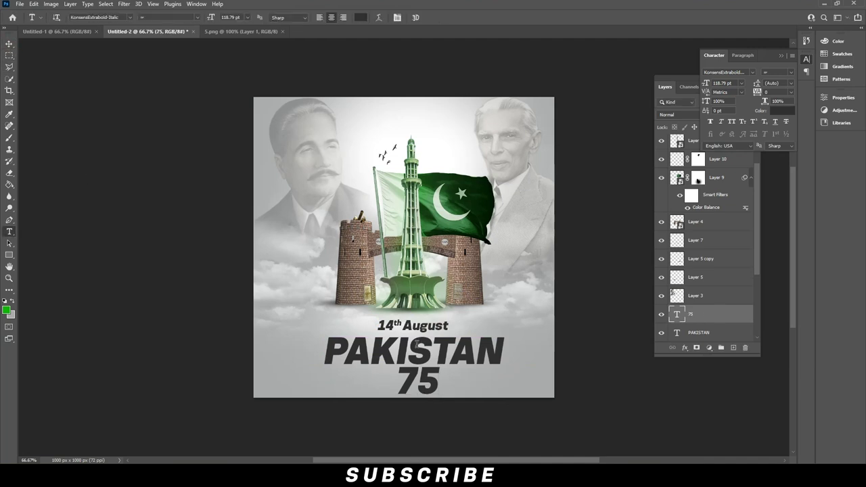
click(9, 44)
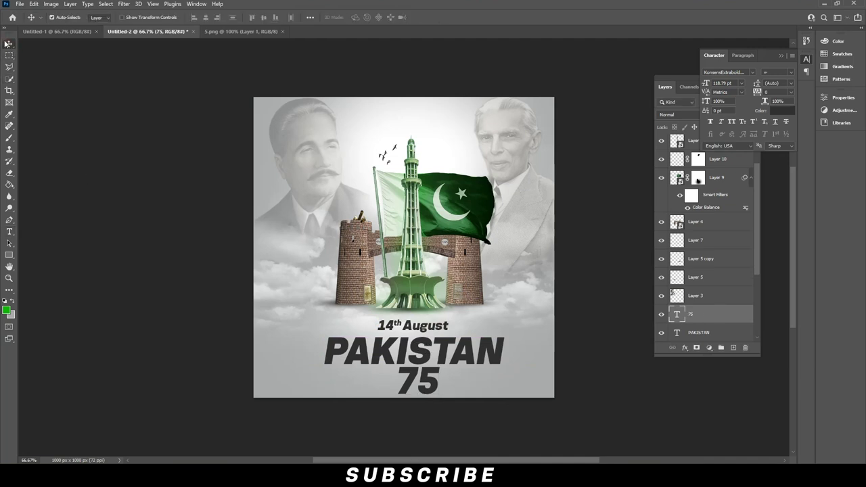
- Replace 'IS' in PAKISTAN with a space and move the 75 into the gap
key(t)
click(419, 345)
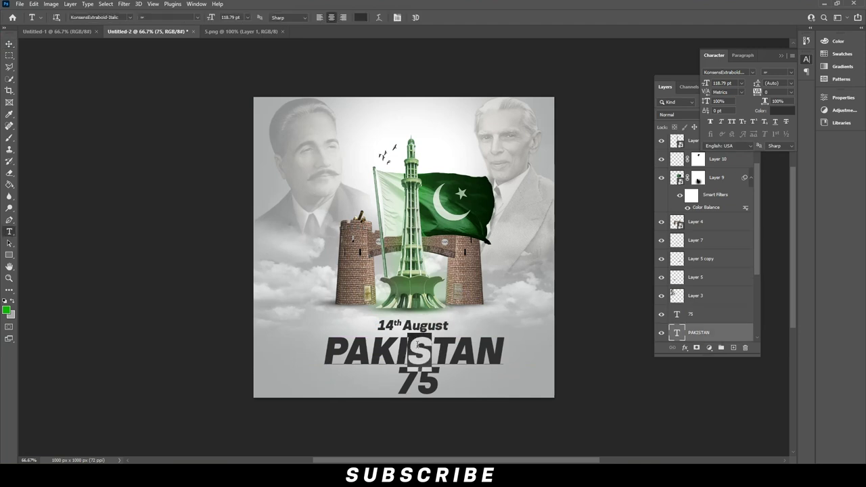
drag(403, 346, 398, 346)
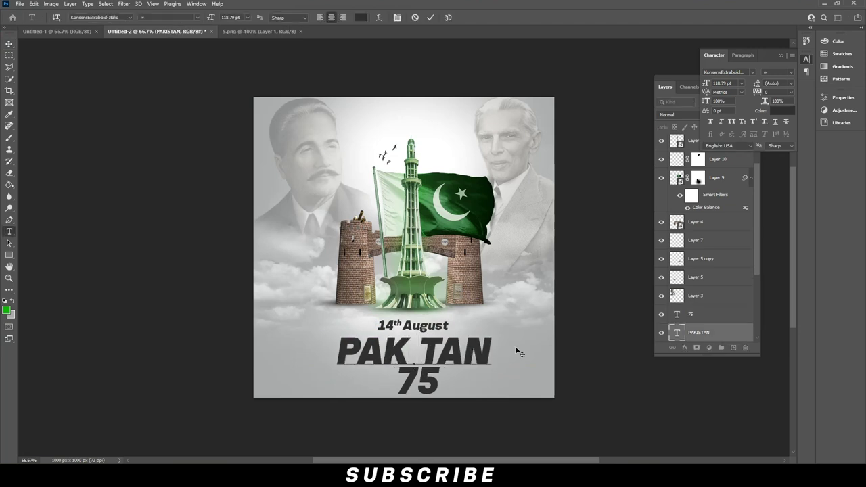
click(9, 43)
drag(436, 383, 429, 352)
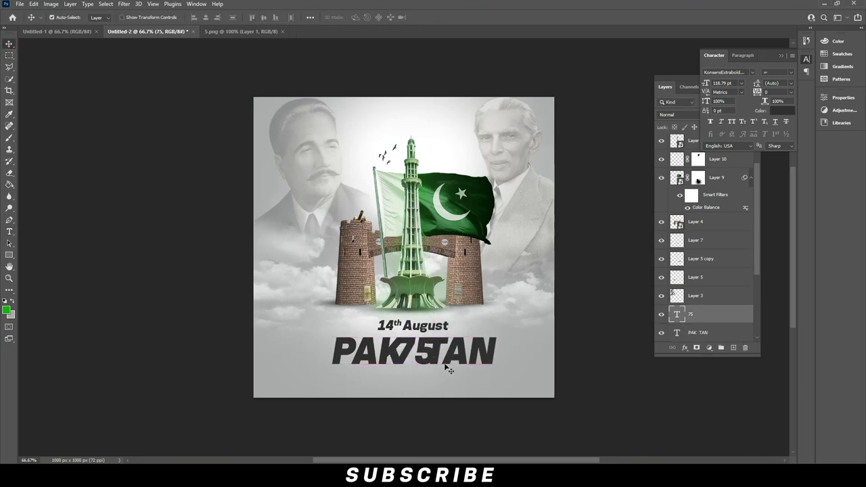
key(t)
click(455, 358)
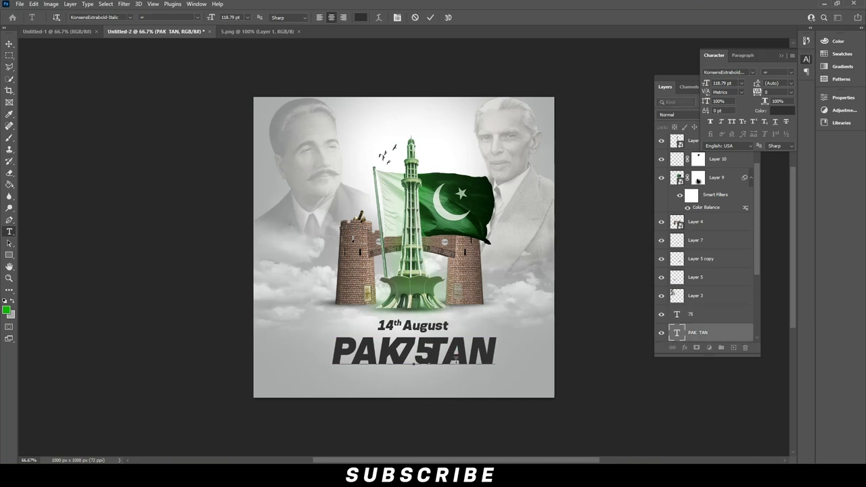
click(9, 44)
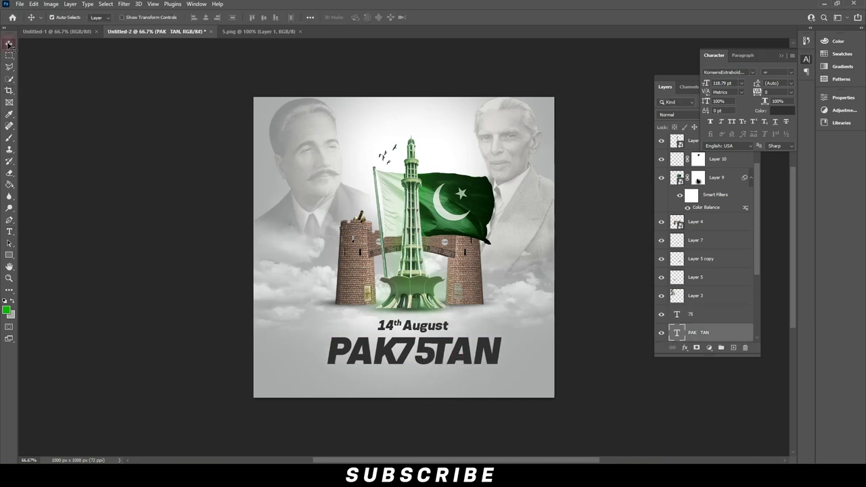
double_click(416, 354)
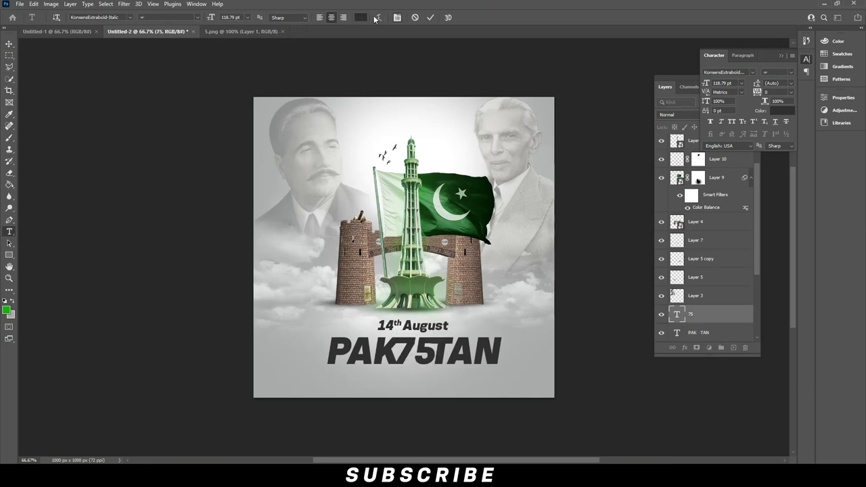
- Colour the 75 text deep green (#348900)
click(361, 17)
click(516, 374)
drag(467, 282, 635, 279)
text(00ff02)
drag(688, 377, 688, 380)
click(660, 326)
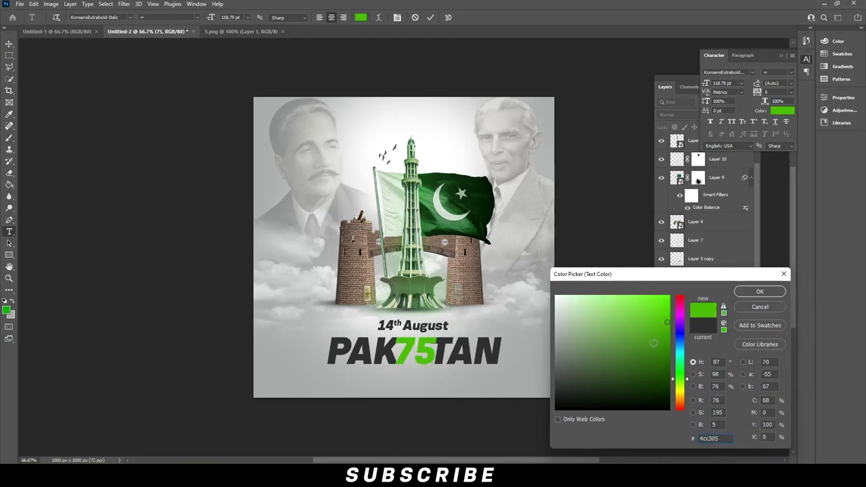
click(667, 337)
mouse_move(667, 337)
mouse_down()
mouse_move(660, 322)
mouse_move(667, 333)
mouse_up()
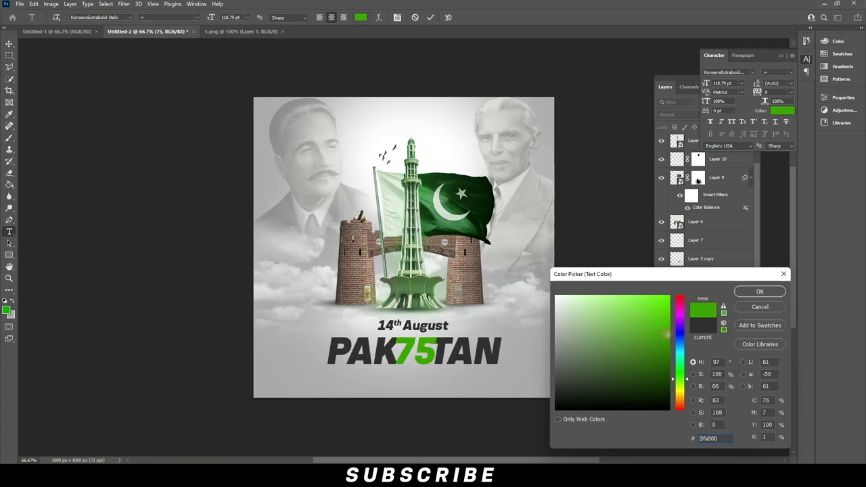
click(665, 359)
drag(667, 356, 668, 347)
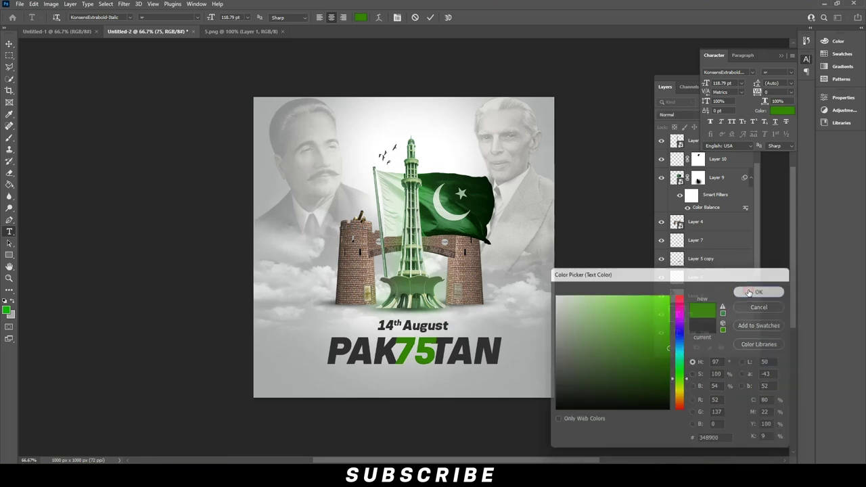
click(759, 291)
click(9, 44)
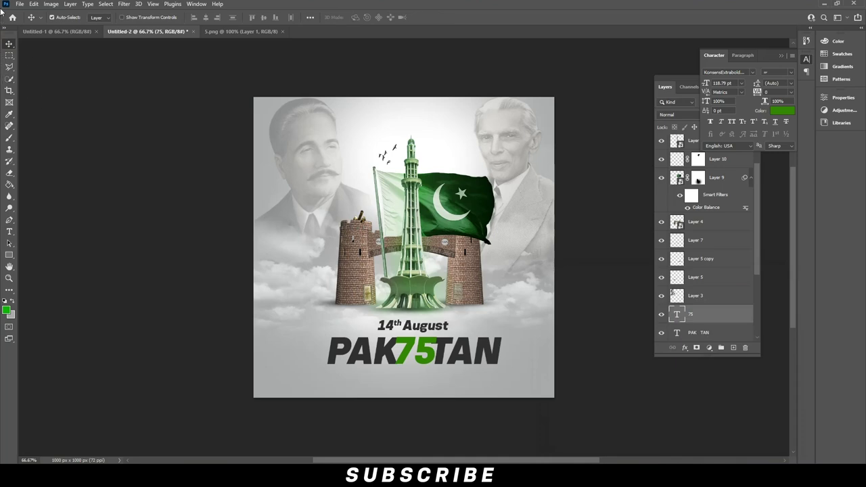
- Zoom in, widen the PAK TAN gap so the 75 fits, then fit the poster on screen
click(52, 17)
key(z)
click(421, 354)
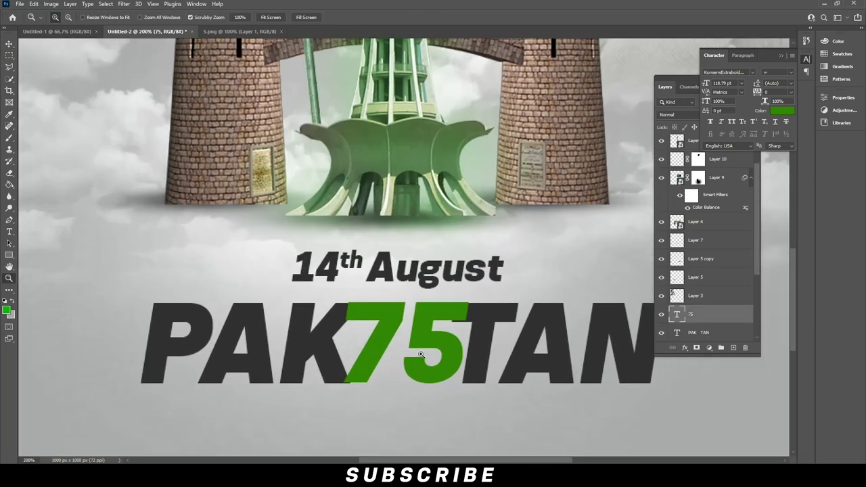
click(8, 44)
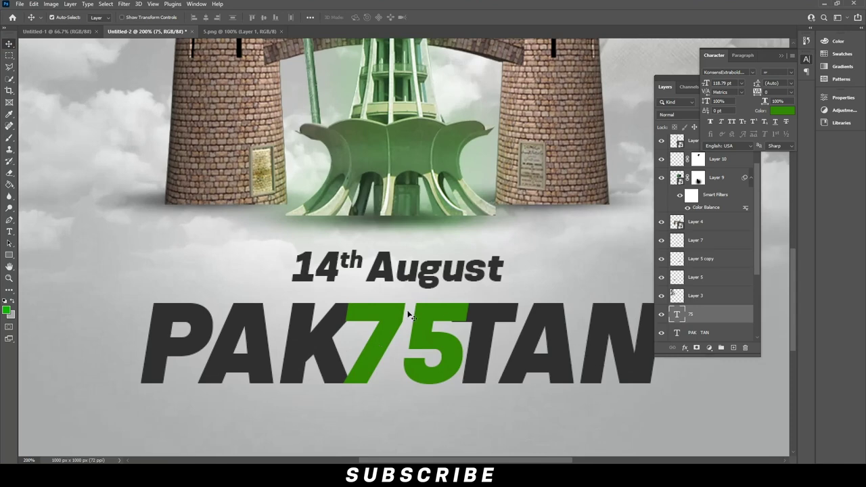
key(t)
click(513, 340)
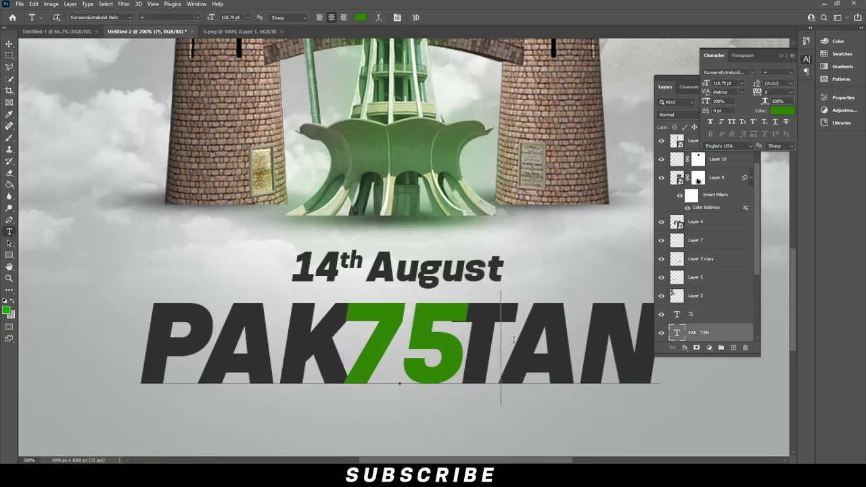
key(Left)
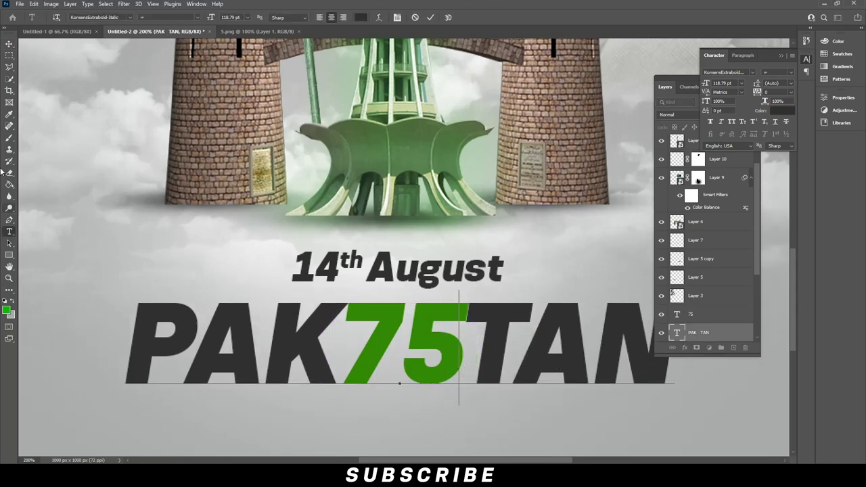
click(9, 45)
key(Right)
key(Right)
key(Right)
key(Right)
key(ctrl+0)
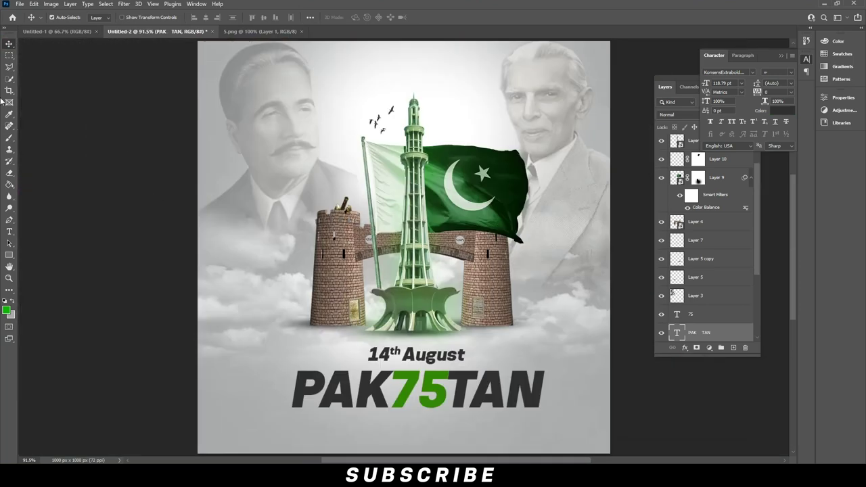
- Move both PAK75TAN title layers up slightly
key(alt+bracketright)
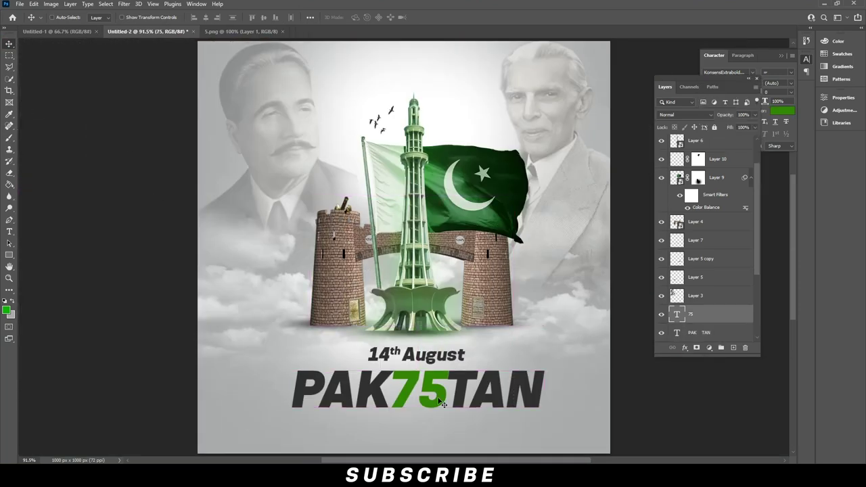
shift+click(473, 382)
mouse_move(474, 382)
mouse_down()
mouse_move(467, 378)
mouse_move(435, 419)
mouse_up()
click(609, 399)
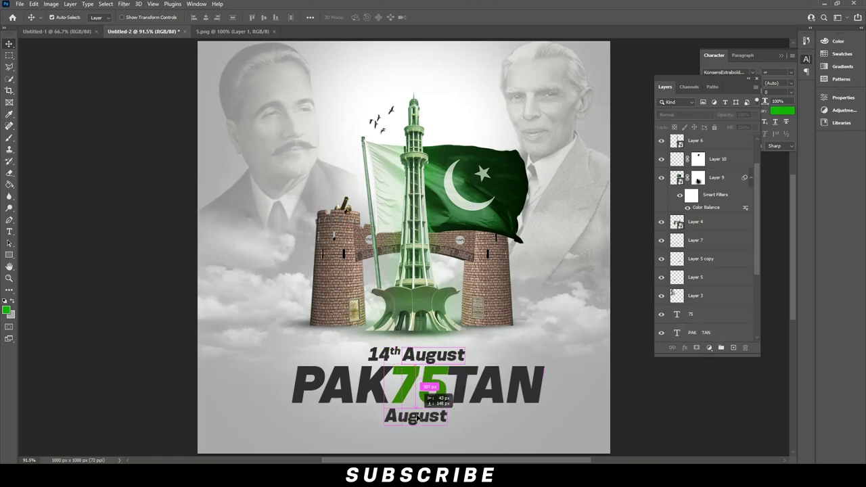
- Retype the duplicated August text below the title as YEAR and copy it onto a new line
double_click(416, 415)
text(YEAR)
click(9, 44)
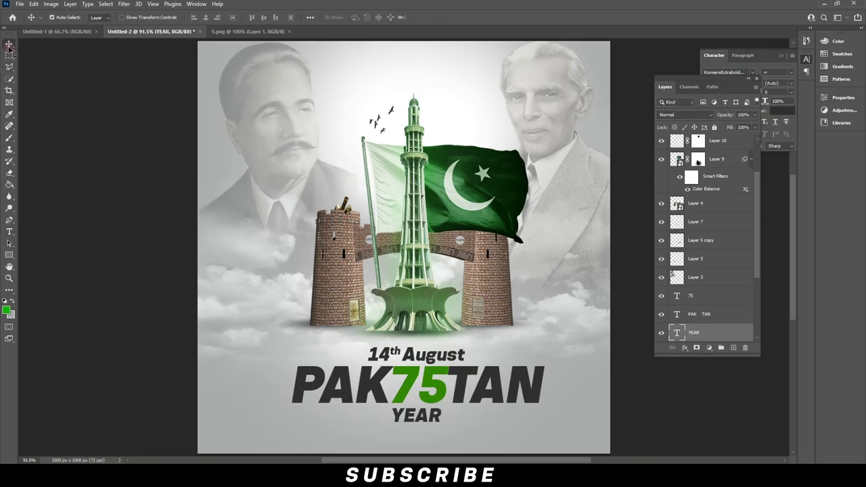
drag(415, 418, 419, 436)
- Change the copied line to 'JASHN-E-AZADI' in All Caps with hyphens
double_click(416, 434)
text(jashn e azadi)
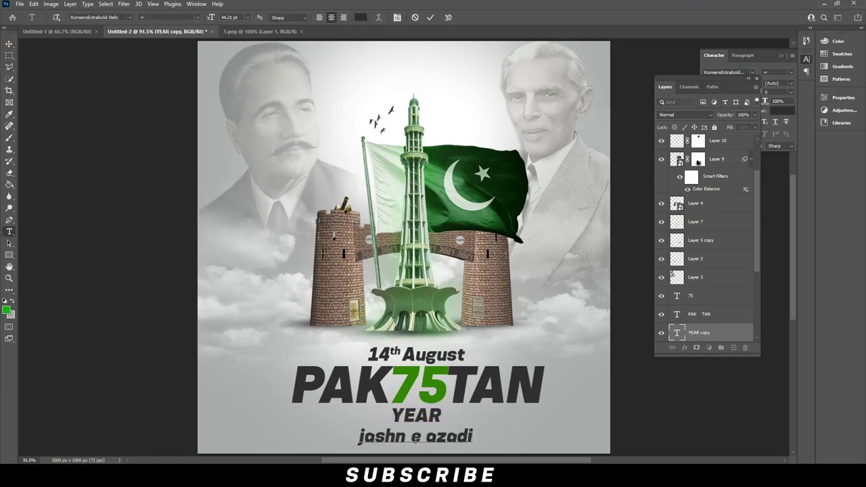
key(ctrl+a)
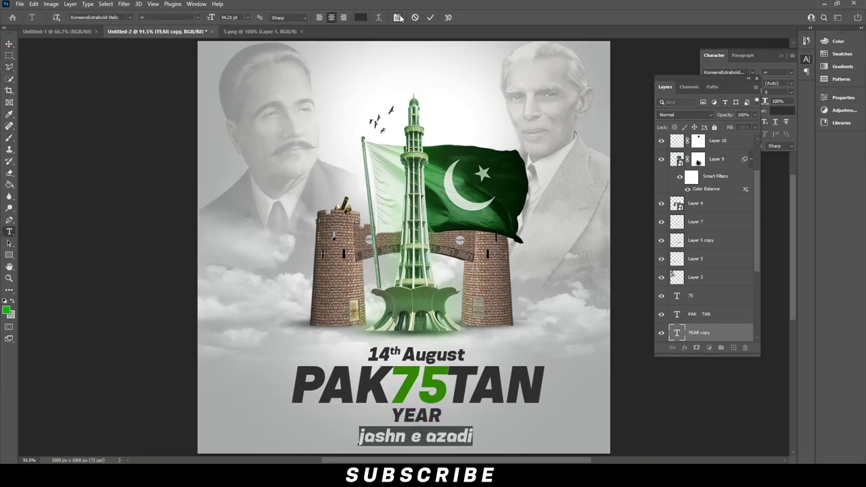
click(398, 18)
click(731, 121)
click(410, 436)
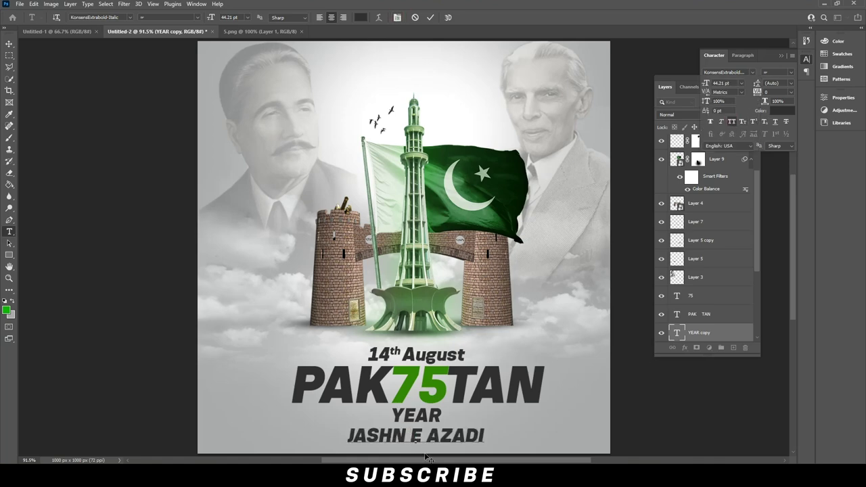
text(-)
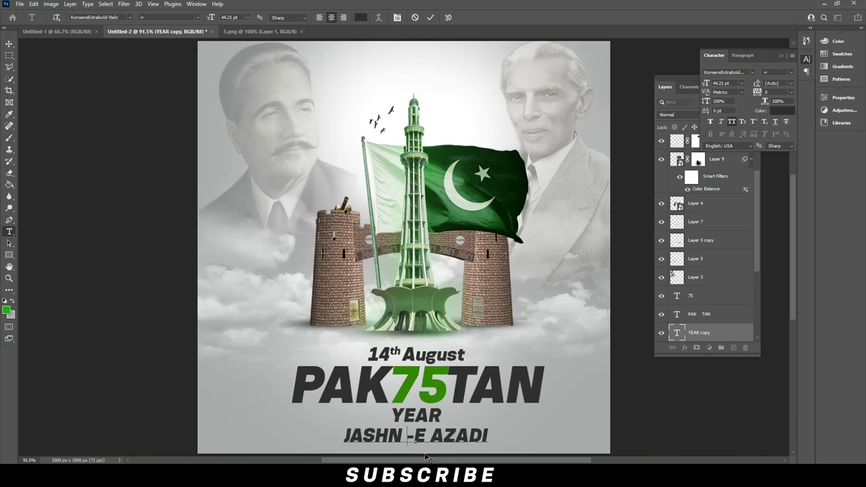
key(BackSpace)
key(BackSpace)
text(-)
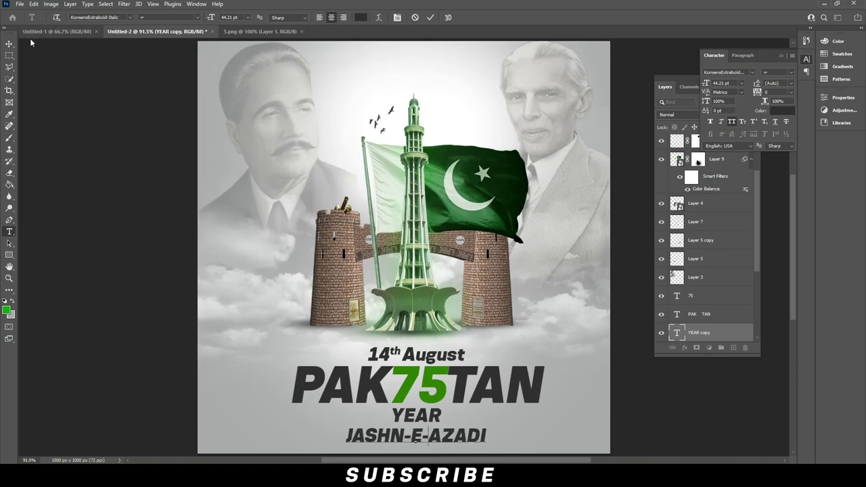
click(9, 43)
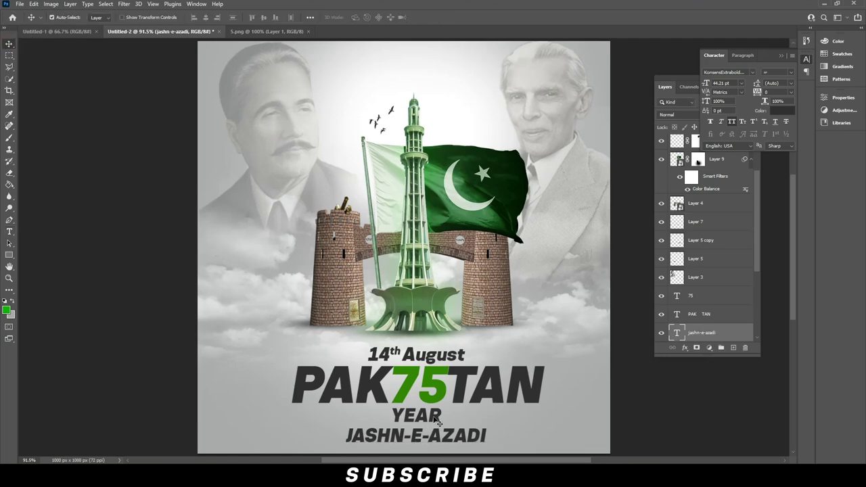
- Scale down the YEAR and JASHN-E-AZADI lines and nudge JASHN-E-AZADI up slightly
key(ctrl+t)
drag(486, 409, 477, 406)
key(Return)
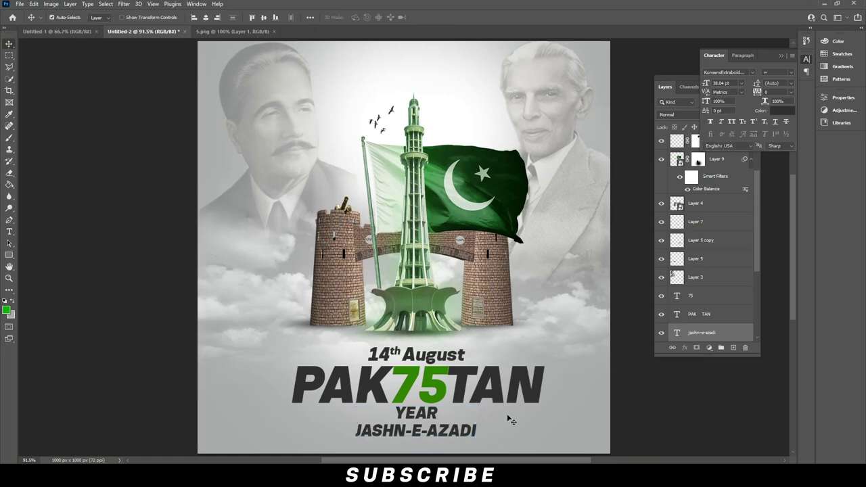
click(679, 332)
key(Up)
key(Up)
key(Up)
key(Up)
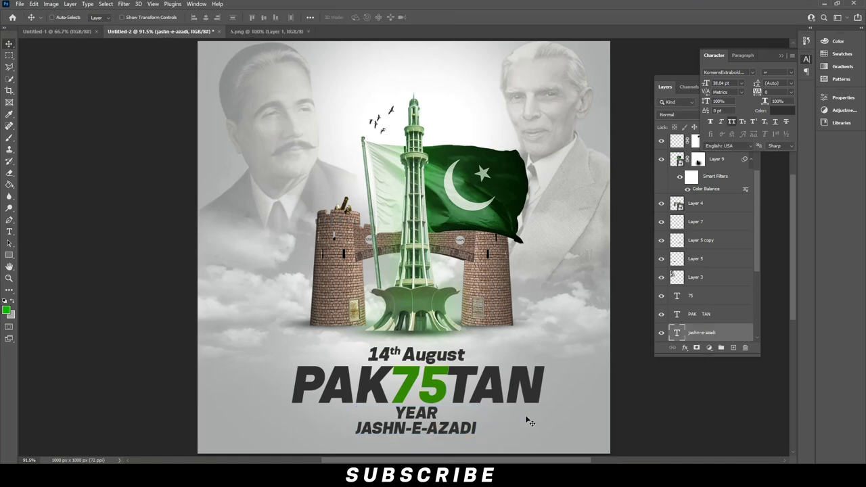
- Add a layer mask to Layer 11 copy and brush out part of its green glow
click(9, 137)
click(64, 19)
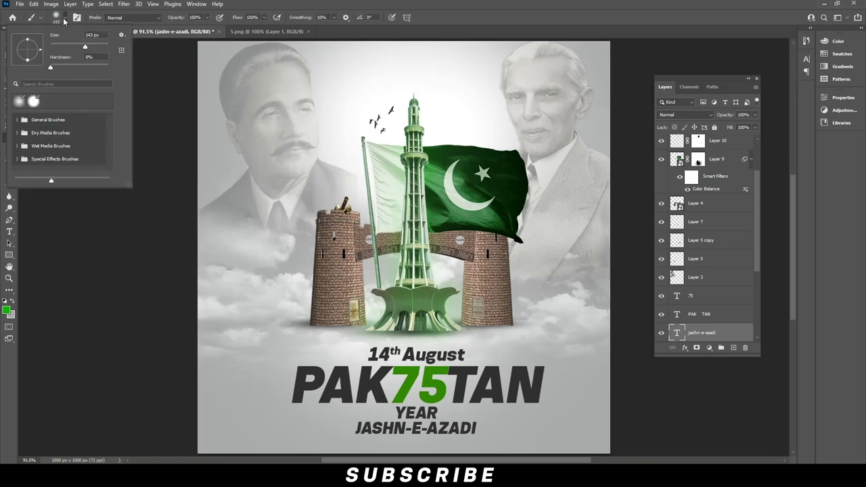
key(Return)
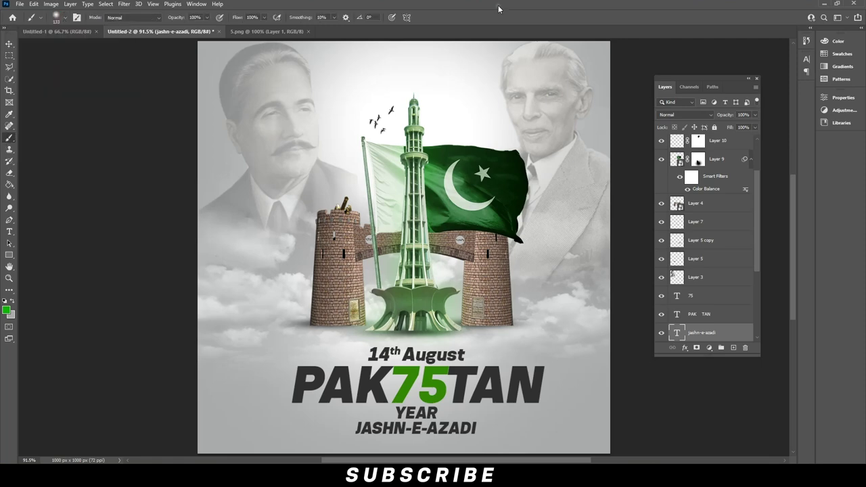
scroll(698, 261, down, 1)
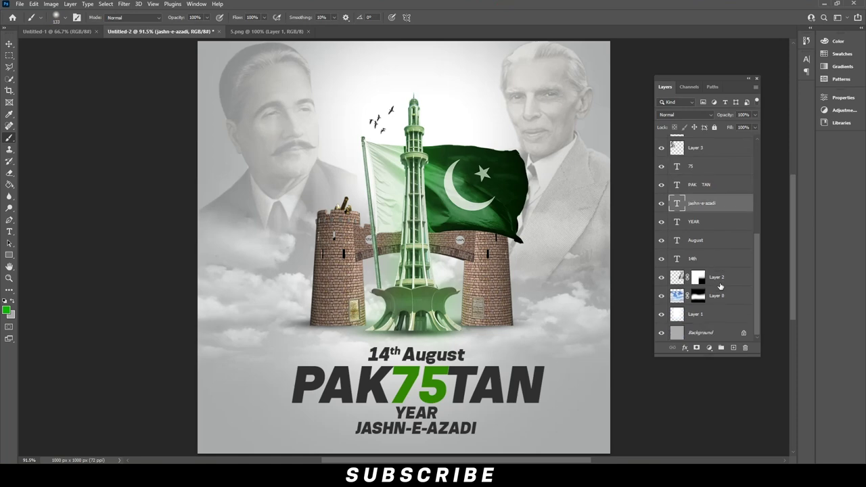
scroll(721, 286, up, 1)
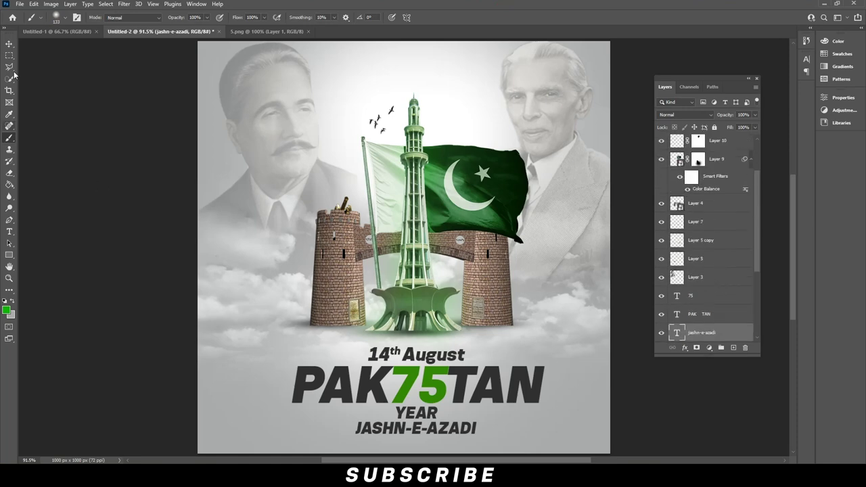
click(10, 45)
click(425, 298)
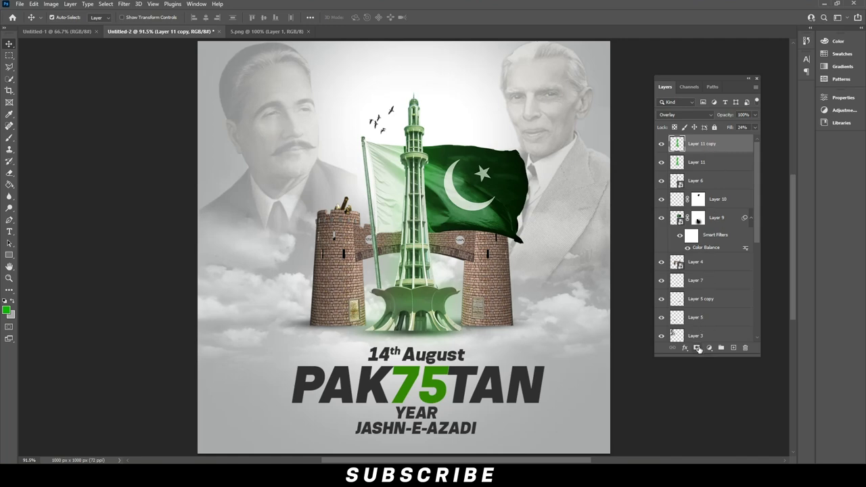
click(697, 347)
click(10, 138)
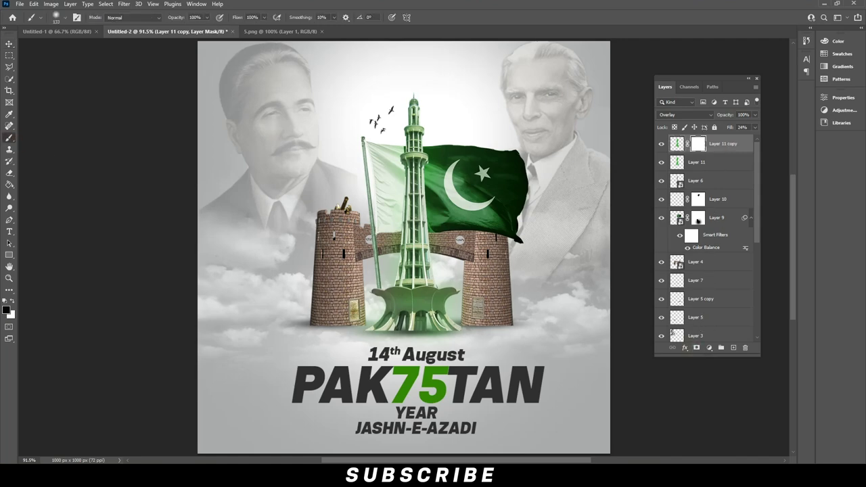
drag(464, 352, 335, 342)
- Add a layer mask to Layer 11 and hide its glow near the monument base
click(703, 162)
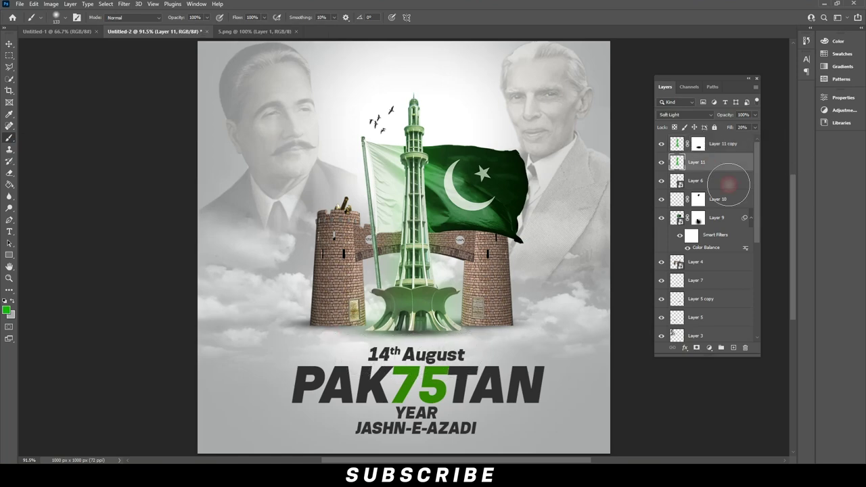
click(697, 346)
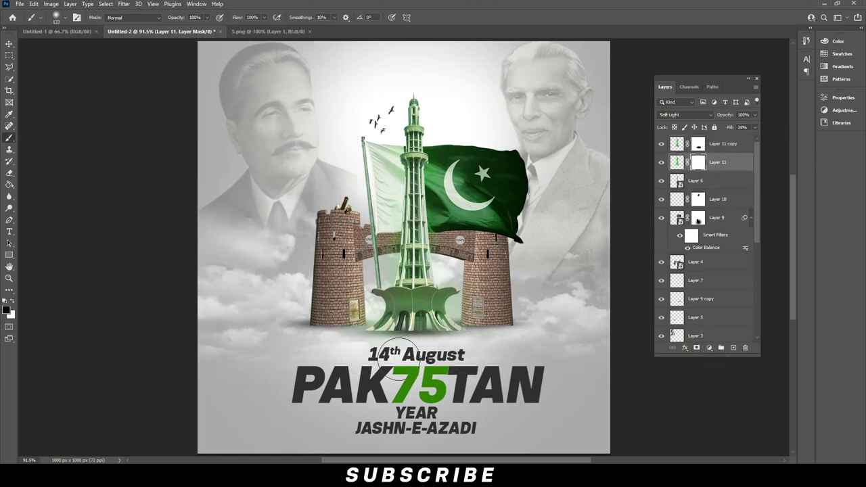
drag(487, 291, 362, 295)
click(9, 45)
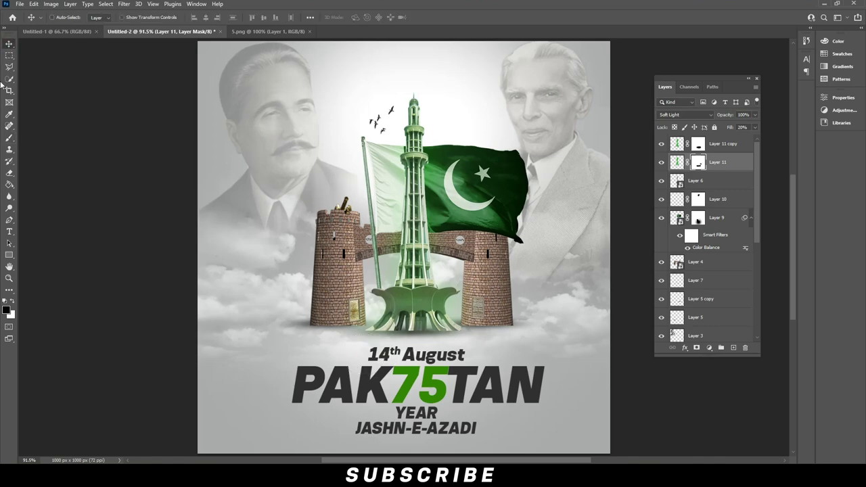
click(226, 200)
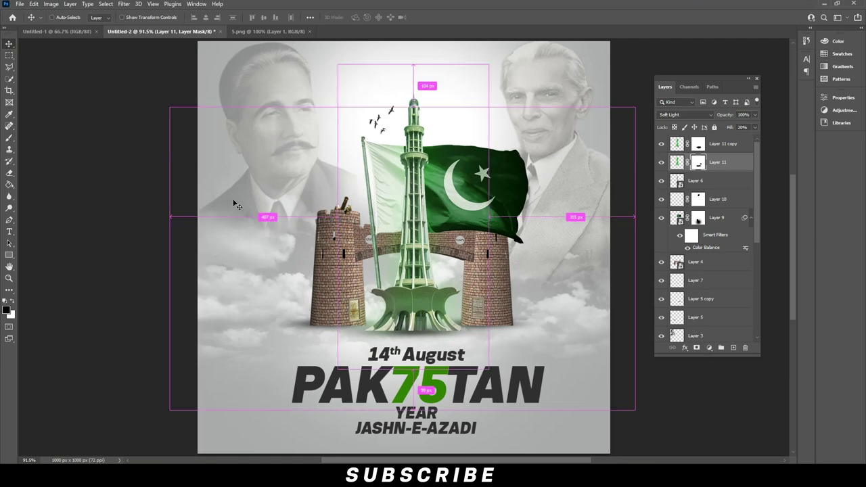
- Select the right-hand portrait layer (Layer 3) and lower its fill from 40% to 20%
click(568, 114)
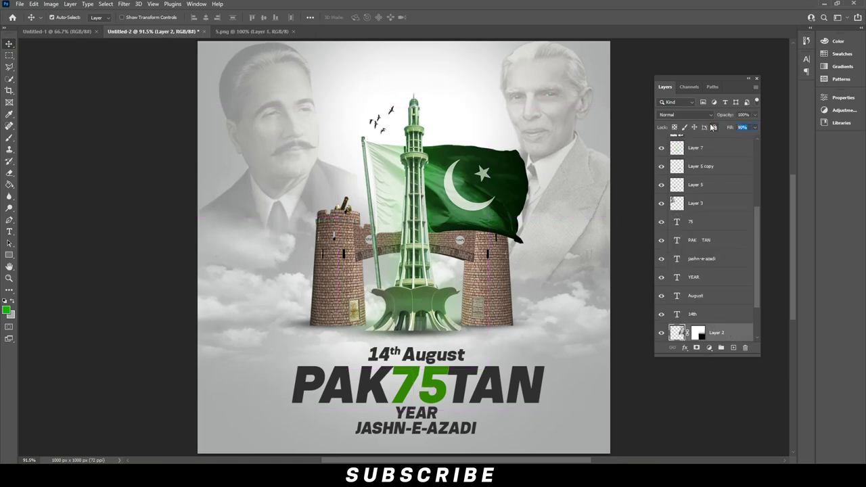
click(288, 113)
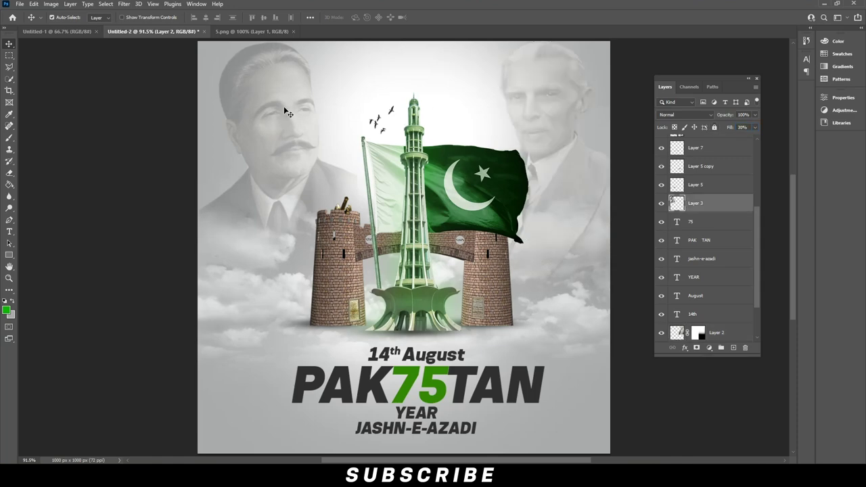